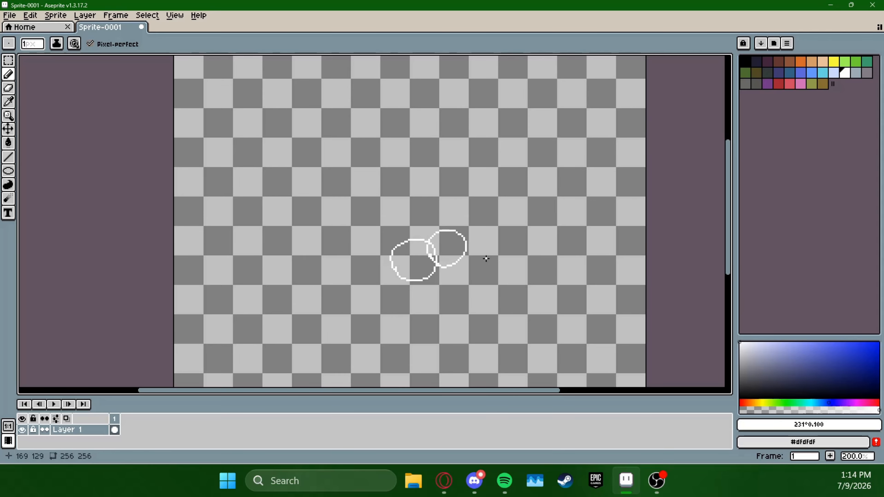
Draw a horizontal chain of overlapping white circles across the canvas as the cloud's lower edge
{"action": "mouse_move", "coordinate": [459, 254]}
{"action": "left_mouse_down"}
{"action": "mouse_move", "coordinate": [475, 279]}
{"action": "mouse_move", "coordinate": [459, 253]}
{"action": "mouse_move", "coordinate": [533, 269]}
{"action": "mouse_move", "coordinate": [557, 230]}
{"action": "mouse_move", "coordinate": [525, 253]}
{"action": "left_mouse_up"}
{"action": "left_click_drag", "start_coordinate": [392, 241], "coordinate": [400, 246]}
{"action": "left_click_drag", "start_coordinate": [378, 240], "coordinate": [348, 232]}
{"action": "mouse_move", "coordinate": [326, 239]}
{"action": "left_mouse_down"}
{"action": "mouse_move", "coordinate": [313, 259]}
{"action": "mouse_move", "coordinate": [291, 253]}
{"action": "left_mouse_up"}
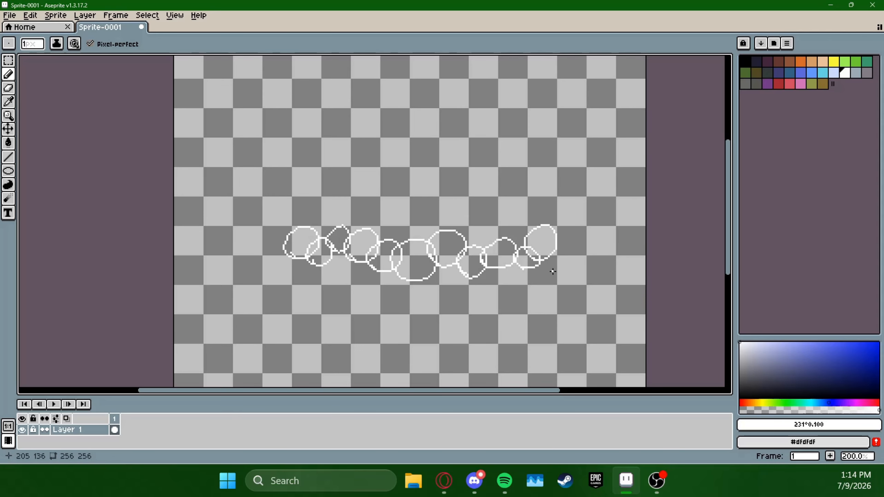
Draw overlapping white circles rising to a peak and descending again to close the cloud's upper outline
{"action": "mouse_move", "coordinate": [320, 223]}
{"action": "left_mouse_down"}
{"action": "mouse_move", "coordinate": [321, 237]}
{"action": "mouse_move", "coordinate": [351, 226]}
{"action": "left_mouse_up"}
{"action": "left_click_drag", "start_coordinate": [380, 195], "coordinate": [383, 205]}
{"action": "left_click_drag", "start_coordinate": [404, 174], "coordinate": [386, 163]}
{"action": "left_click_drag", "start_coordinate": [435, 188], "coordinate": [404, 181]}
{"action": "mouse_move", "coordinate": [446, 202]}
{"action": "left_mouse_down"}
{"action": "mouse_move", "coordinate": [487, 235]}
{"action": "mouse_move", "coordinate": [530, 219]}
{"action": "mouse_move", "coordinate": [532, 243]}
{"action": "left_mouse_up"}
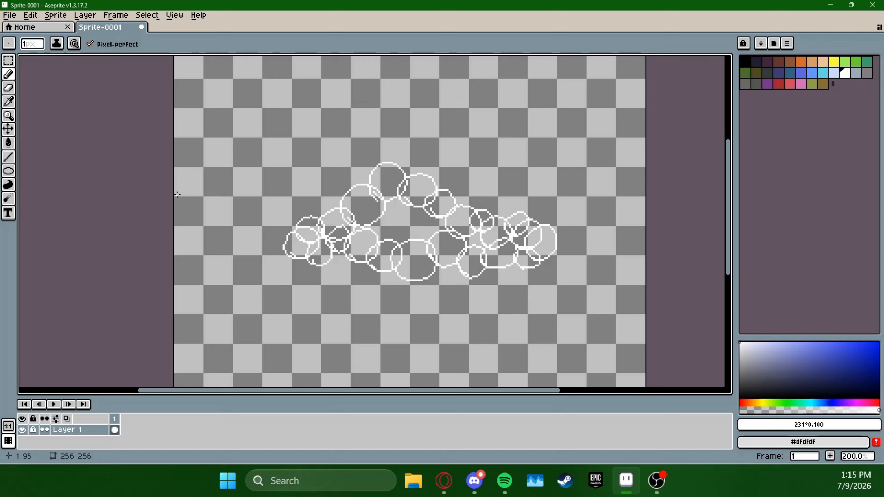
Fill the circles on the upper-left side of the cloud, up to its peak, with white
{"action": "left_click", "coordinate": [8, 143]}
{"action": "left_click", "coordinate": [297, 245]}
{"action": "left_click", "coordinate": [301, 235]}
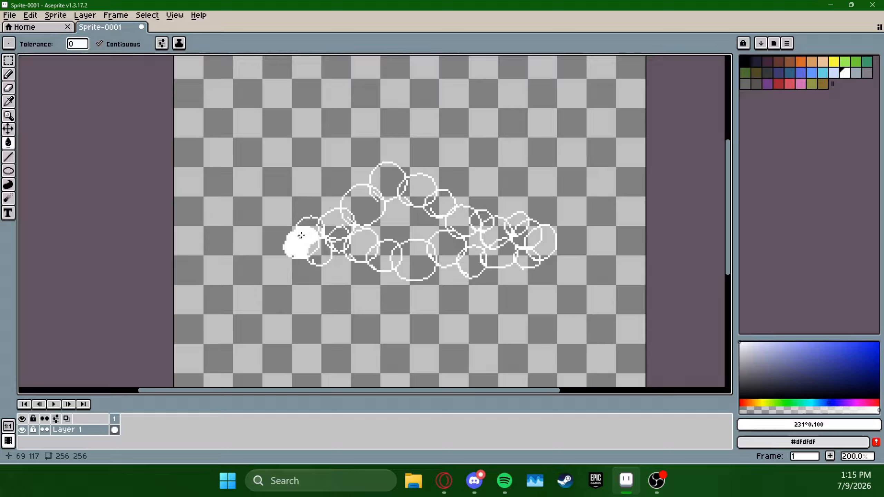
{"action": "left_click", "coordinate": [307, 224]}
{"action": "left_click", "coordinate": [325, 224]}
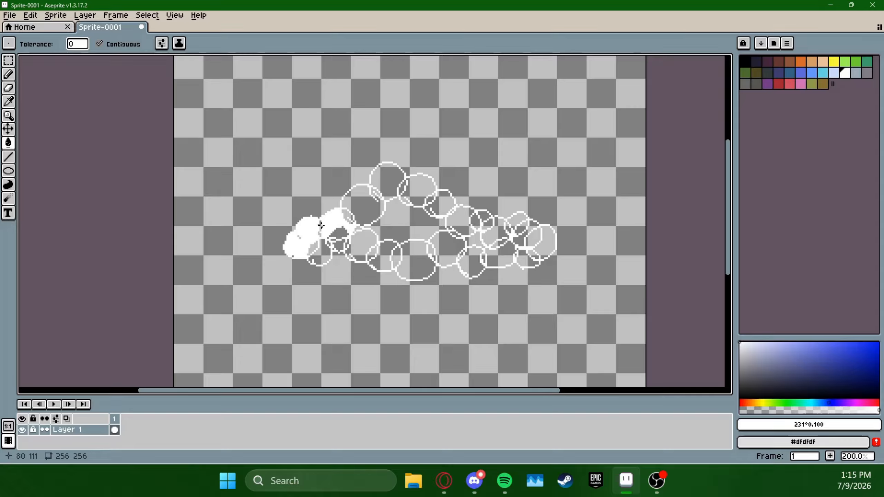
{"action": "left_click", "coordinate": [341, 233]}
{"action": "left_click", "coordinate": [364, 206]}
{"action": "left_click", "coordinate": [386, 188]}
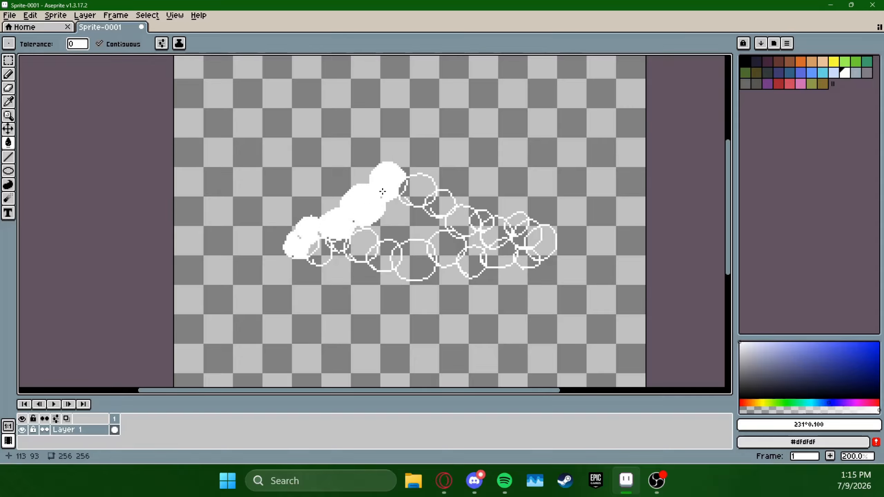
Fill the circles along the upper-right side of the cloud, down to its right end, with white
{"action": "left_click", "coordinate": [403, 188]}
{"action": "left_click", "coordinate": [418, 190]}
{"action": "left_click", "coordinate": [442, 204]}
{"action": "left_click", "coordinate": [460, 219]}
{"action": "left_click", "coordinate": [475, 220]}
{"action": "left_click", "coordinate": [487, 221]}
{"action": "left_click", "coordinate": [494, 232]}
{"action": "left_click", "coordinate": [517, 222]}
{"action": "left_click", "coordinate": [526, 233]}
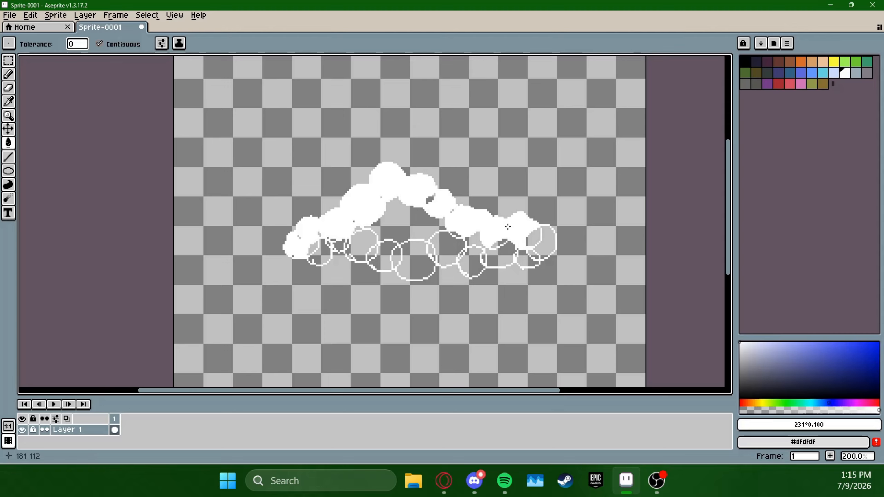
{"action": "left_click", "coordinate": [533, 238]}
{"action": "left_click", "coordinate": [541, 243]}
Fill the lower row of circles and the cloud's enclosed interior with white
{"action": "left_click", "coordinate": [500, 254]}
{"action": "left_click", "coordinate": [475, 259]}
{"action": "mouse_move", "coordinate": [476, 259]}
{"action": "left_mouse_down"}
{"action": "mouse_move", "coordinate": [427, 225]}
{"action": "mouse_move", "coordinate": [364, 244]}
{"action": "mouse_move", "coordinate": [355, 229]}
{"action": "mouse_move", "coordinate": [324, 248]}
{"action": "mouse_move", "coordinate": [318, 236]}
{"action": "mouse_move", "coordinate": [294, 254]}
{"action": "mouse_move", "coordinate": [308, 237]}
{"action": "mouse_move", "coordinate": [329, 245]}
{"action": "mouse_move", "coordinate": [353, 233]}
{"action": "mouse_move", "coordinate": [333, 249]}
{"action": "left_mouse_up"}
Paint over the remaining gaps inside the cloud with the white Pencil
{"action": "left_click", "coordinate": [9, 75]}
{"action": "left_click_drag", "start_coordinate": [391, 257], "coordinate": [389, 255]}
{"action": "left_click_drag", "start_coordinate": [429, 197], "coordinate": [431, 203]}
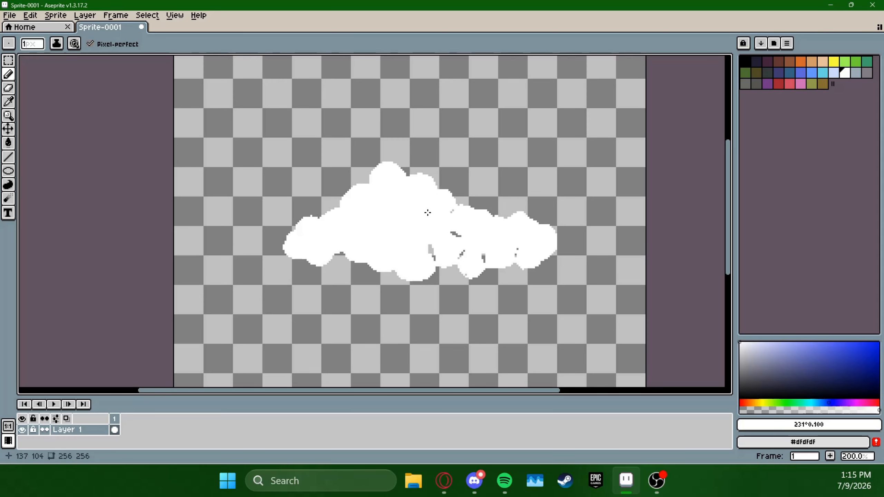
{"action": "left_click_drag", "start_coordinate": [430, 245], "coordinate": [432, 259]}
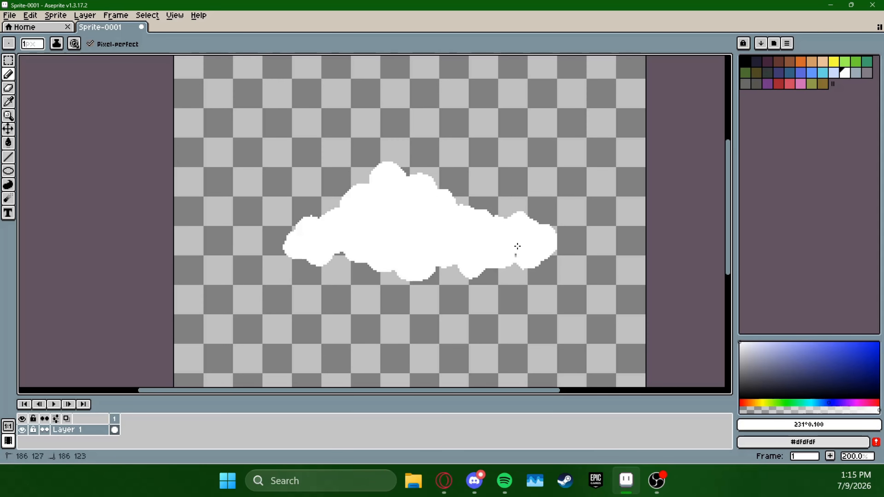
{"action": "left_click_drag", "start_coordinate": [517, 246], "coordinate": [517, 245]}
Add a small white puff at the cloud's right tip and another in the notch of its lower-left edge
{"action": "left_click_drag", "start_coordinate": [497, 198], "coordinate": [503, 179]}
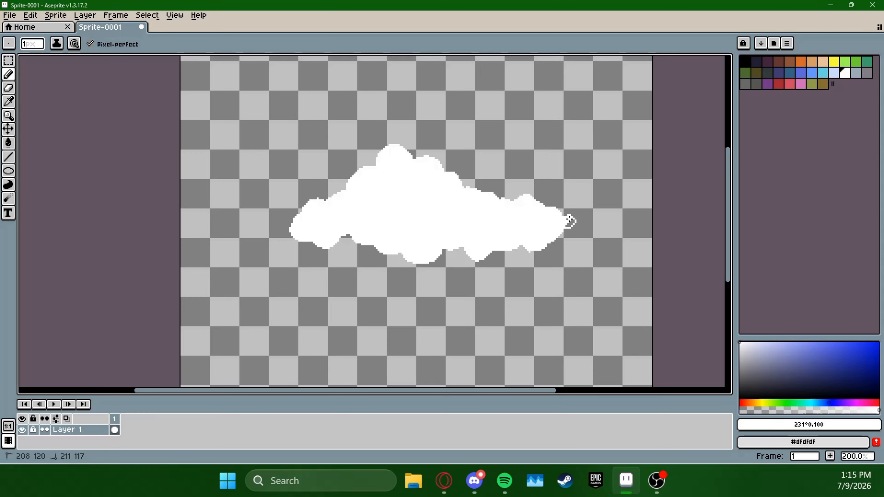
{"action": "left_click_drag", "start_coordinate": [570, 224], "coordinate": [569, 225]}
{"action": "left_click_drag", "start_coordinate": [369, 218], "coordinate": [455, 227]}
{"action": "scroll", "coordinate": [423, 211], "scroll_direction": "up", "scroll_amount": 2}
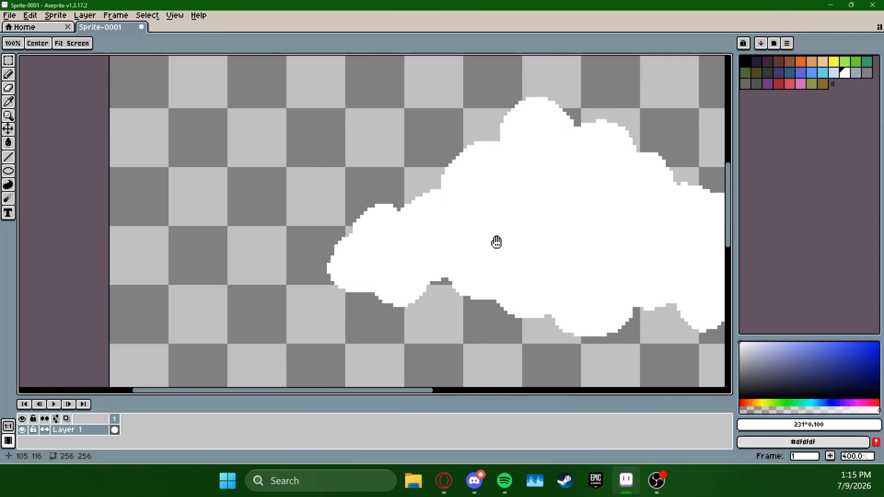
{"action": "left_click_drag", "start_coordinate": [544, 254], "coordinate": [456, 243]}
{"action": "left_click_drag", "start_coordinate": [617, 266], "coordinate": [521, 283]}
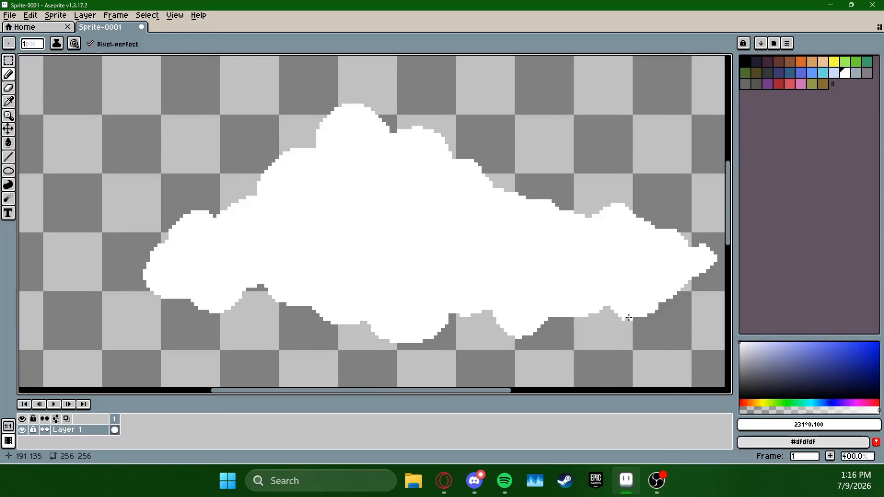
{"action": "key", "text": "space"}
{"action": "left_click_drag", "start_coordinate": [659, 277], "coordinate": [615, 272]}
{"action": "key", "text": "space"}
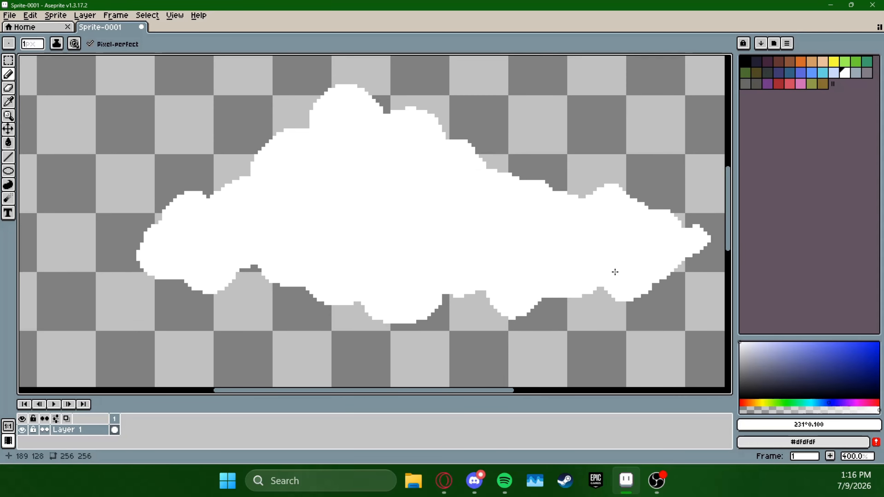
{"action": "mouse_move", "coordinate": [253, 292]}
{"action": "left_mouse_down"}
{"action": "mouse_move", "coordinate": [263, 271]}
{"action": "mouse_move", "coordinate": [251, 288]}
{"action": "mouse_move", "coordinate": [249, 263]}
{"action": "mouse_move", "coordinate": [234, 278]}
{"action": "mouse_move", "coordinate": [259, 267]}
{"action": "mouse_move", "coordinate": [249, 290]}
{"action": "mouse_move", "coordinate": [260, 281]}
{"action": "mouse_move", "coordinate": [247, 291]}
{"action": "mouse_move", "coordinate": [256, 293]}
{"action": "left_mouse_up"}
Add small white puffs along the cloud's upper-right edge and in the flat stretches of its lower edge
{"action": "key", "text": "space"}
{"action": "mouse_move", "coordinate": [609, 273]}
{"action": "left_mouse_down"}
{"action": "mouse_move", "coordinate": [629, 235]}
{"action": "mouse_move", "coordinate": [625, 264]}
{"action": "mouse_move", "coordinate": [600, 283]}
{"action": "left_mouse_up"}
{"action": "scroll", "coordinate": [613, 254], "scroll_direction": "down", "scroll_amount": 1}
{"action": "key", "text": "space"}
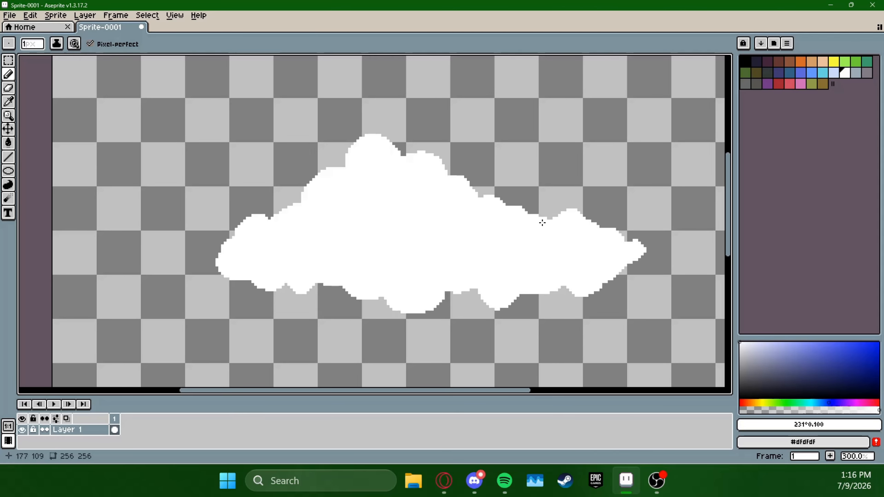
{"action": "left_click_drag", "start_coordinate": [533, 218], "coordinate": [535, 214]}
{"action": "mouse_move", "coordinate": [599, 229]}
{"action": "left_mouse_down"}
{"action": "mouse_move", "coordinate": [595, 222]}
{"action": "mouse_move", "coordinate": [605, 229]}
{"action": "left_mouse_up"}
{"action": "mouse_move", "coordinate": [531, 294]}
{"action": "left_mouse_down"}
{"action": "mouse_move", "coordinate": [541, 294]}
{"action": "mouse_move", "coordinate": [526, 296]}
{"action": "left_mouse_up"}
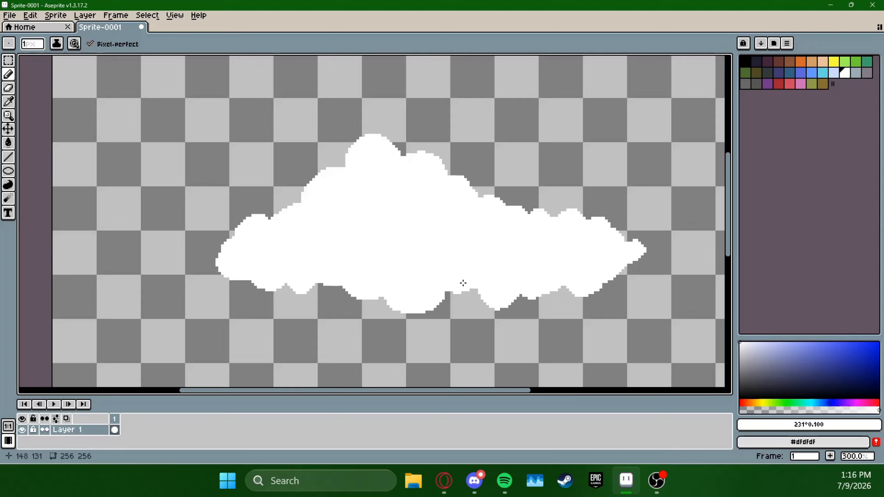
{"action": "mouse_move", "coordinate": [452, 294]}
{"action": "left_mouse_down"}
{"action": "mouse_move", "coordinate": [495, 269]}
{"action": "mouse_move", "coordinate": [467, 295]}
{"action": "mouse_move", "coordinate": [474, 278]}
{"action": "mouse_move", "coordinate": [465, 296]}
{"action": "left_mouse_up"}
{"action": "key", "text": "space"}
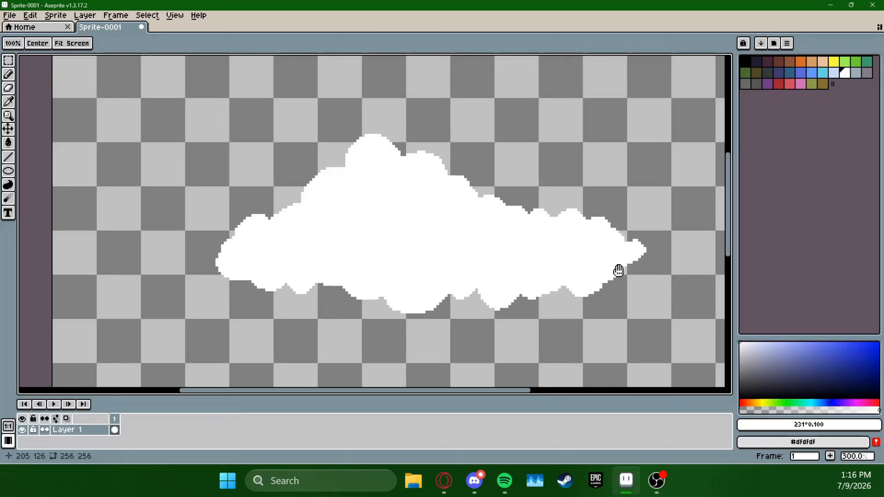
{"action": "left_click_drag", "start_coordinate": [618, 270], "coordinate": [571, 179]}
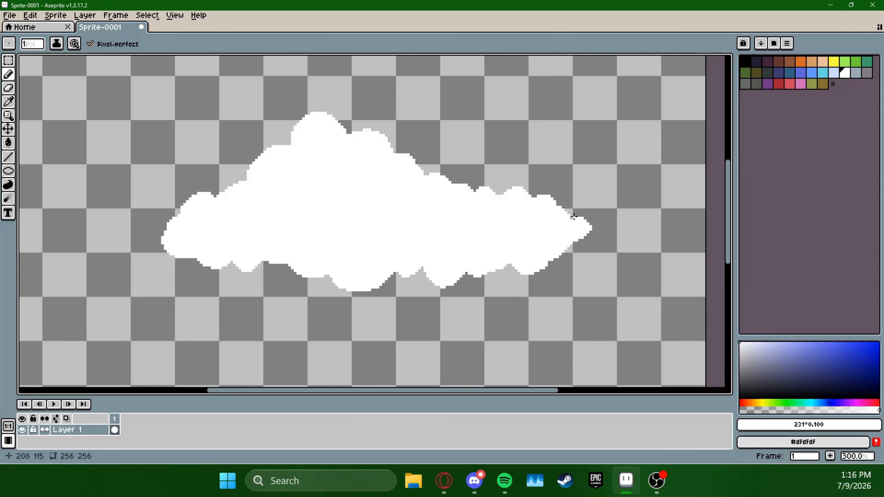
{"action": "key", "text": "space"}
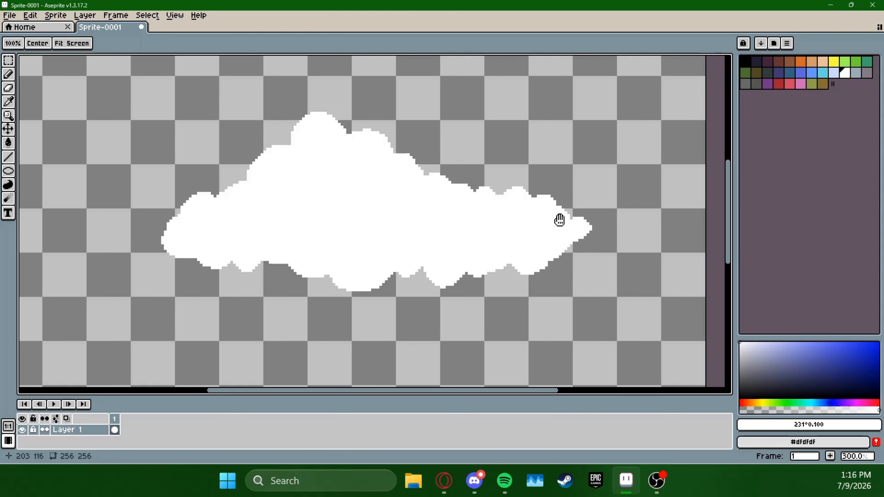
{"action": "left_click_drag", "start_coordinate": [558, 221], "coordinate": [663, 273]}
{"action": "scroll", "coordinate": [664, 241], "scroll_direction": "up", "scroll_amount": 1}
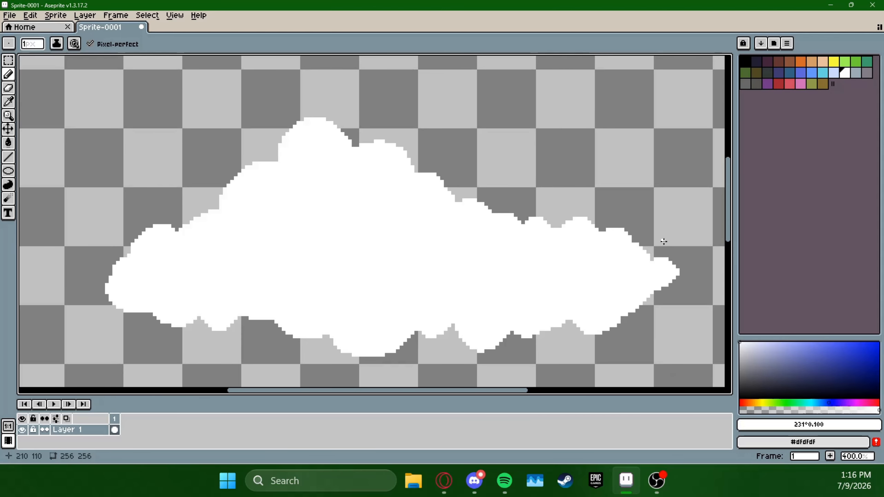
{"action": "scroll", "coordinate": [453, 231], "scroll_direction": "down", "scroll_amount": 1}
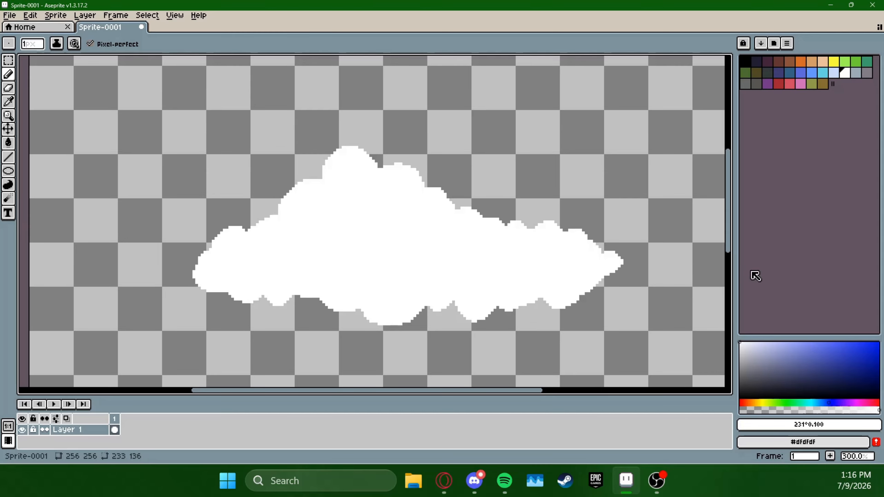
Set the drawing colour to a light grey at 81% brightness and undo a short test stroke on the cloud's right half
{"action": "left_click", "coordinate": [739, 352]}
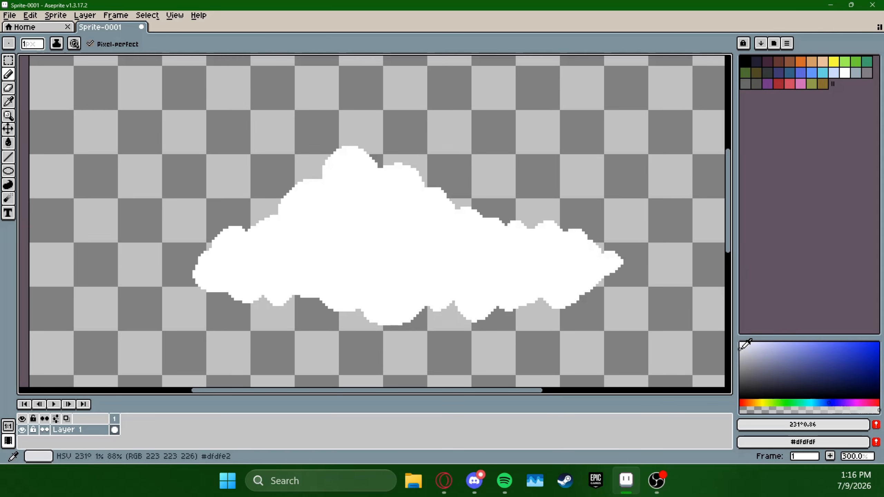
{"action": "left_click_drag", "start_coordinate": [504, 281], "coordinate": [528, 266]}
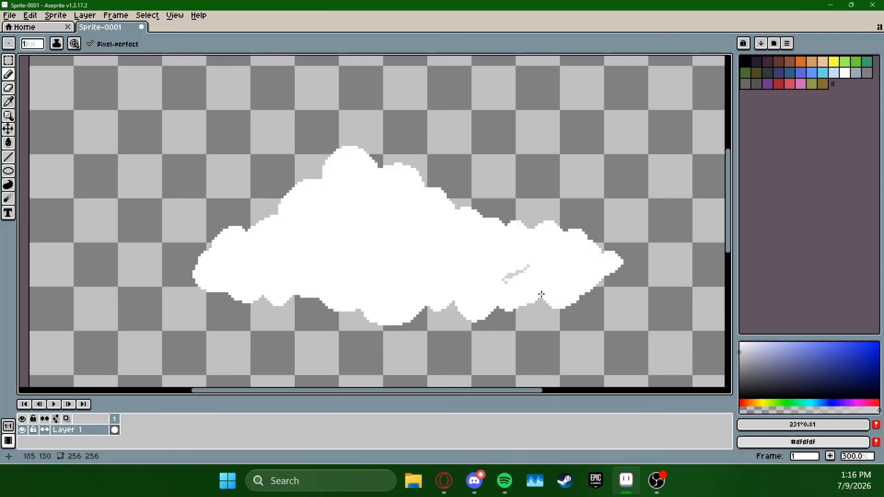
{"action": "key", "text": "ctrl+z"}
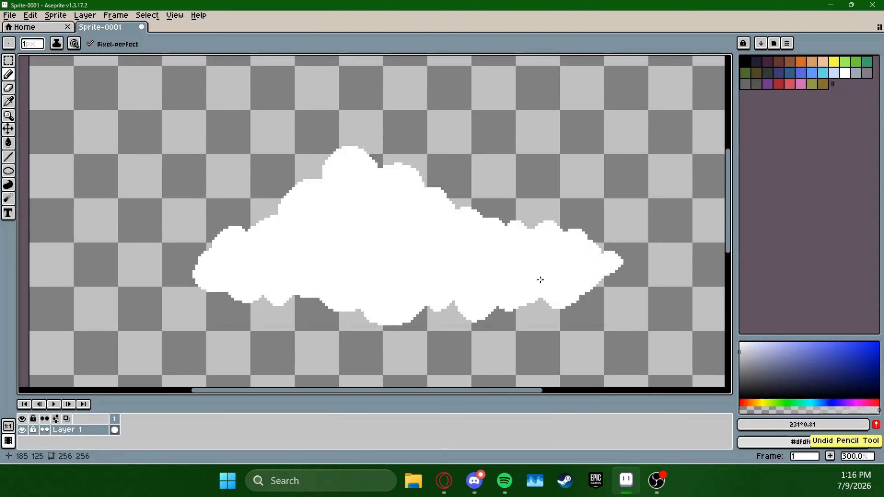
{"action": "left_click_drag", "start_coordinate": [588, 279], "coordinate": [597, 253]}
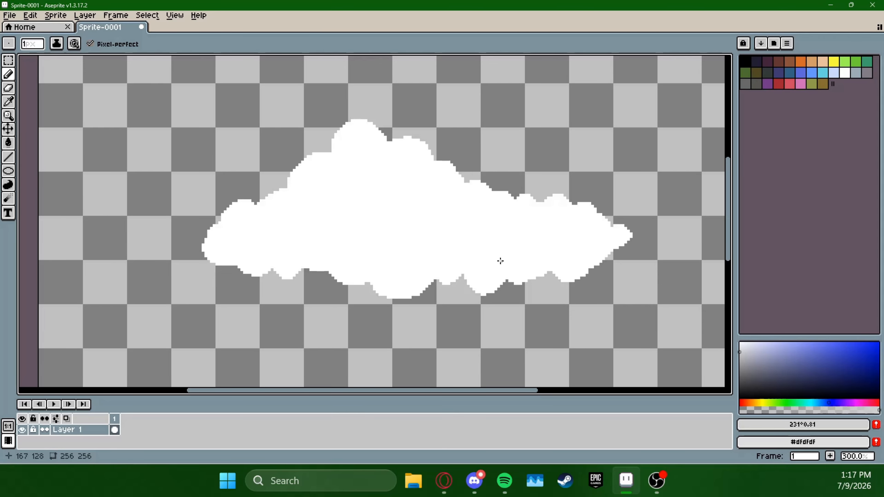
{"action": "left_click_drag", "start_coordinate": [539, 213], "coordinate": [593, 231]}
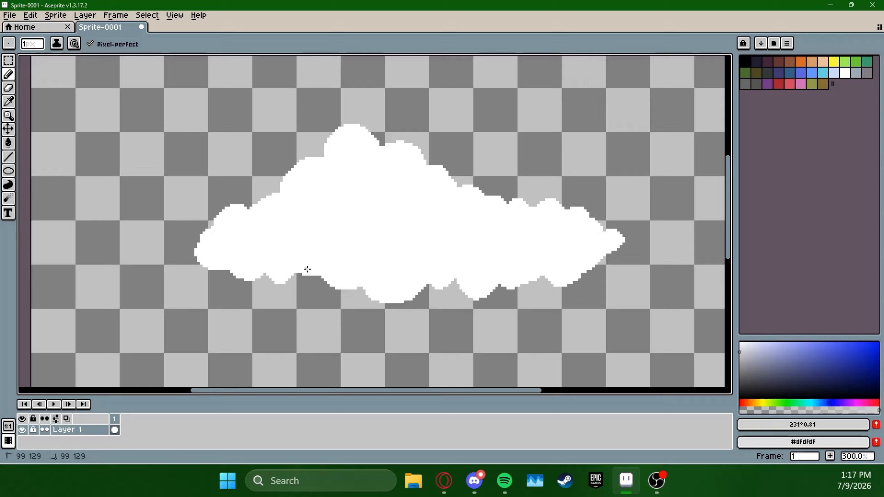
{"action": "mouse_move", "coordinate": [304, 269]}
{"action": "left_mouse_down"}
{"action": "mouse_move", "coordinate": [437, 250]}
{"action": "mouse_move", "coordinate": [545, 213]}
{"action": "left_mouse_up"}
{"action": "key", "text": "ctrl+z"}
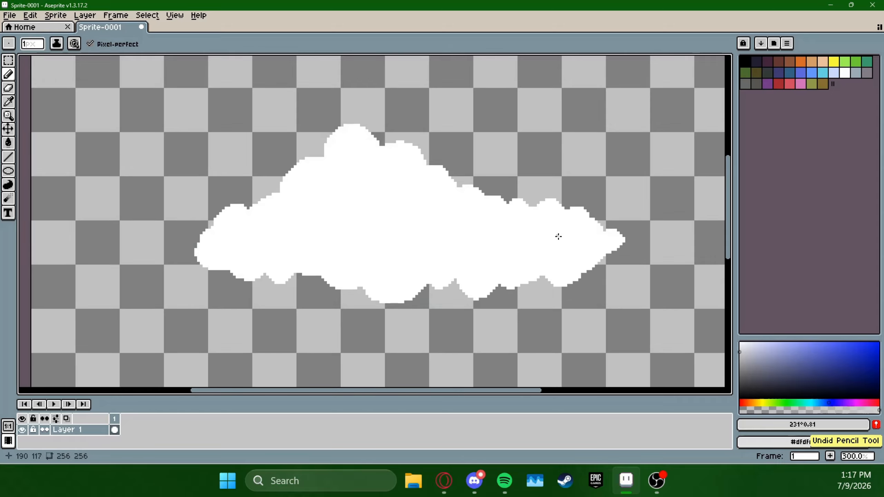
Shade the underside of the rounded bump right of centre on the cloud's lower edge in light grey
{"action": "left_click", "coordinate": [470, 294]}
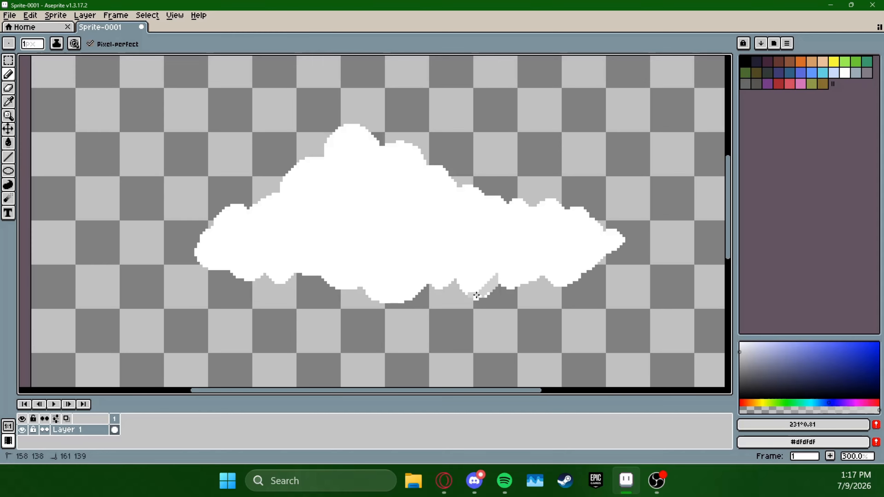
{"action": "left_click_drag", "start_coordinate": [486, 293], "coordinate": [493, 288]}
{"action": "key", "text": "space"}
{"action": "left_click_drag", "start_coordinate": [413, 212], "coordinate": [483, 282]}
{"action": "mouse_move", "coordinate": [207, 82]}
{"action": "left_mouse_down"}
{"action": "mouse_move", "coordinate": [326, 219]}
{"action": "mouse_move", "coordinate": [301, 169]}
{"action": "mouse_move", "coordinate": [313, 216]}
{"action": "mouse_move", "coordinate": [249, 188]}
{"action": "left_mouse_up"}
{"action": "key", "text": "space"}
{"action": "mouse_move", "coordinate": [537, 263]}
{"action": "left_mouse_down"}
{"action": "mouse_move", "coordinate": [483, 215]}
{"action": "mouse_move", "coordinate": [458, 176]}
{"action": "left_mouse_up"}
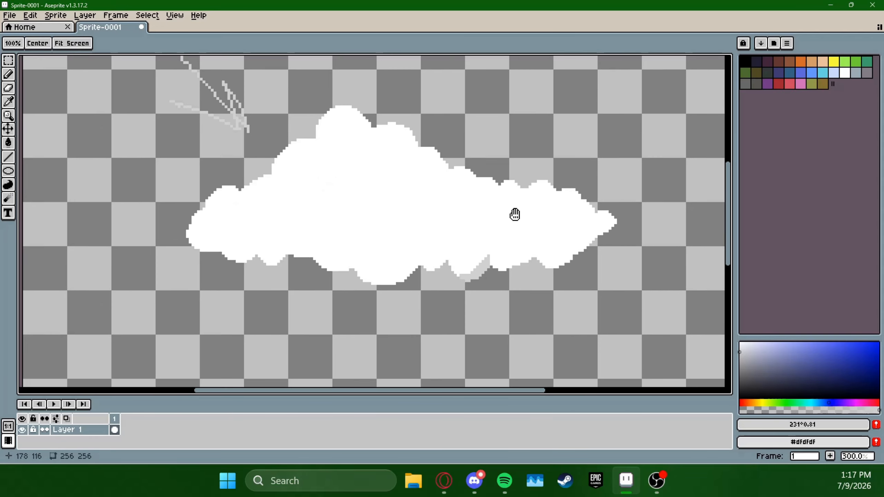
{"action": "mouse_move", "coordinate": [527, 197]}
{"action": "left_mouse_down"}
{"action": "mouse_move", "coordinate": [587, 288]}
{"action": "mouse_move", "coordinate": [578, 248]}
{"action": "left_mouse_up"}
{"action": "key", "text": "ctrl+z"}
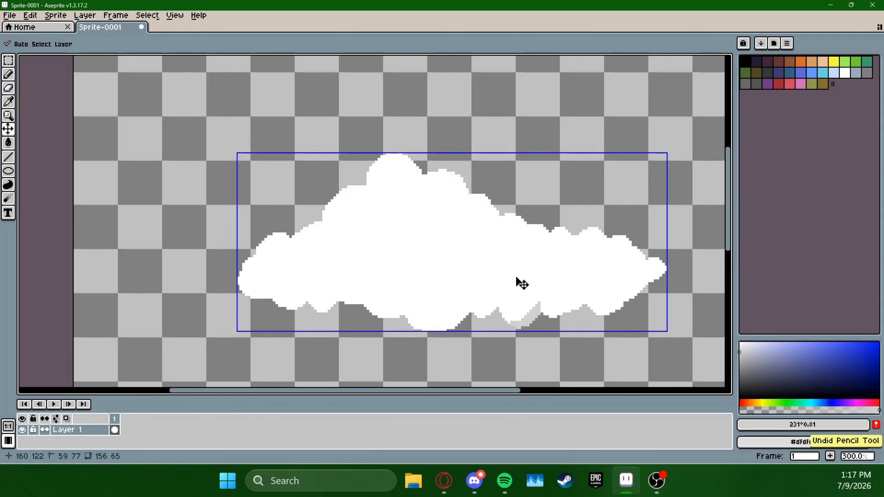
{"action": "left_click", "coordinate": [509, 321]}
{"action": "key", "text": "ctrl+z"}
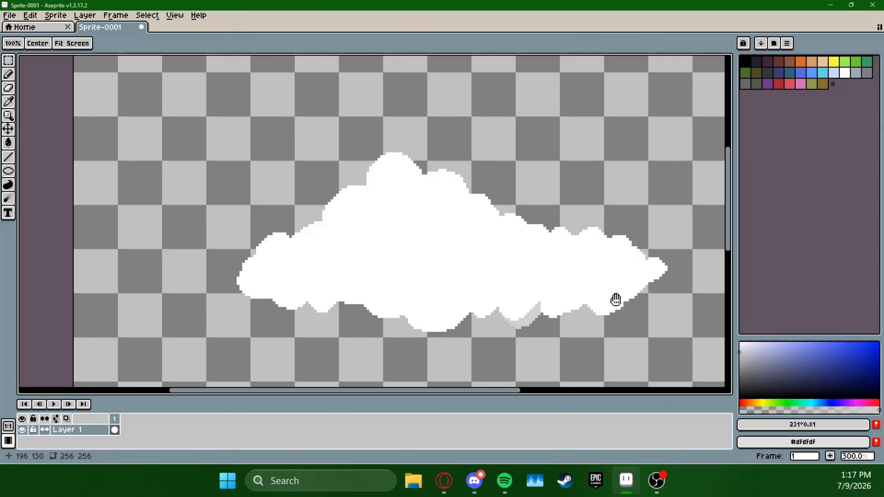
Continue the light grey shading along the lower edge over the small puffs right of the shaded bump
{"action": "left_click_drag", "start_coordinate": [615, 299], "coordinate": [518, 271]}
{"action": "scroll", "coordinate": [495, 279], "scroll_direction": "up", "scroll_amount": 1}
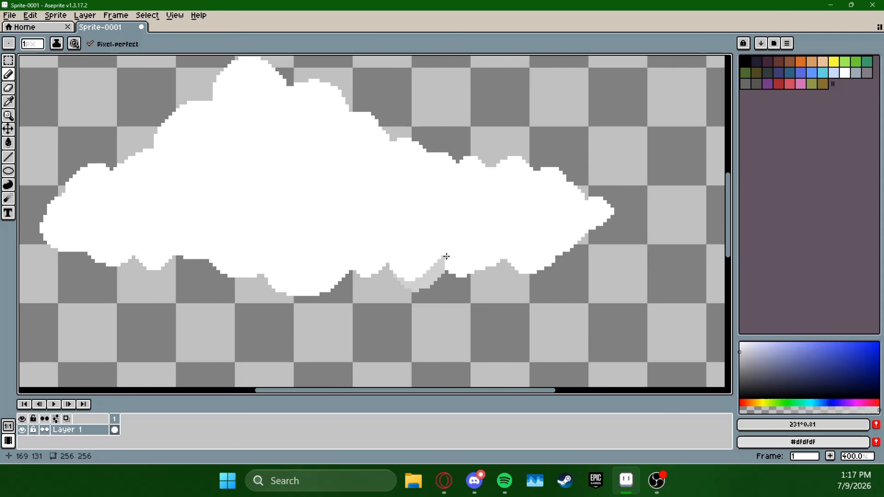
{"action": "mouse_move", "coordinate": [446, 256]}
{"action": "left_mouse_down"}
{"action": "mouse_move", "coordinate": [461, 266]}
{"action": "mouse_move", "coordinate": [494, 246]}
{"action": "left_mouse_up"}
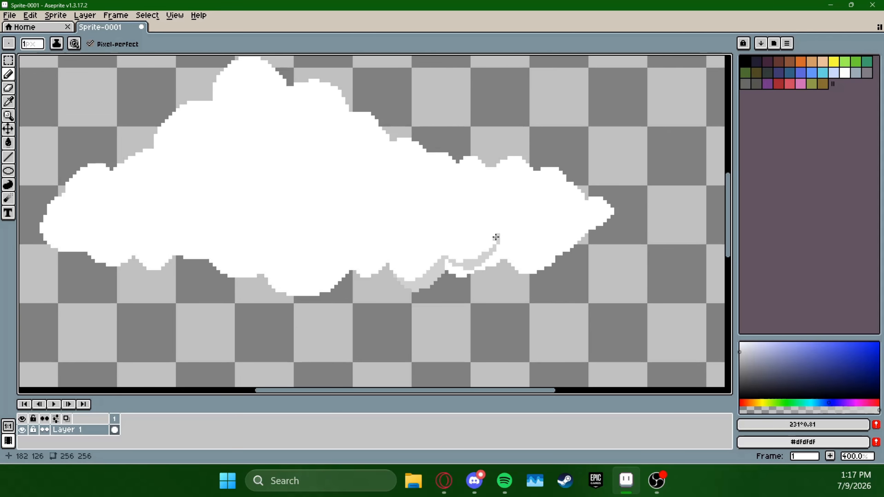
{"action": "key", "text": "ctrl+z"}
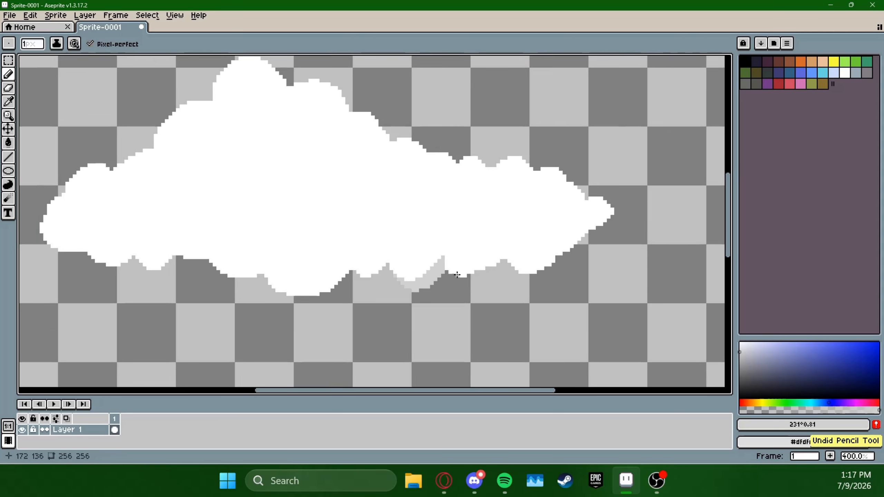
{"action": "mouse_move", "coordinate": [444, 262]}
{"action": "left_mouse_down"}
{"action": "mouse_move", "coordinate": [472, 256]}
{"action": "mouse_move", "coordinate": [463, 276]}
{"action": "mouse_move", "coordinate": [465, 268]}
{"action": "mouse_move", "coordinate": [448, 266]}
{"action": "mouse_move", "coordinate": [486, 280]}
{"action": "mouse_move", "coordinate": [477, 256]}
{"action": "mouse_move", "coordinate": [504, 246]}
{"action": "mouse_move", "coordinate": [481, 266]}
{"action": "mouse_move", "coordinate": [505, 250]}
{"action": "left_mouse_up"}
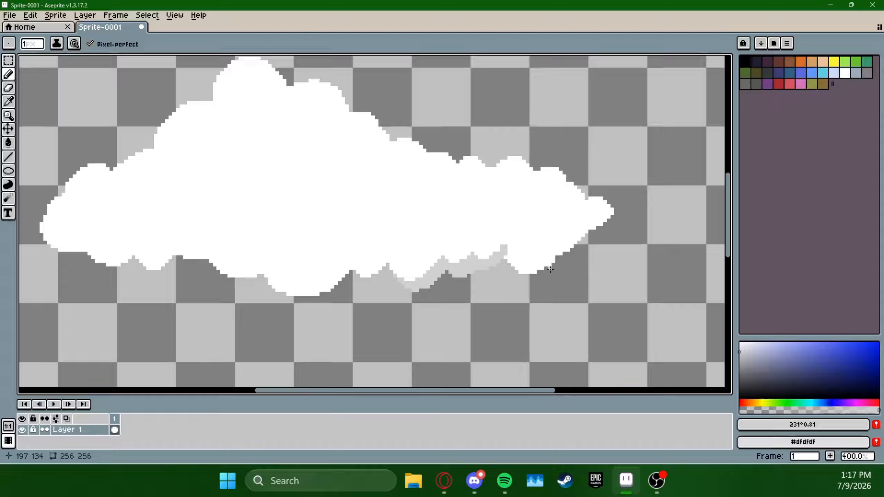
Sample the cloud's white and smooth the outline notch where the peak meets the bump on its left
{"action": "left_click_drag", "start_coordinate": [386, 197], "coordinate": [455, 250]}
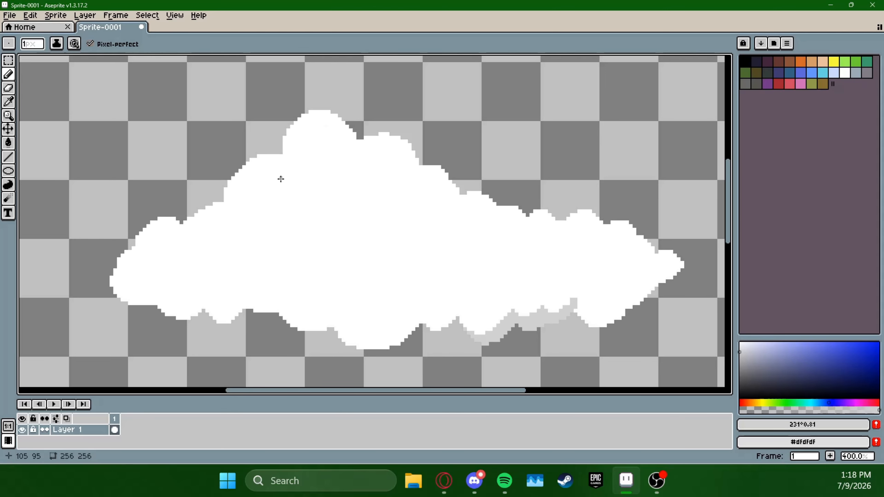
{"action": "left_click", "coordinate": [339, 193], "text": "alt"}
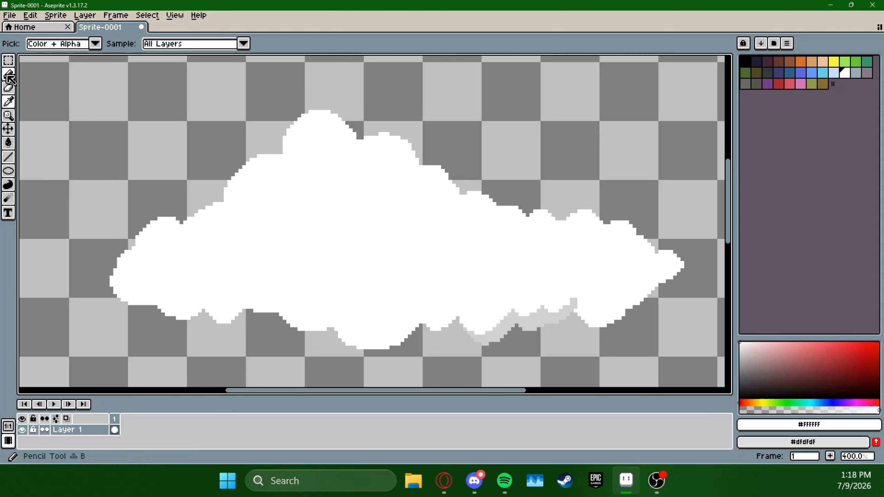
{"action": "left_click_drag", "start_coordinate": [283, 156], "coordinate": [276, 143]}
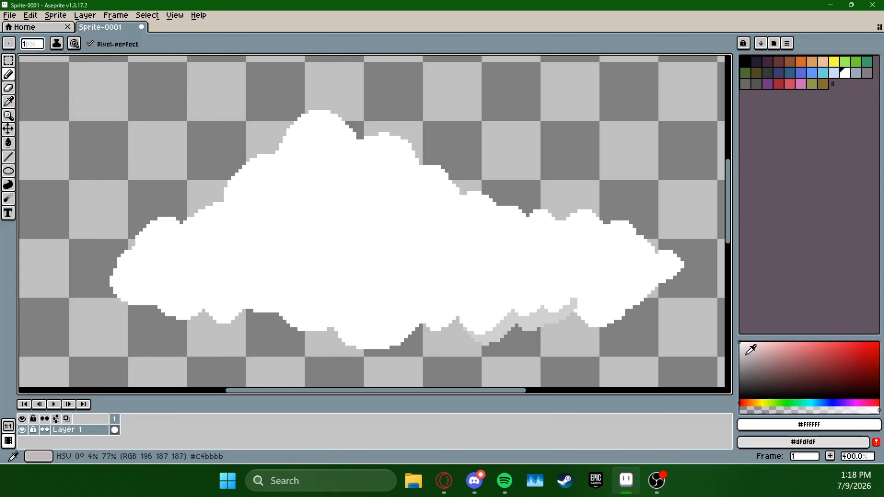
Sample the light grey #d1d1d1 from the underside shading and shade a crescent along the peak's lower right side
{"action": "left_click", "coordinate": [8, 102]}
{"action": "left_click", "coordinate": [521, 324]}
{"action": "key", "text": "b"}
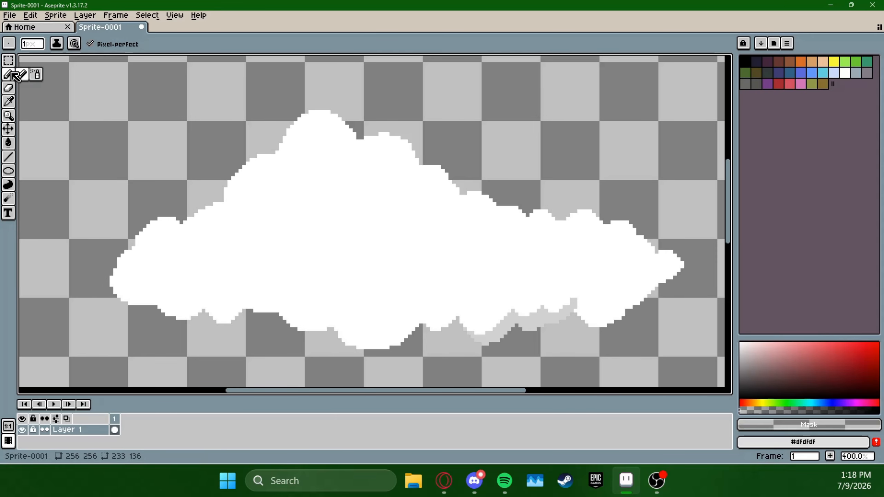
{"action": "mouse_move", "coordinate": [316, 163]}
{"action": "left_mouse_down"}
{"action": "mouse_move", "coordinate": [349, 130]}
{"action": "mouse_move", "coordinate": [365, 137]}
{"action": "left_mouse_up"}
{"action": "key", "text": "ctrl+z"}
{"action": "left_click", "coordinate": [8, 102]}
{"action": "left_click", "coordinate": [557, 317]}
{"action": "key", "text": "b"}
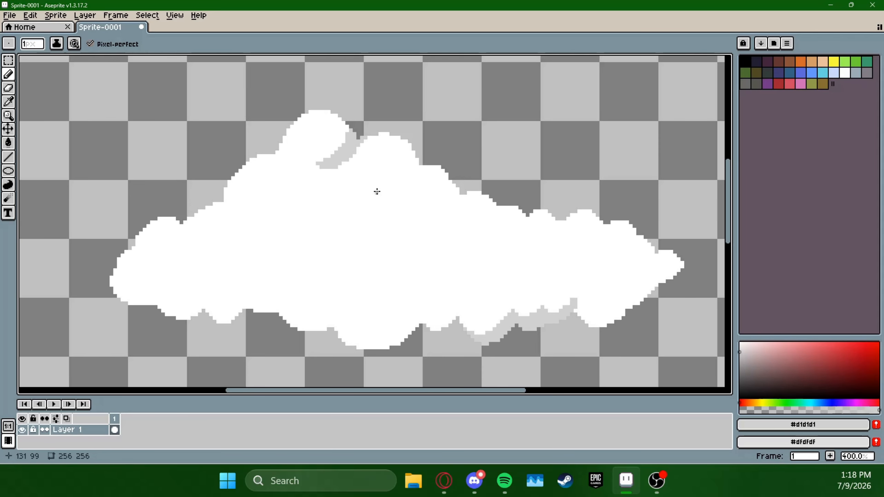
Shade light grey crescents beneath the second-highest puff, the inner puff below it and the puffs down the right slope
{"action": "left_click_drag", "start_coordinate": [377, 192], "coordinate": [419, 161]}
{"action": "mouse_move", "coordinate": [321, 211]}
{"action": "left_mouse_down"}
{"action": "mouse_move", "coordinate": [369, 193]}
{"action": "mouse_move", "coordinate": [340, 213]}
{"action": "left_mouse_up"}
{"action": "left_click_drag", "start_coordinate": [602, 253], "coordinate": [561, 233]}
{"action": "left_click_drag", "start_coordinate": [383, 202], "coordinate": [422, 172]}
{"action": "left_click_drag", "start_coordinate": [432, 208], "coordinate": [458, 187]}
{"action": "left_click", "coordinate": [386, 181], "text": "alt"}
{"action": "left_click_drag", "start_coordinate": [413, 168], "coordinate": [402, 150]}
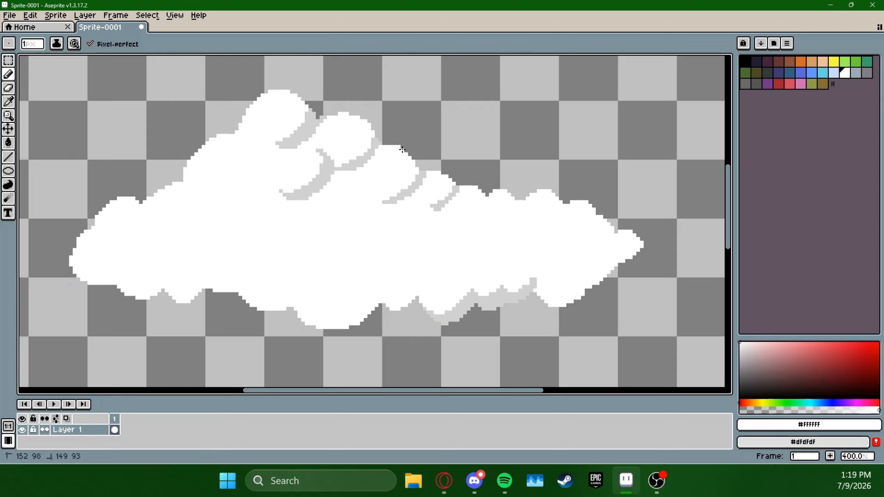
Add a small light grey crescent left of the inner puff below the peak
{"action": "left_click", "coordinate": [325, 172], "text": "alt"}
{"action": "left_click_drag", "start_coordinate": [257, 195], "coordinate": [285, 172]}
{"action": "left_click_drag", "start_coordinate": [285, 172], "coordinate": [271, 198]}
Shade the cloud's right tip and the underside of the lower-right edge in light grey
{"action": "left_click_drag", "start_coordinate": [539, 280], "coordinate": [509, 242]}
{"action": "mouse_move", "coordinate": [510, 248]}
{"action": "left_mouse_down"}
{"action": "mouse_move", "coordinate": [558, 238]}
{"action": "mouse_move", "coordinate": [525, 267]}
{"action": "left_mouse_up"}
{"action": "mouse_move", "coordinate": [560, 233]}
{"action": "left_mouse_down"}
{"action": "mouse_move", "coordinate": [494, 243]}
{"action": "mouse_move", "coordinate": [514, 223]}
{"action": "left_mouse_up"}
{"action": "mouse_move", "coordinate": [527, 220]}
{"action": "left_mouse_down"}
{"action": "mouse_move", "coordinate": [509, 226]}
{"action": "mouse_move", "coordinate": [517, 211]}
{"action": "left_mouse_up"}
Draw wide light grey crescents inside the cloud's right half, above the lower-edge shading
{"action": "left_click_drag", "start_coordinate": [391, 217], "coordinate": [479, 224]}
{"action": "left_click_drag", "start_coordinate": [479, 225], "coordinate": [423, 255]}
{"action": "mouse_move", "coordinate": [425, 259]}
{"action": "left_mouse_down"}
{"action": "mouse_move", "coordinate": [486, 236]}
{"action": "mouse_move", "coordinate": [471, 242]}
{"action": "left_mouse_up"}
Add small light grey crescents beneath the puffs right of the peak and refine the shading in the right half
{"action": "mouse_move", "coordinate": [425, 168]}
{"action": "left_mouse_down"}
{"action": "mouse_move", "coordinate": [403, 188]}
{"action": "mouse_move", "coordinate": [394, 182]}
{"action": "left_mouse_up"}
{"action": "left_click_drag", "start_coordinate": [369, 186], "coordinate": [341, 173]}
{"action": "mouse_move", "coordinate": [402, 202]}
{"action": "left_mouse_down"}
{"action": "mouse_move", "coordinate": [475, 248]}
{"action": "mouse_move", "coordinate": [381, 219]}
{"action": "left_mouse_up"}
{"action": "key", "text": "ctrl+z"}
{"action": "mouse_move", "coordinate": [564, 296]}
{"action": "left_mouse_down"}
{"action": "mouse_move", "coordinate": [477, 250]}
{"action": "mouse_move", "coordinate": [513, 231]}
{"action": "left_mouse_up"}
{"action": "left_click_drag", "start_coordinate": [494, 261], "coordinate": [443, 254]}
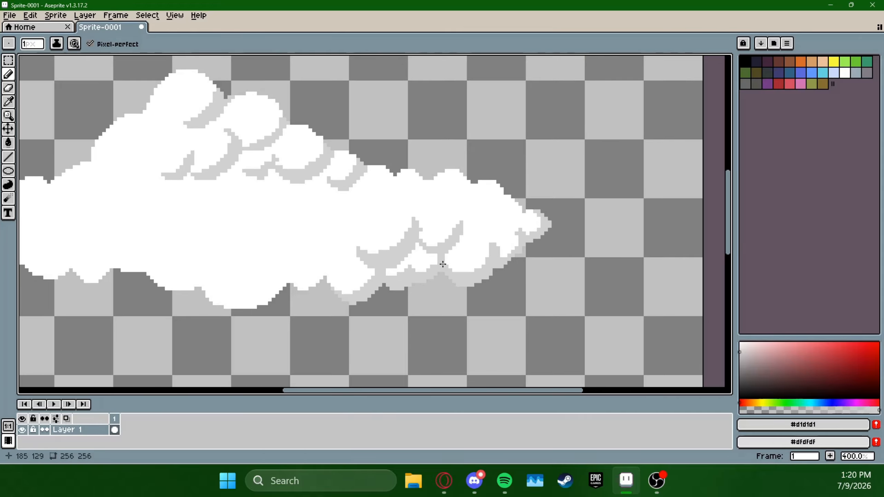
Shade the undersides of the small puffs along the cloud's upper-right edge in light grey
{"action": "left_click_drag", "start_coordinate": [503, 235], "coordinate": [520, 202]}
{"action": "mouse_move", "coordinate": [516, 213]}
{"action": "left_mouse_down"}
{"action": "mouse_move", "coordinate": [490, 238]}
{"action": "mouse_move", "coordinate": [468, 225]}
{"action": "left_mouse_up"}
{"action": "mouse_move", "coordinate": [439, 197]}
{"action": "left_mouse_down"}
{"action": "mouse_move", "coordinate": [456, 197]}
{"action": "mouse_move", "coordinate": [471, 184]}
{"action": "left_mouse_up"}
{"action": "mouse_move", "coordinate": [471, 192]}
{"action": "left_mouse_down"}
{"action": "mouse_move", "coordinate": [445, 203]}
{"action": "mouse_move", "coordinate": [437, 221]}
{"action": "mouse_move", "coordinate": [462, 199]}
{"action": "left_mouse_up"}
{"action": "mouse_move", "coordinate": [463, 206]}
{"action": "left_mouse_down"}
{"action": "mouse_move", "coordinate": [446, 216]}
{"action": "mouse_move", "coordinate": [428, 185]}
{"action": "left_mouse_up"}
{"action": "left_click_drag", "start_coordinate": [431, 195], "coordinate": [401, 212]}
Connect the crescents in the right half with light grey so that two rows of separate puffs form up to the tip
{"action": "left_click_drag", "start_coordinate": [479, 272], "coordinate": [562, 296]}
{"action": "mouse_move", "coordinate": [430, 279]}
{"action": "left_mouse_down"}
{"action": "mouse_move", "coordinate": [491, 248]}
{"action": "mouse_move", "coordinate": [432, 280]}
{"action": "left_mouse_up"}
{"action": "mouse_move", "coordinate": [431, 288]}
{"action": "left_mouse_down"}
{"action": "mouse_move", "coordinate": [472, 288]}
{"action": "mouse_move", "coordinate": [533, 266]}
{"action": "left_mouse_up"}
{"action": "left_click_drag", "start_coordinate": [486, 230], "coordinate": [452, 246]}
{"action": "left_click_drag", "start_coordinate": [553, 279], "coordinate": [505, 277]}
{"action": "left_click_drag", "start_coordinate": [493, 288], "coordinate": [447, 293]}
{"action": "left_click_drag", "start_coordinate": [593, 280], "coordinate": [609, 269]}
{"action": "mouse_move", "coordinate": [633, 213]}
{"action": "left_mouse_down"}
{"action": "mouse_move", "coordinate": [610, 240]}
{"action": "mouse_move", "coordinate": [540, 259]}
{"action": "left_mouse_up"}
{"action": "mouse_move", "coordinate": [578, 295]}
{"action": "left_mouse_down"}
{"action": "mouse_move", "coordinate": [704, 296]}
{"action": "mouse_move", "coordinate": [625, 306]}
{"action": "left_mouse_up"}
Shade the underside of the large bump left of the peak and refine the small inner puffs beside it
{"action": "mouse_move", "coordinate": [334, 163]}
{"action": "left_mouse_down"}
{"action": "mouse_move", "coordinate": [300, 197]}
{"action": "mouse_move", "coordinate": [279, 200]}
{"action": "left_mouse_up"}
{"action": "left_click_drag", "start_coordinate": [261, 174], "coordinate": [284, 195]}
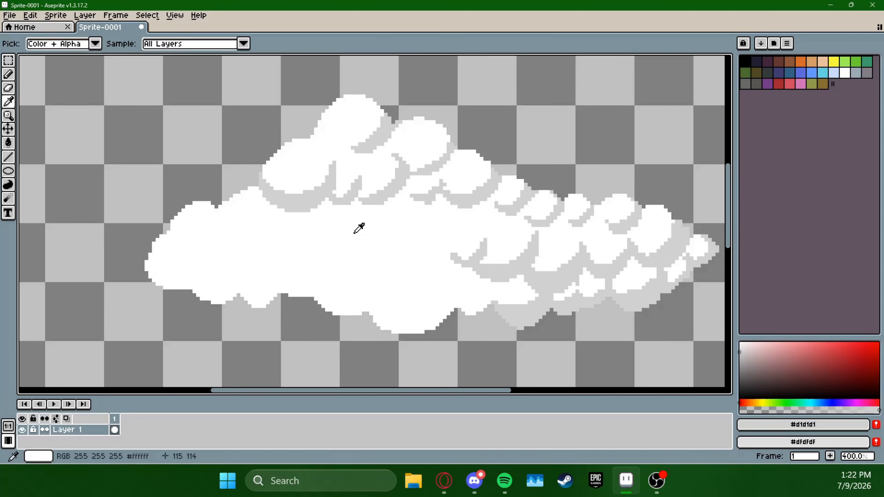
{"action": "left_click", "coordinate": [359, 226], "text": "alt"}
{"action": "left_click", "coordinate": [360, 188], "text": "alt"}
{"action": "mouse_move", "coordinate": [364, 189]}
{"action": "left_mouse_down"}
{"action": "mouse_move", "coordinate": [364, 181]}
{"action": "mouse_move", "coordinate": [382, 191]}
{"action": "left_mouse_up"}
{"action": "left_click_drag", "start_coordinate": [430, 113], "coordinate": [437, 152]}
{"action": "mouse_move", "coordinate": [331, 191]}
{"action": "left_mouse_down"}
{"action": "mouse_move", "coordinate": [360, 195]}
{"action": "mouse_move", "coordinate": [357, 184]}
{"action": "left_mouse_up"}
Add a short light grey crescent on the peak's lower part and round off the small puffs beneath it
{"action": "left_click", "coordinate": [8, 102]}
{"action": "left_click", "coordinate": [343, 177]}
{"action": "left_click", "coordinate": [8, 74]}
{"action": "left_click", "coordinate": [370, 220], "text": "alt"}
{"action": "left_click_drag", "start_coordinate": [368, 221], "coordinate": [364, 206]}
Outline the underside of the cloud's left end in light grey and fill the enclosed area with the Paint Bucket
{"action": "mouse_move", "coordinate": [356, 240]}
{"action": "left_mouse_down"}
{"action": "mouse_move", "coordinate": [349, 221]}
{"action": "mouse_move", "coordinate": [400, 193]}
{"action": "left_mouse_up"}
{"action": "mouse_move", "coordinate": [273, 201]}
{"action": "left_mouse_down"}
{"action": "mouse_move", "coordinate": [224, 227]}
{"action": "mouse_move", "coordinate": [261, 240]}
{"action": "mouse_move", "coordinate": [248, 283]}
{"action": "left_mouse_up"}
{"action": "left_click_drag", "start_coordinate": [209, 268], "coordinate": [251, 276]}
{"action": "left_click_drag", "start_coordinate": [293, 257], "coordinate": [251, 281]}
{"action": "left_click", "coordinate": [9, 142]}
{"action": "left_click", "coordinate": [274, 291]}
Draw light grey crescents that divide the cloud's left side into small puffs
{"action": "left_click", "coordinate": [8, 74]}
{"action": "mouse_move", "coordinate": [312, 241]}
{"action": "left_mouse_down"}
{"action": "mouse_move", "coordinate": [292, 250]}
{"action": "mouse_move", "coordinate": [315, 229]}
{"action": "left_mouse_up"}
{"action": "left_click_drag", "start_coordinate": [274, 222], "coordinate": [309, 201]}
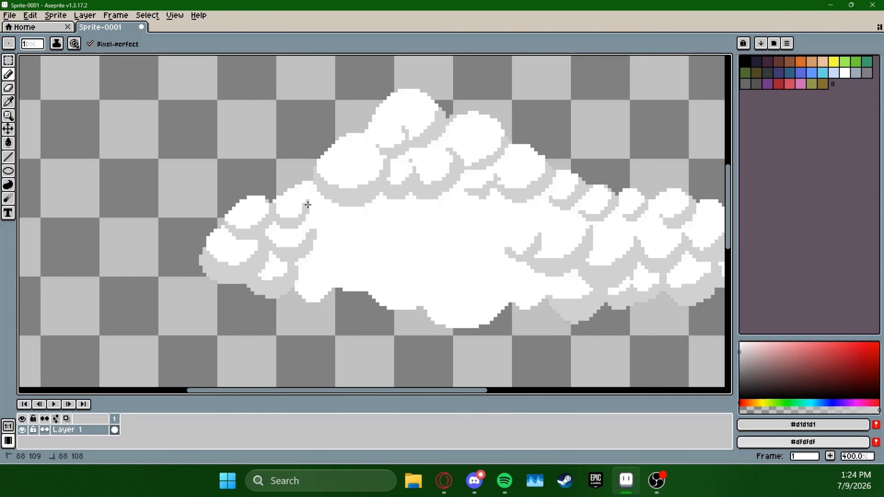
{"action": "mouse_move", "coordinate": [576, 297]}
{"action": "left_mouse_down"}
{"action": "mouse_move", "coordinate": [556, 288]}
{"action": "mouse_move", "coordinate": [558, 306]}
{"action": "left_mouse_up"}
{"action": "mouse_move", "coordinate": [289, 226]}
{"action": "left_mouse_down"}
{"action": "mouse_move", "coordinate": [324, 215]}
{"action": "mouse_move", "coordinate": [274, 198]}
{"action": "left_mouse_up"}
{"action": "key", "text": "ctrl+z"}
{"action": "mouse_move", "coordinate": [669, 240]}
{"action": "left_mouse_down"}
{"action": "mouse_move", "coordinate": [595, 213]}
{"action": "mouse_move", "coordinate": [595, 222]}
{"action": "left_mouse_up"}
Outline and fill the underside of the large rounded bump at the middle of the lower edge in light grey
{"action": "left_click", "coordinate": [9, 74]}
{"action": "mouse_move", "coordinate": [451, 288]}
{"action": "left_mouse_down"}
{"action": "mouse_move", "coordinate": [430, 292]}
{"action": "mouse_move", "coordinate": [453, 283]}
{"action": "left_mouse_up"}
{"action": "left_click", "coordinate": [9, 143]}
{"action": "mouse_move", "coordinate": [329, 284]}
{"action": "left_mouse_down"}
{"action": "mouse_move", "coordinate": [420, 249]}
{"action": "mouse_move", "coordinate": [386, 264]}
{"action": "mouse_move", "coordinate": [405, 261]}
{"action": "left_mouse_up"}
{"action": "left_click", "coordinate": [379, 308]}
{"action": "left_click", "coordinate": [9, 74]}
Redraw misplaced strokes and add light grey crescents forming small puffs in the area right of the cloud's centre
{"action": "key", "text": "ctrl+z"}
{"action": "key", "text": "ctrl+z"}
{"action": "mouse_move", "coordinate": [422, 192]}
{"action": "left_mouse_down"}
{"action": "mouse_move", "coordinate": [381, 218]}
{"action": "mouse_move", "coordinate": [432, 195]}
{"action": "left_mouse_up"}
{"action": "key", "text": "ctrl+z"}
{"action": "mouse_move", "coordinate": [462, 202]}
{"action": "left_mouse_down"}
{"action": "mouse_move", "coordinate": [439, 220]}
{"action": "mouse_move", "coordinate": [528, 202]}
{"action": "left_mouse_up"}
{"action": "key", "text": "ctrl+z"}
{"action": "mouse_move", "coordinate": [543, 234]}
{"action": "left_mouse_down"}
{"action": "mouse_move", "coordinate": [567, 220]}
{"action": "mouse_move", "coordinate": [539, 217]}
{"action": "left_mouse_up"}
{"action": "left_click_drag", "start_coordinate": [526, 241], "coordinate": [560, 263]}
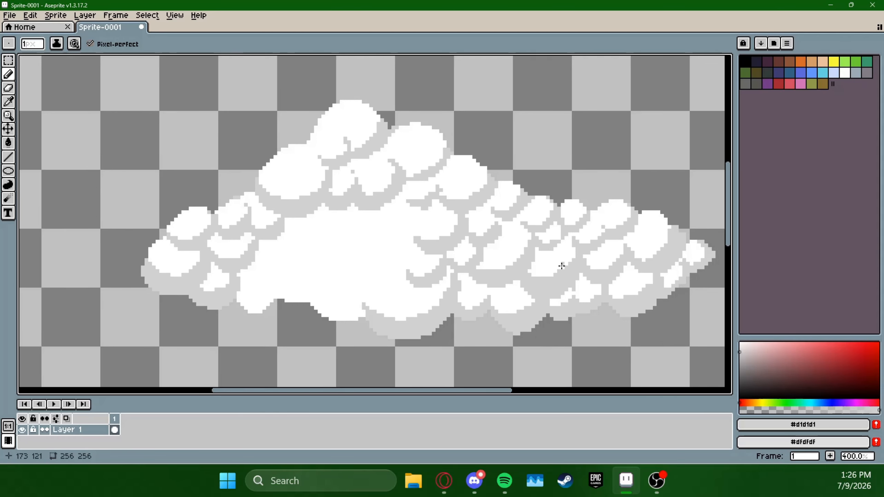
Shade the lower edge left of the large bottom bump in light grey and erase stray pixels in its gap
{"action": "mouse_move", "coordinate": [364, 317]}
{"action": "left_mouse_down"}
{"action": "mouse_move", "coordinate": [361, 303]}
{"action": "mouse_move", "coordinate": [329, 314]}
{"action": "left_mouse_up"}
{"action": "left_click_drag", "start_coordinate": [379, 275], "coordinate": [287, 297]}
{"action": "mouse_move", "coordinate": [238, 294]}
{"action": "left_mouse_down"}
{"action": "mouse_move", "coordinate": [265, 298]}
{"action": "mouse_move", "coordinate": [243, 308]}
{"action": "left_mouse_up"}
{"action": "key", "text": "e"}
{"action": "left_click_drag", "start_coordinate": [300, 303], "coordinate": [305, 300]}
Divide the remaining white area in the cloud's centre into puffs with light grey crescents
{"action": "key", "text": "b"}
{"action": "mouse_move", "coordinate": [405, 274]}
{"action": "left_mouse_down"}
{"action": "mouse_move", "coordinate": [374, 279]}
{"action": "mouse_move", "coordinate": [409, 256]}
{"action": "left_mouse_up"}
{"action": "left_click_drag", "start_coordinate": [419, 230], "coordinate": [400, 244]}
{"action": "mouse_move", "coordinate": [293, 243]}
{"action": "left_mouse_down"}
{"action": "mouse_move", "coordinate": [373, 236]}
{"action": "mouse_move", "coordinate": [290, 227]}
{"action": "left_mouse_up"}
{"action": "mouse_move", "coordinate": [372, 221]}
{"action": "left_mouse_down"}
{"action": "mouse_move", "coordinate": [295, 243]}
{"action": "mouse_move", "coordinate": [288, 225]}
{"action": "left_mouse_up"}
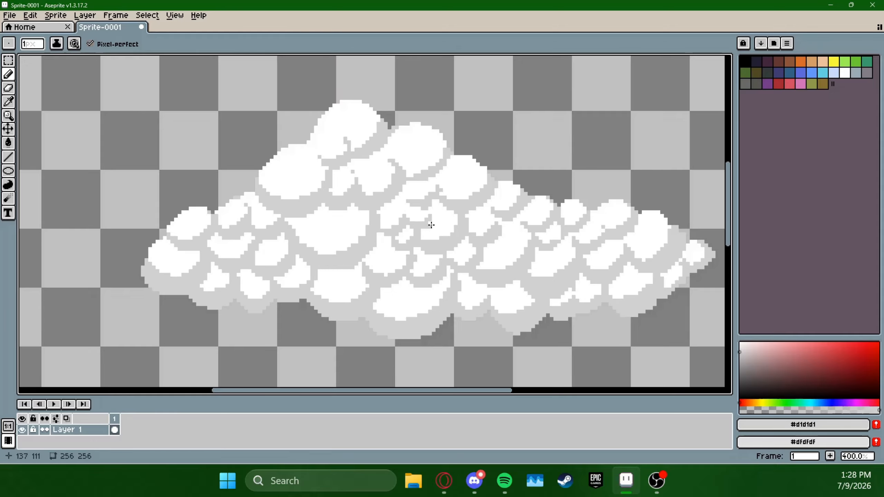
Examine the overall look of the shaded cloud from a distance
{"action": "scroll", "coordinate": [593, 237], "scroll_direction": "down", "scroll_amount": 1}
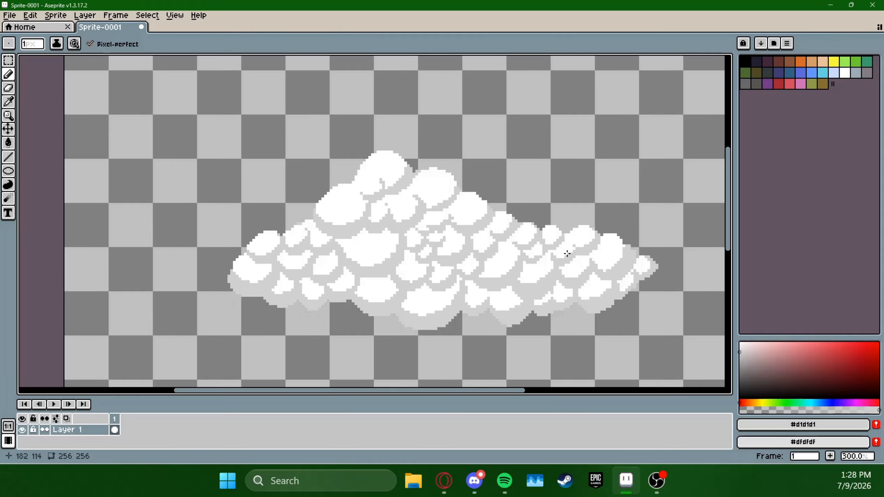
{"action": "scroll", "coordinate": [567, 254], "scroll_direction": "down", "scroll_amount": 2}
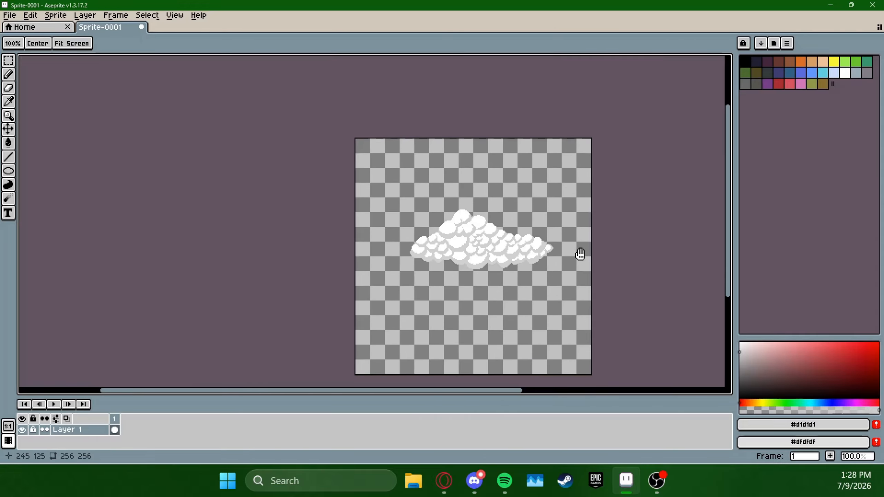
{"action": "left_click_drag", "start_coordinate": [580, 254], "coordinate": [567, 218]}
{"action": "scroll", "coordinate": [567, 218], "scroll_direction": "down", "scroll_amount": 1}
{"action": "scroll", "coordinate": [578, 227], "scroll_direction": "up", "scroll_amount": 3}
{"action": "scroll", "coordinate": [539, 218], "scroll_direction": "down", "scroll_amount": 1}
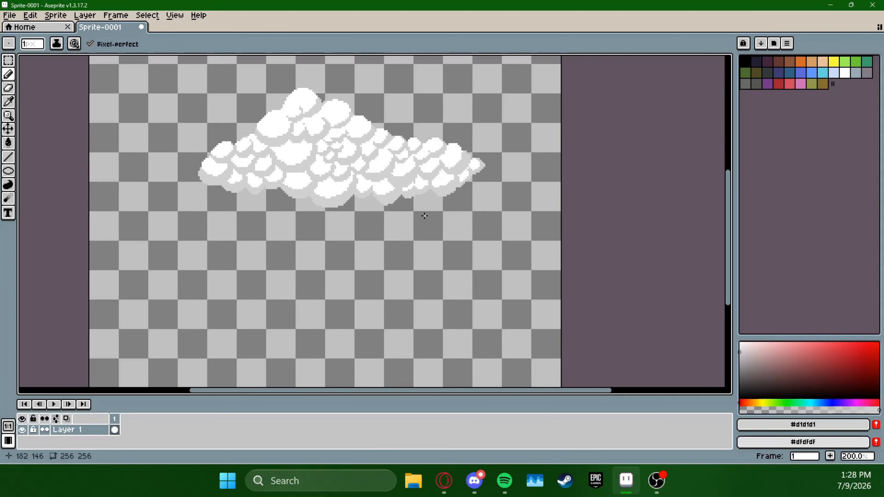
{"action": "mouse_move", "coordinate": [424, 216]}
{"action": "left_mouse_down"}
{"action": "mouse_move", "coordinate": [544, 272]}
{"action": "mouse_move", "coordinate": [520, 307]}
{"action": "left_mouse_up"}
{"action": "scroll", "coordinate": [513, 254], "scroll_direction": "up", "scroll_amount": 1}
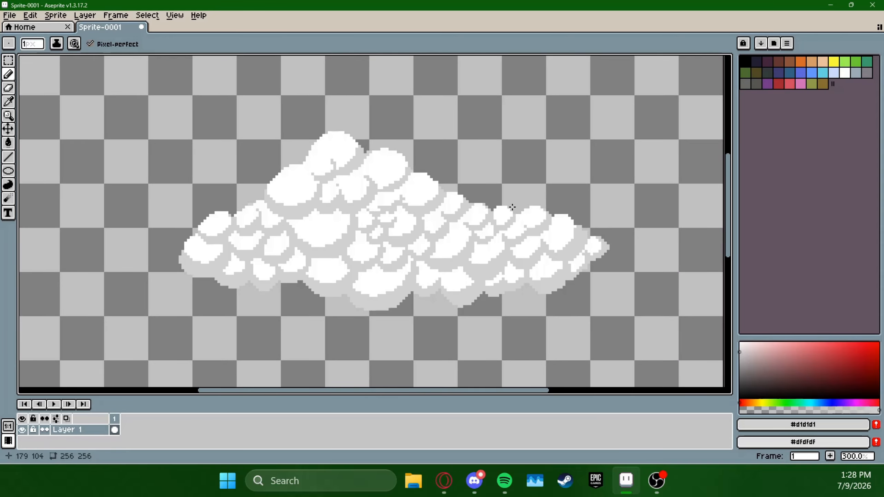
Undo the last two strokes and touch up the shading between the small puffs near the upper-right edge
{"action": "scroll", "coordinate": [570, 243], "scroll_direction": "up", "scroll_amount": 2}
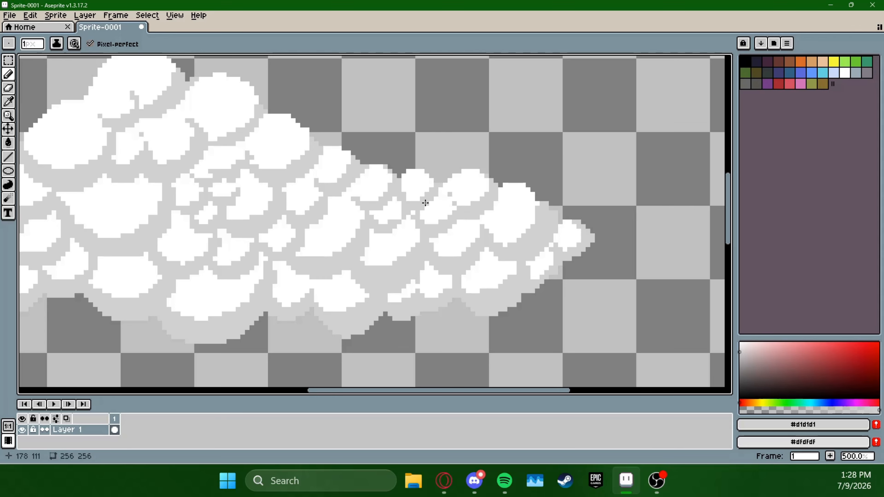
{"action": "key", "text": "ctrl+z"}
{"action": "key", "text": "ctrl+z"}
{"action": "left_click", "coordinate": [413, 213]}
{"action": "left_click_drag", "start_coordinate": [497, 215], "coordinate": [560, 250]}
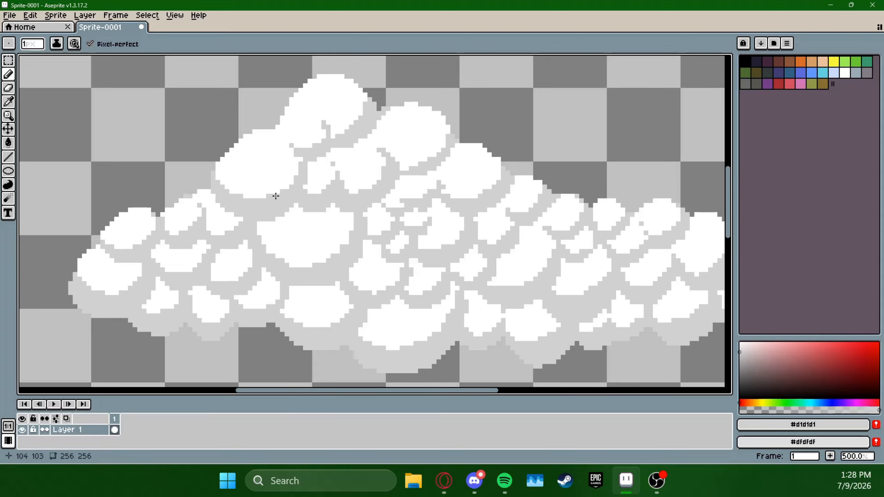
Thicken the light grey shading under the large puff left of centre and add a broken arc on the peak's left side
{"action": "key", "text": "ctrl+z"}
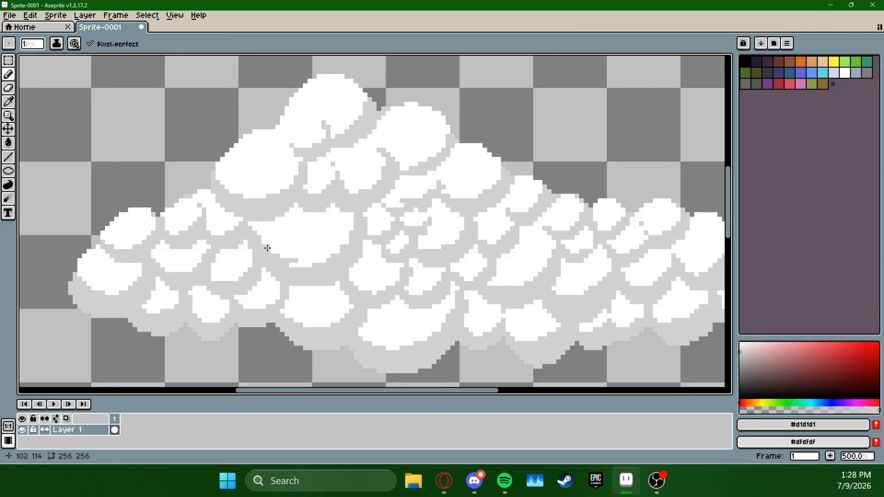
{"action": "mouse_move", "coordinate": [302, 261]}
{"action": "left_mouse_down"}
{"action": "mouse_move", "coordinate": [340, 249]}
{"action": "mouse_move", "coordinate": [354, 229]}
{"action": "left_mouse_up"}
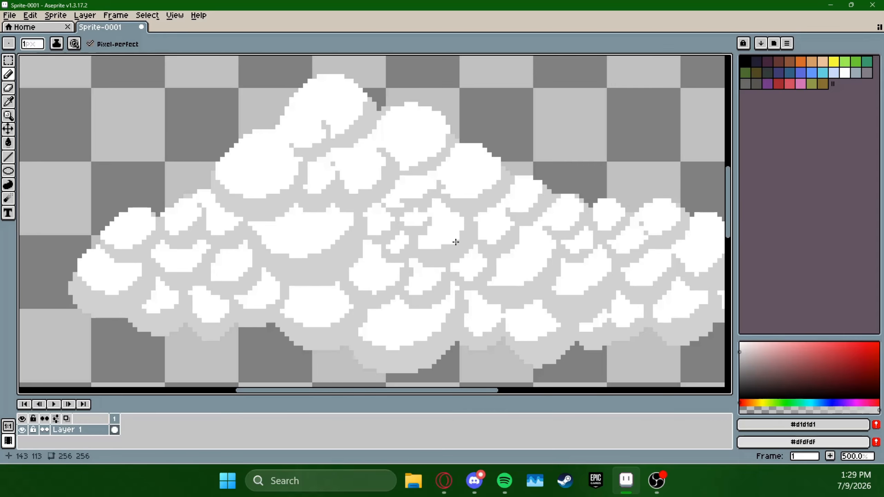
{"action": "left_click_drag", "start_coordinate": [488, 241], "coordinate": [507, 274]}
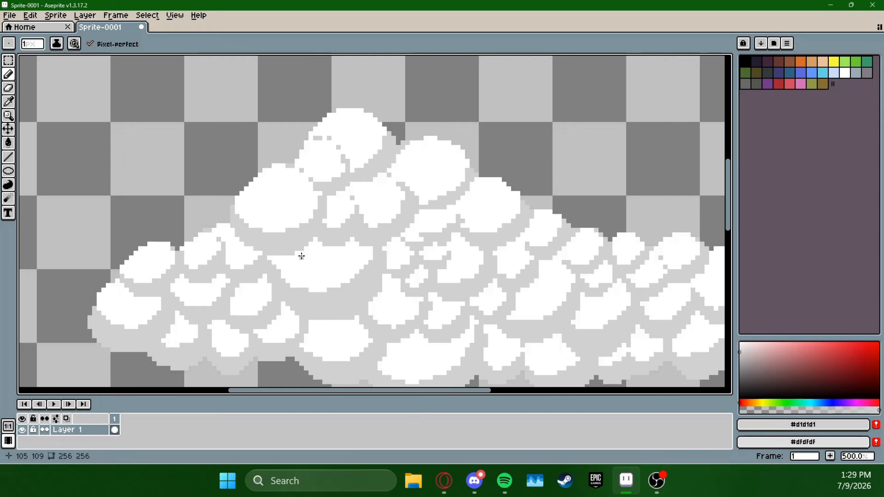
{"action": "left_click_drag", "start_coordinate": [269, 262], "coordinate": [309, 195]}
{"action": "key", "text": "space"}
{"action": "left_click_drag", "start_coordinate": [649, 187], "coordinate": [584, 219]}
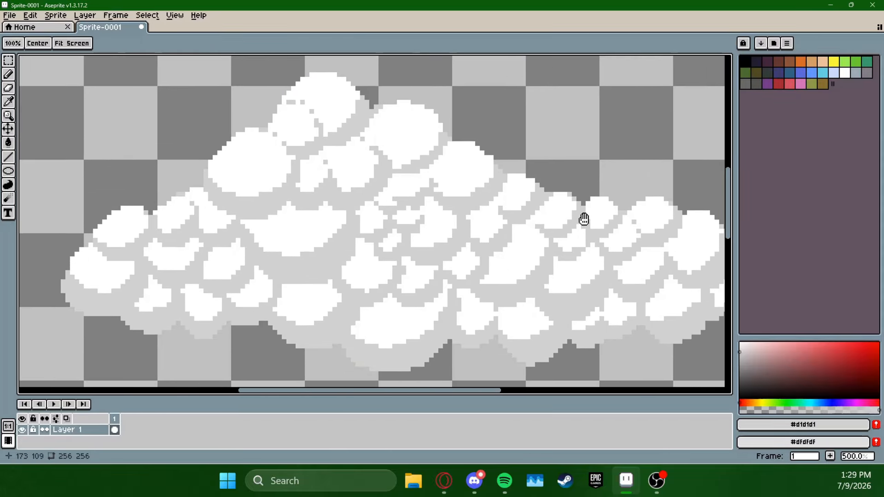
{"action": "mouse_move", "coordinate": [662, 236]}
{"action": "left_mouse_down"}
{"action": "mouse_move", "coordinate": [625, 210]}
{"action": "mouse_move", "coordinate": [657, 223]}
{"action": "left_mouse_up"}
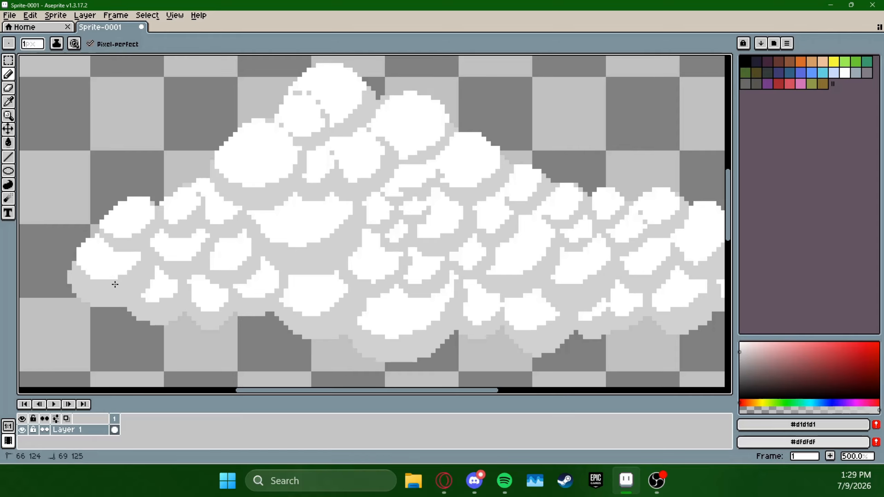
Thicken the light grey shading around the small lower-left puffs and along the underside of the second-highest puff
{"action": "left_click_drag", "start_coordinate": [208, 312], "coordinate": [259, 298]}
{"action": "left_click_drag", "start_coordinate": [344, 281], "coordinate": [332, 302]}
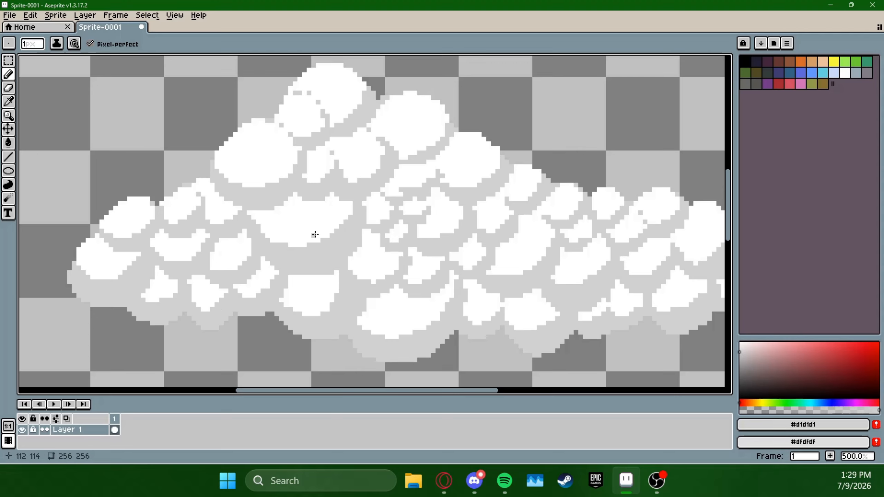
{"action": "key", "text": "ctrl+z"}
{"action": "left_click_drag", "start_coordinate": [216, 227], "coordinate": [239, 207]}
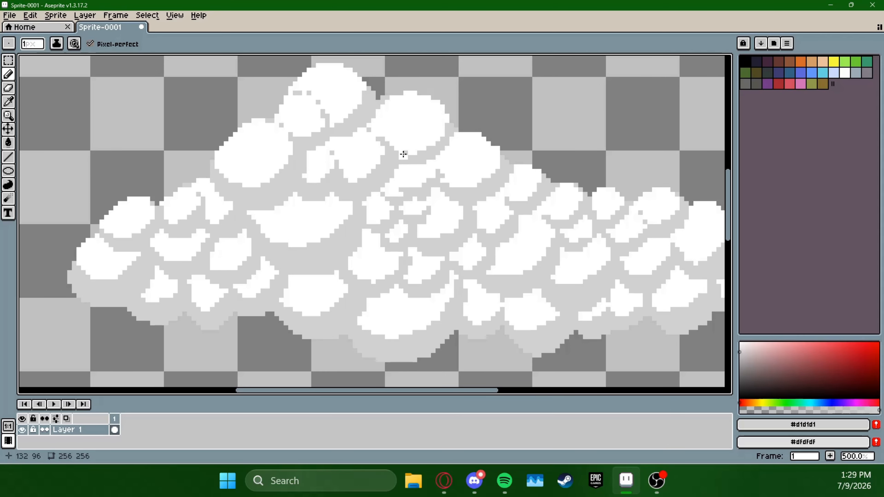
{"action": "mouse_move", "coordinate": [404, 154]}
{"action": "left_mouse_down"}
{"action": "mouse_move", "coordinate": [439, 137]}
{"action": "mouse_move", "coordinate": [449, 115]}
{"action": "left_mouse_up"}
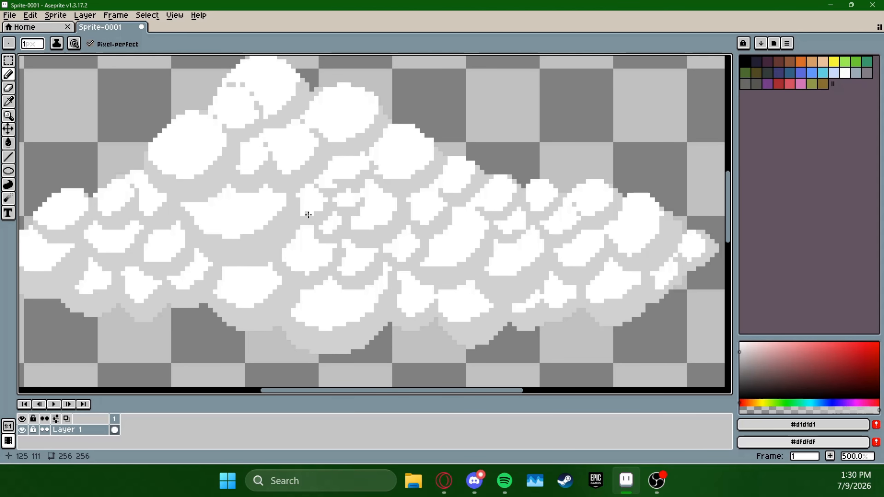
Examine the whole cloud at small size to judge the thickened shading
{"action": "scroll", "coordinate": [516, 239], "scroll_direction": "down", "scroll_amount": 1}
{"action": "scroll", "coordinate": [515, 240], "scroll_direction": "down", "scroll_amount": 4}
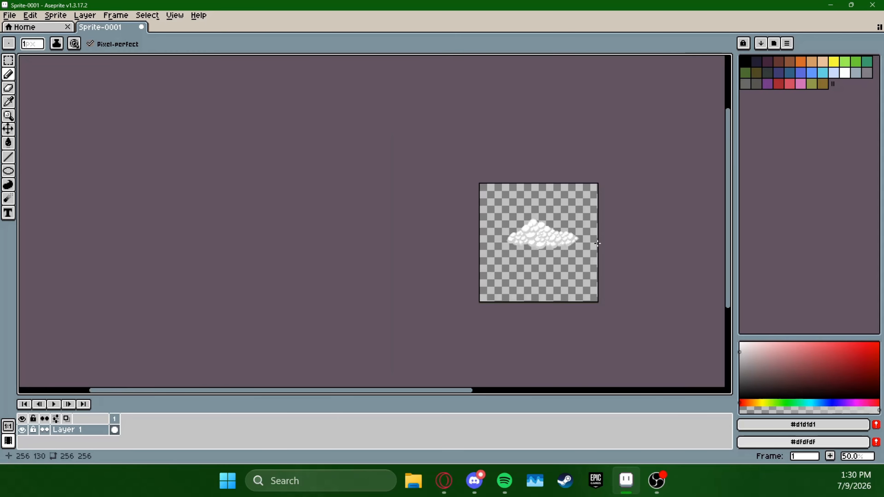
{"action": "left_click_drag", "start_coordinate": [598, 231], "coordinate": [546, 213]}
{"action": "scroll", "coordinate": [553, 209], "scroll_direction": "up", "scroll_amount": 2}
{"action": "left_click_drag", "start_coordinate": [512, 240], "coordinate": [605, 190]}
{"action": "scroll", "coordinate": [562, 179], "scroll_direction": "down", "scroll_amount": 1}
{"action": "scroll", "coordinate": [550, 189], "scroll_direction": "up", "scroll_amount": 1}
{"action": "scroll", "coordinate": [550, 194], "scroll_direction": "up", "scroll_amount": 1}
{"action": "scroll", "coordinate": [538, 248], "scroll_direction": "up", "scroll_amount": 1}
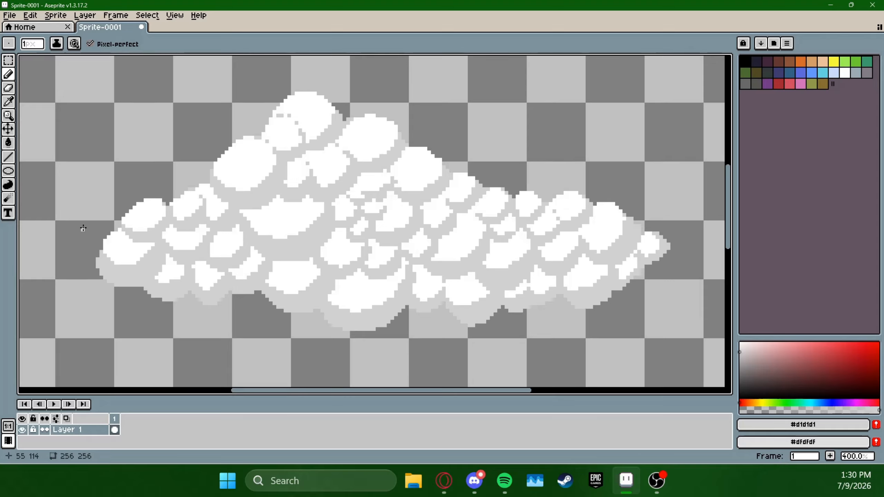
Activate the Blur tool and set its brush size to 5 px
{"action": "left_click", "coordinate": [11, 199]}
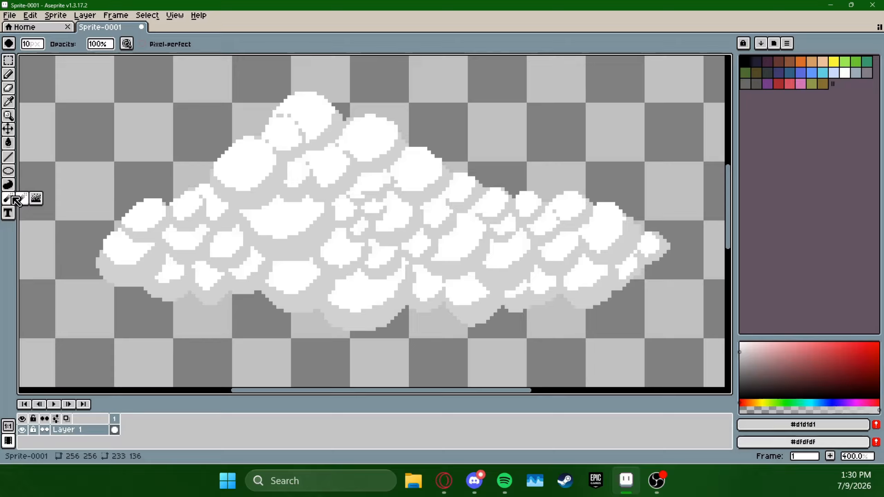
{"action": "left_click", "coordinate": [32, 44]}
{"action": "key", "text": "BackSpace"}
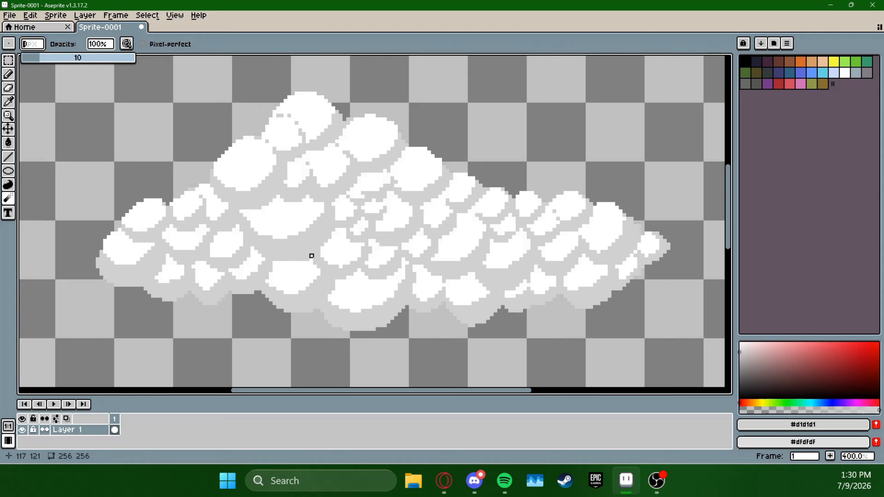
{"action": "type", "text": "1"}
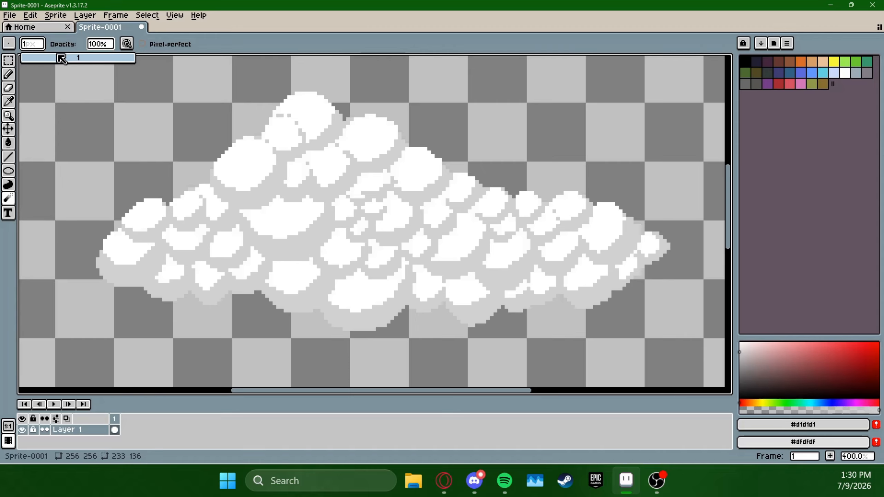
{"action": "mouse_move", "coordinate": [41, 58]}
{"action": "left_mouse_down"}
{"action": "mouse_move", "coordinate": [56, 59]}
{"action": "mouse_move", "coordinate": [42, 60]}
{"action": "left_mouse_up"}
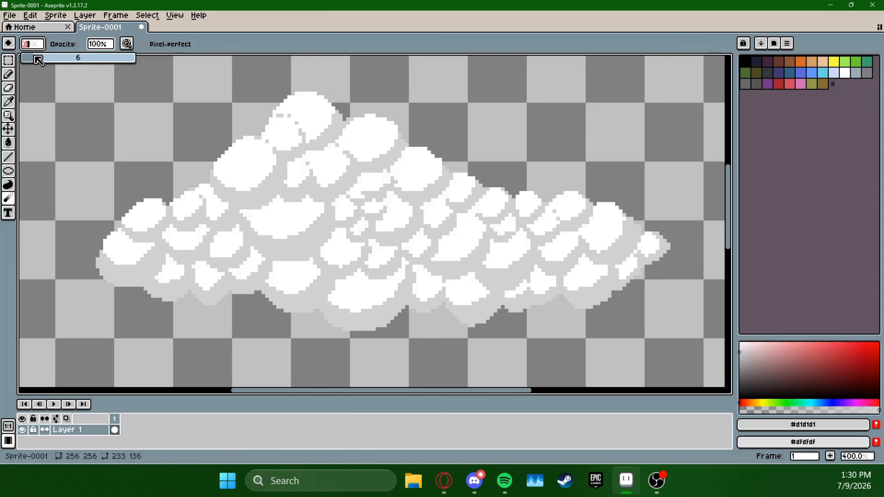
{"action": "left_click_drag", "start_coordinate": [38, 60], "coordinate": [34, 61]}
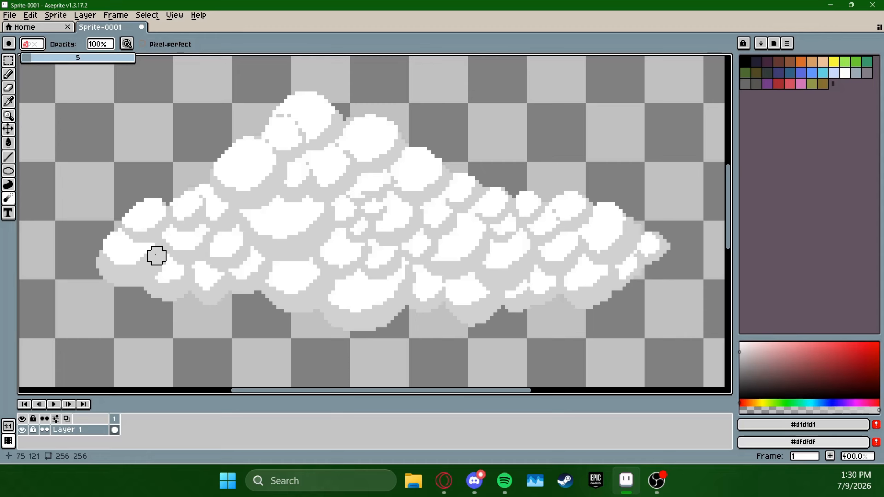
Reduce the Blur brush size to 3 px and soften the shading under the lower-left end puff
{"action": "left_click_drag", "start_coordinate": [112, 256], "coordinate": [146, 256]}
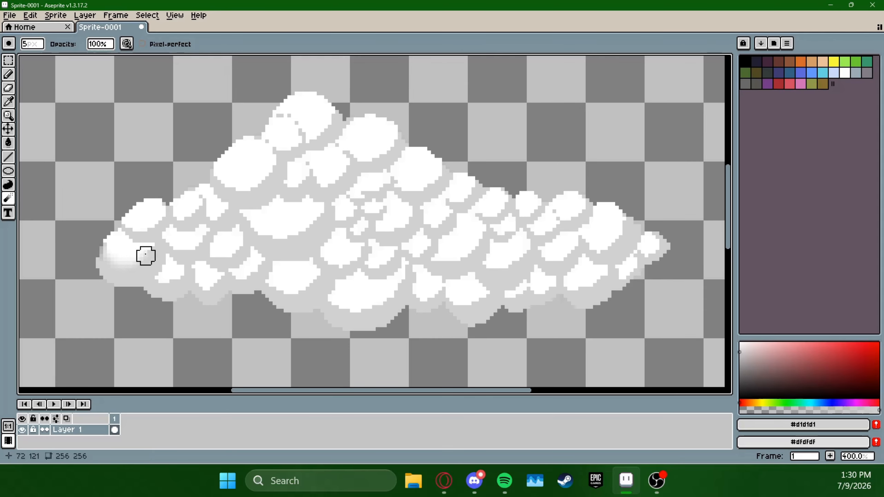
{"action": "key", "text": "ctrl+z"}
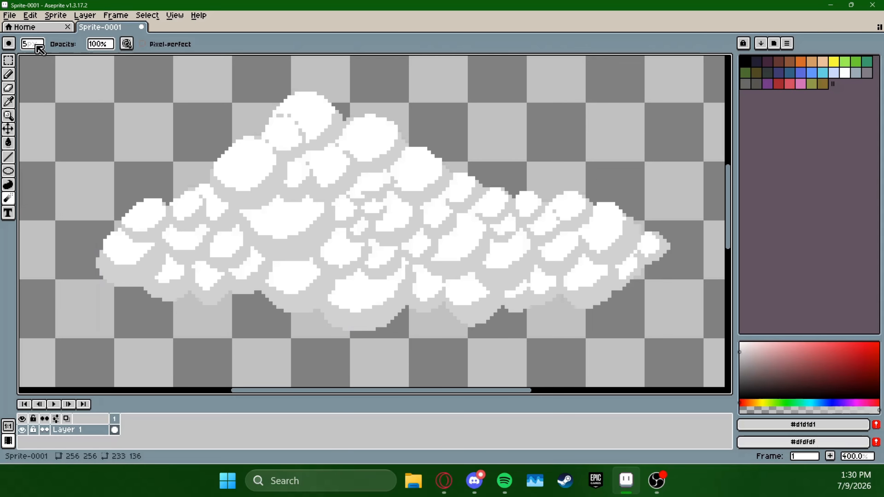
{"action": "left_click", "coordinate": [31, 45]}
{"action": "left_click_drag", "start_coordinate": [58, 62], "coordinate": [34, 60]}
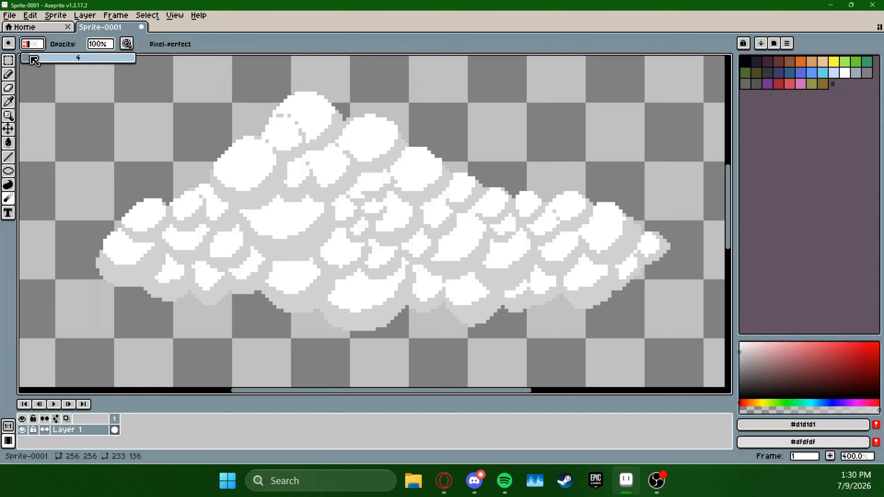
{"action": "mouse_move", "coordinate": [112, 259]}
{"action": "left_mouse_down"}
{"action": "mouse_move", "coordinate": [130, 266]}
{"action": "mouse_move", "coordinate": [143, 257]}
{"action": "left_mouse_up"}
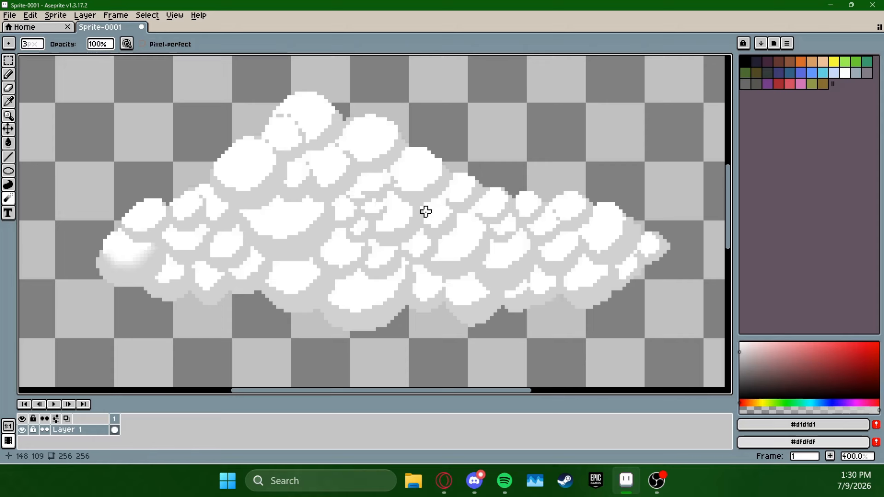
Blur the shading around the cloud's small left-hand puffs, the large upper-left puff and the wide puff left of centre
{"action": "left_click_drag", "start_coordinate": [380, 261], "coordinate": [490, 249]}
{"action": "scroll", "coordinate": [472, 243], "scroll_direction": "up", "scroll_amount": 1}
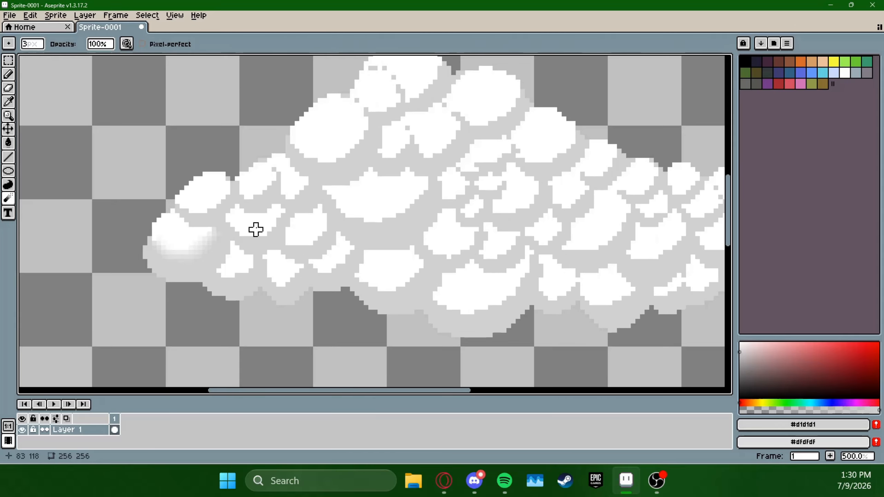
{"action": "mouse_move", "coordinate": [187, 211]}
{"action": "left_mouse_down"}
{"action": "mouse_move", "coordinate": [214, 211]}
{"action": "mouse_move", "coordinate": [196, 216]}
{"action": "mouse_move", "coordinate": [228, 188]}
{"action": "mouse_move", "coordinate": [260, 221]}
{"action": "mouse_move", "coordinate": [247, 202]}
{"action": "mouse_move", "coordinate": [274, 188]}
{"action": "mouse_move", "coordinate": [237, 197]}
{"action": "mouse_move", "coordinate": [274, 178]}
{"action": "mouse_move", "coordinate": [274, 188]}
{"action": "mouse_move", "coordinate": [279, 175]}
{"action": "mouse_move", "coordinate": [269, 165]}
{"action": "mouse_move", "coordinate": [302, 188]}
{"action": "mouse_move", "coordinate": [293, 211]}
{"action": "mouse_move", "coordinate": [278, 188]}
{"action": "mouse_move", "coordinate": [306, 188]}
{"action": "left_mouse_up"}
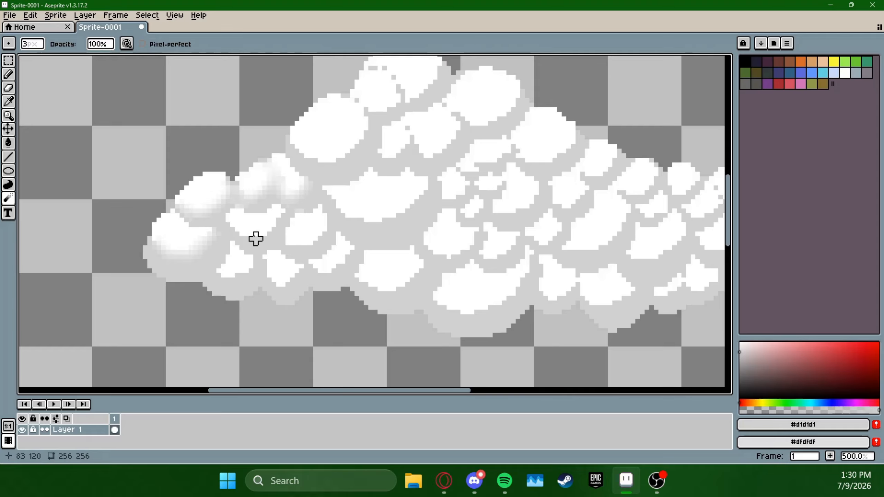
{"action": "mouse_move", "coordinate": [256, 239]}
{"action": "left_mouse_down"}
{"action": "mouse_move", "coordinate": [224, 220]}
{"action": "mouse_move", "coordinate": [252, 238]}
{"action": "mouse_move", "coordinate": [278, 239]}
{"action": "left_mouse_up"}
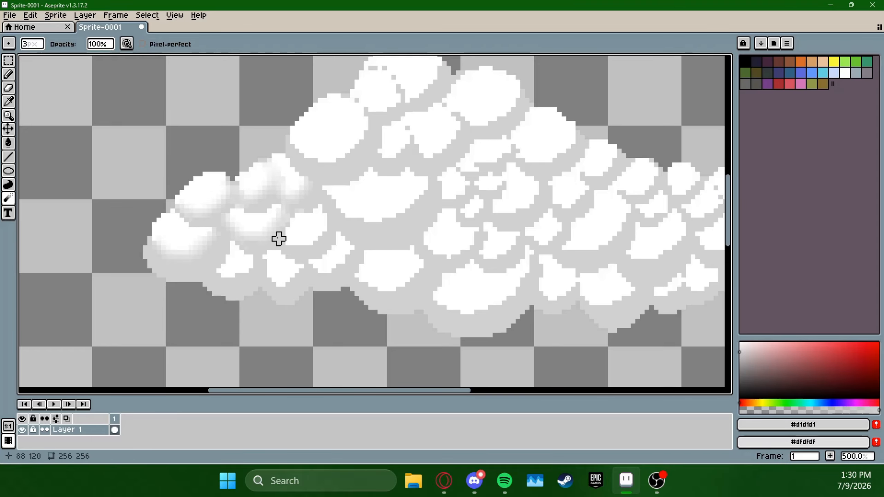
{"action": "mouse_move", "coordinate": [214, 276]}
{"action": "left_mouse_down"}
{"action": "mouse_move", "coordinate": [250, 260]}
{"action": "mouse_move", "coordinate": [288, 278]}
{"action": "mouse_move", "coordinate": [238, 248]}
{"action": "mouse_move", "coordinate": [288, 239]}
{"action": "mouse_move", "coordinate": [288, 215]}
{"action": "mouse_move", "coordinate": [369, 245]}
{"action": "left_mouse_up"}
{"action": "mouse_move", "coordinate": [282, 246]}
{"action": "left_mouse_down"}
{"action": "mouse_move", "coordinate": [259, 241]}
{"action": "mouse_move", "coordinate": [309, 268]}
{"action": "mouse_move", "coordinate": [415, 294]}
{"action": "mouse_move", "coordinate": [448, 248]}
{"action": "mouse_move", "coordinate": [474, 248]}
{"action": "mouse_move", "coordinate": [354, 184]}
{"action": "mouse_move", "coordinate": [315, 223]}
{"action": "mouse_move", "coordinate": [221, 253]}
{"action": "mouse_move", "coordinate": [232, 316]}
{"action": "left_mouse_up"}
{"action": "key", "text": "space"}
{"action": "left_click_drag", "start_coordinate": [349, 272], "coordinate": [276, 247]}
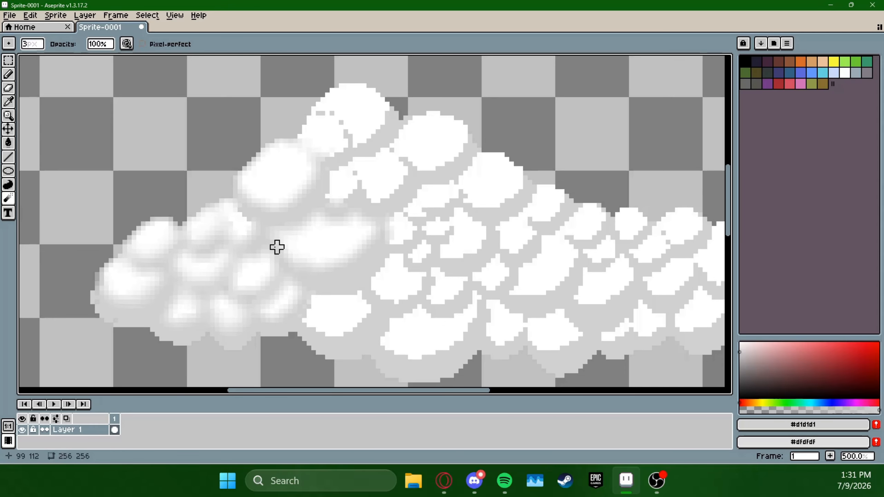
Blur the shading on the cloud's peak, the puffs just beneath it and the second-highest puff
{"action": "left_click_drag", "start_coordinate": [320, 191], "coordinate": [307, 248]}
{"action": "mouse_move", "coordinate": [324, 249]}
{"action": "left_mouse_down"}
{"action": "mouse_move", "coordinate": [341, 178]}
{"action": "mouse_move", "coordinate": [381, 167]}
{"action": "left_mouse_up"}
{"action": "key", "text": "ctrl+z"}
{"action": "left_click", "coordinate": [30, 15]}
{"action": "left_click", "coordinate": [45, 28]}
{"action": "mouse_move", "coordinate": [291, 191]}
{"action": "left_mouse_down"}
{"action": "mouse_move", "coordinate": [313, 160]}
{"action": "mouse_move", "coordinate": [354, 183]}
{"action": "mouse_move", "coordinate": [410, 178]}
{"action": "mouse_move", "coordinate": [418, 219]}
{"action": "left_mouse_up"}
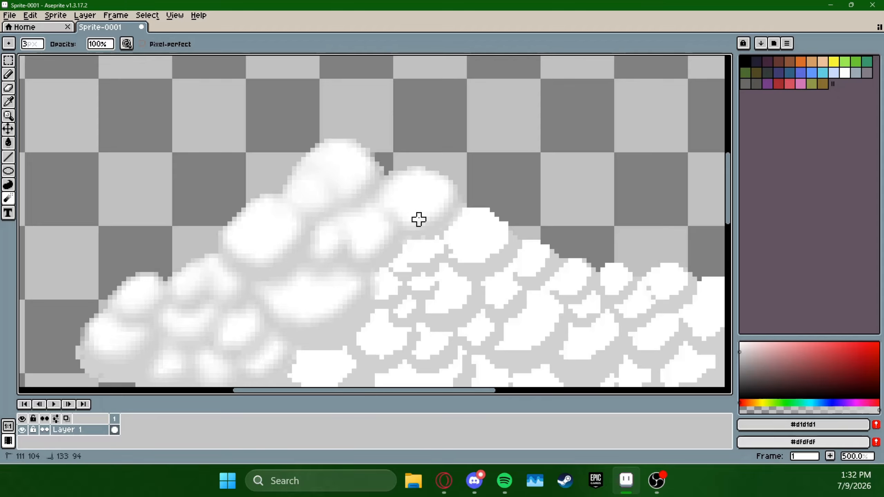
Blur the shading across the cloud's centre, underside and whole right half
{"action": "key", "text": "space"}
{"action": "left_click_drag", "start_coordinate": [386, 264], "coordinate": [372, 201]}
{"action": "mouse_move", "coordinate": [345, 244]}
{"action": "left_mouse_down"}
{"action": "mouse_move", "coordinate": [437, 193]}
{"action": "mouse_move", "coordinate": [414, 251]}
{"action": "mouse_move", "coordinate": [311, 322]}
{"action": "mouse_move", "coordinate": [86, 312]}
{"action": "mouse_move", "coordinate": [165, 326]}
{"action": "mouse_move", "coordinate": [249, 320]}
{"action": "mouse_move", "coordinate": [322, 339]}
{"action": "mouse_move", "coordinate": [449, 298]}
{"action": "mouse_move", "coordinate": [437, 359]}
{"action": "mouse_move", "coordinate": [483, 160]}
{"action": "mouse_move", "coordinate": [515, 188]}
{"action": "mouse_move", "coordinate": [432, 193]}
{"action": "mouse_move", "coordinate": [566, 215]}
{"action": "mouse_move", "coordinate": [655, 212]}
{"action": "left_mouse_up"}
{"action": "left_click_drag", "start_coordinate": [654, 213], "coordinate": [546, 161]}
{"action": "mouse_move", "coordinate": [540, 165]}
{"action": "left_mouse_down"}
{"action": "mouse_move", "coordinate": [513, 168]}
{"action": "mouse_move", "coordinate": [554, 240]}
{"action": "left_mouse_up"}
{"action": "left_click_drag", "start_coordinate": [578, 163], "coordinate": [489, 196]}
{"action": "mouse_move", "coordinate": [490, 196]}
{"action": "left_mouse_down"}
{"action": "mouse_move", "coordinate": [554, 251]}
{"action": "mouse_move", "coordinate": [531, 288]}
{"action": "mouse_move", "coordinate": [437, 314]}
{"action": "left_mouse_up"}
{"action": "left_click_drag", "start_coordinate": [437, 314], "coordinate": [472, 278]}
{"action": "mouse_move", "coordinate": [472, 279]}
{"action": "left_mouse_down"}
{"action": "mouse_move", "coordinate": [538, 252]}
{"action": "mouse_move", "coordinate": [470, 166]}
{"action": "mouse_move", "coordinate": [374, 310]}
{"action": "mouse_move", "coordinate": [607, 211]}
{"action": "left_mouse_up"}
{"action": "scroll", "coordinate": [544, 217], "scroll_direction": "down", "scroll_amount": 4}
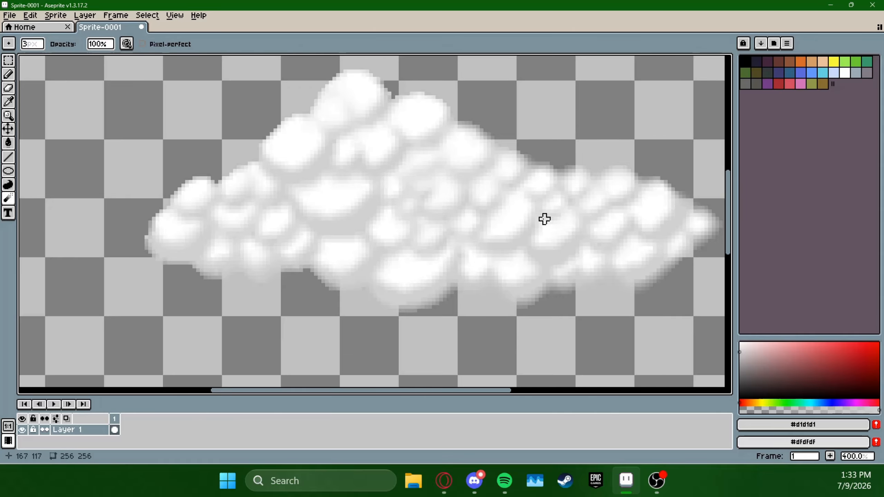
Examine the whole blurred cloud at smaller zoom levels to judge the softened shading
{"action": "scroll", "coordinate": [596, 208], "scroll_direction": "down", "scroll_amount": 2}
{"action": "scroll", "coordinate": [598, 223], "scroll_direction": "up", "scroll_amount": 5}
{"action": "key", "text": "space"}
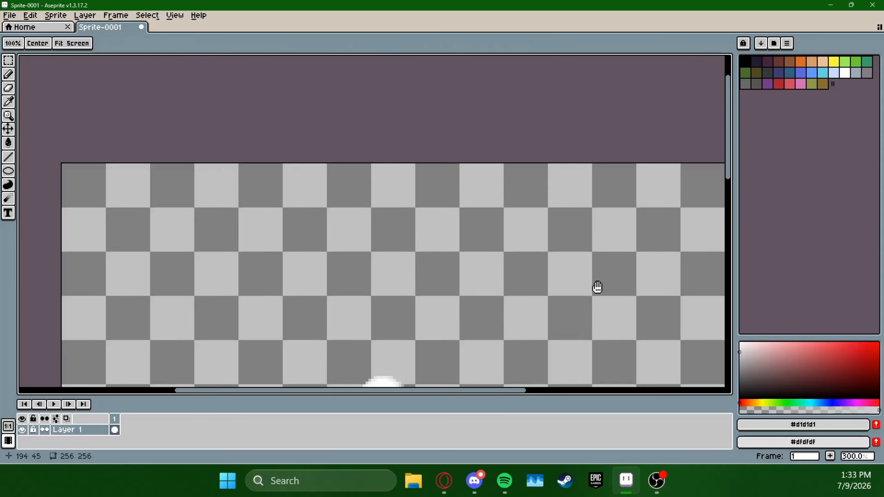
{"action": "left_click_drag", "start_coordinate": [598, 288], "coordinate": [597, 148]}
{"action": "scroll", "coordinate": [595, 156], "scroll_direction": "down", "scroll_amount": 1}
{"action": "key", "text": "space"}
{"action": "left_click_drag", "start_coordinate": [618, 218], "coordinate": [583, 192]}
{"action": "scroll", "coordinate": [597, 202], "scroll_direction": "up", "scroll_amount": 1}
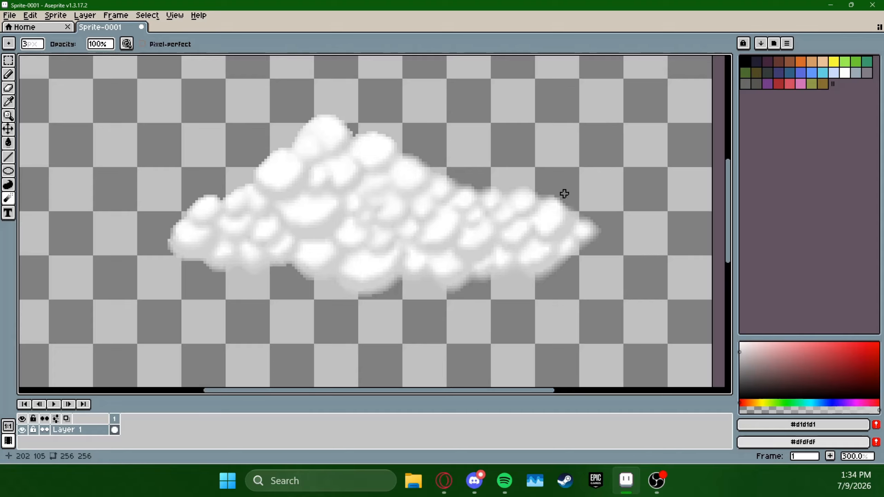
{"action": "key", "text": "space"}
{"action": "left_click_drag", "start_coordinate": [570, 164], "coordinate": [611, 209]}
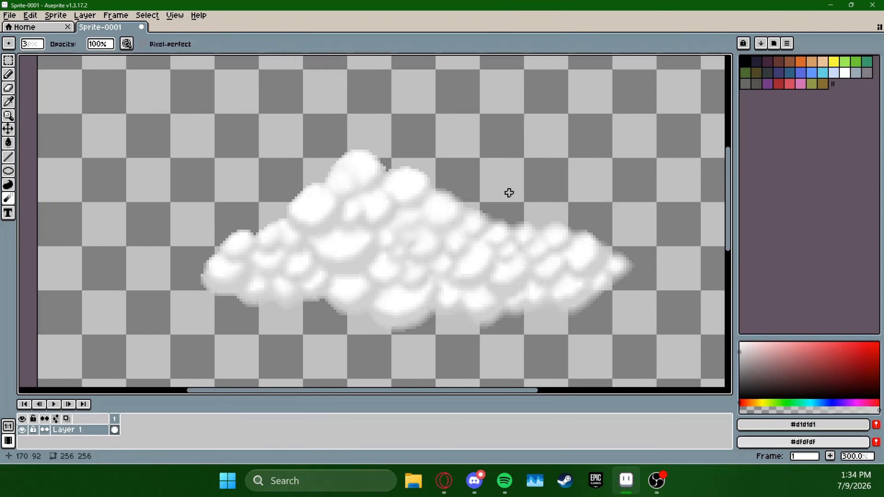
Set the Blur brush size to 8 px and undo the latest blur strokes
{"action": "left_click", "coordinate": [32, 44]}
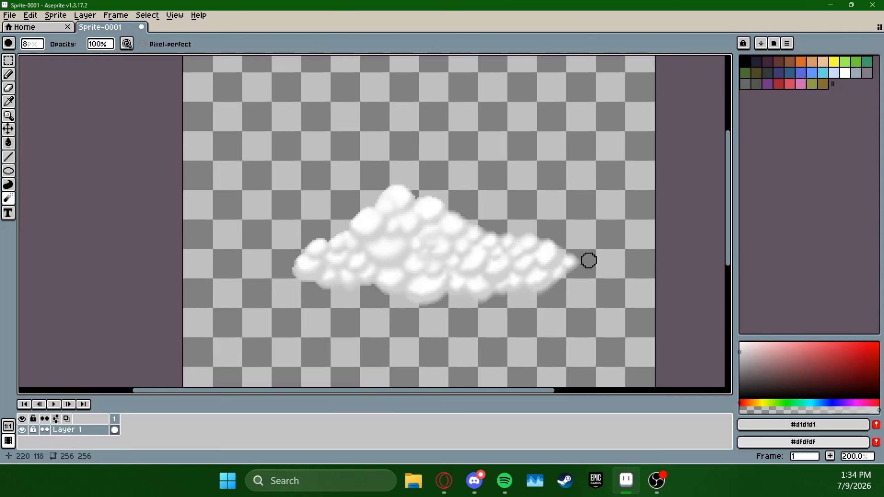
{"action": "key", "text": "ctrl+z"}
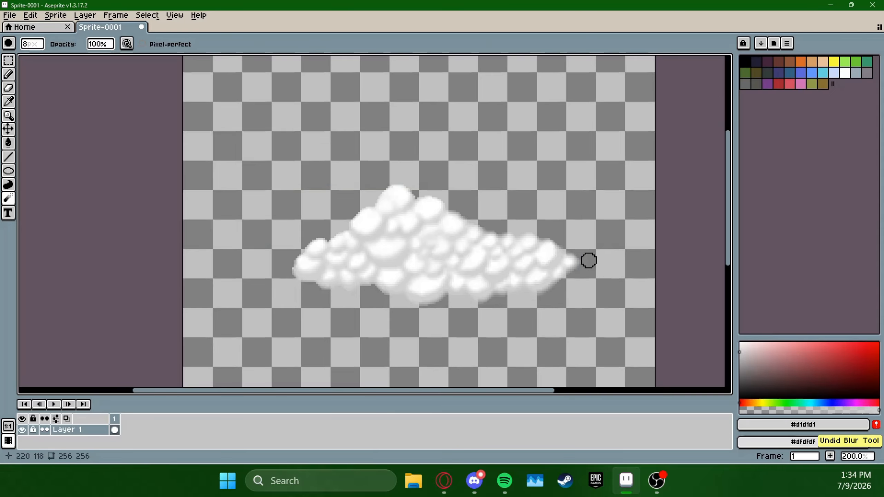
{"action": "key", "text": "ctrl+z"}
{"action": "key", "text": "ctrl+z"}
Revert the remaining blur strokes with the undo history to restore the cloud's crisp, hard-edged shading
{"action": "key", "text": "alt+e"}
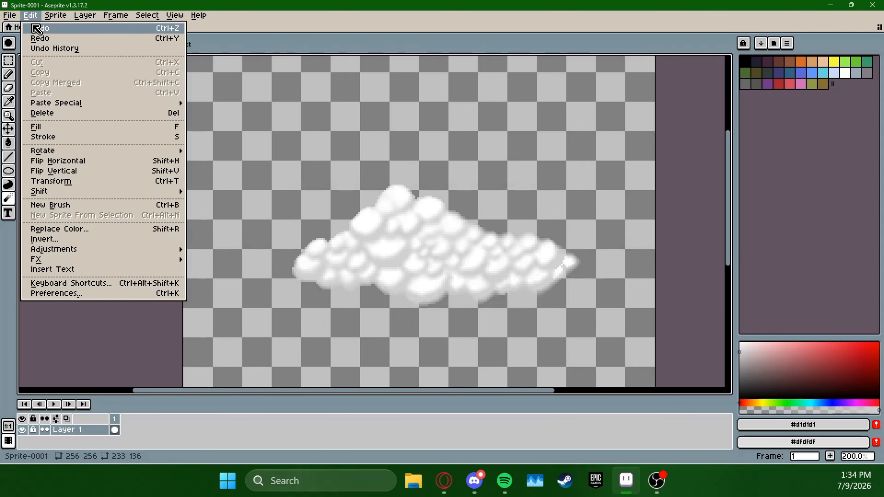
{"action": "left_click", "coordinate": [59, 48]}
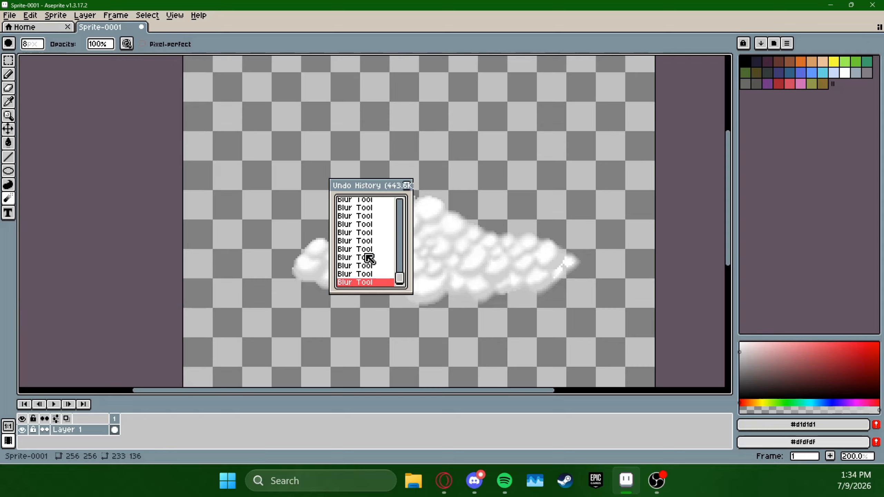
{"action": "left_click_drag", "start_coordinate": [400, 278], "coordinate": [396, 261]}
{"action": "left_click", "coordinate": [373, 204]}
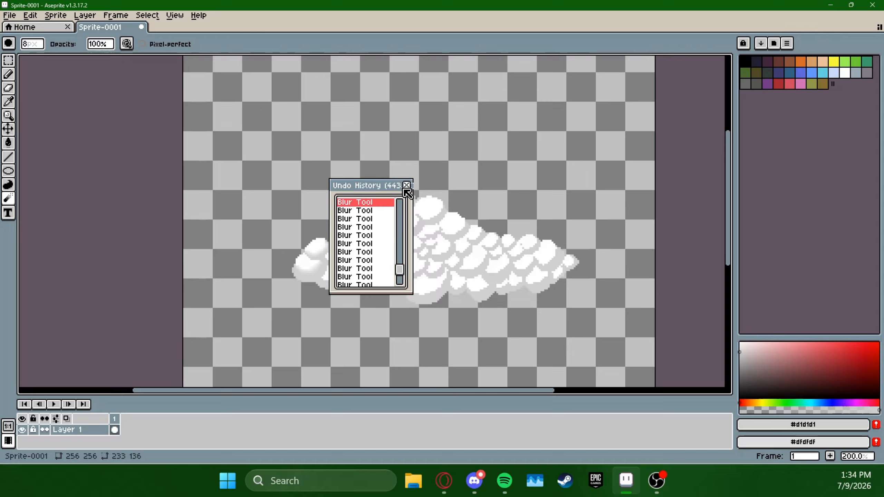
{"action": "left_click", "coordinate": [407, 185]}
{"action": "key", "text": "ctrl+z"}
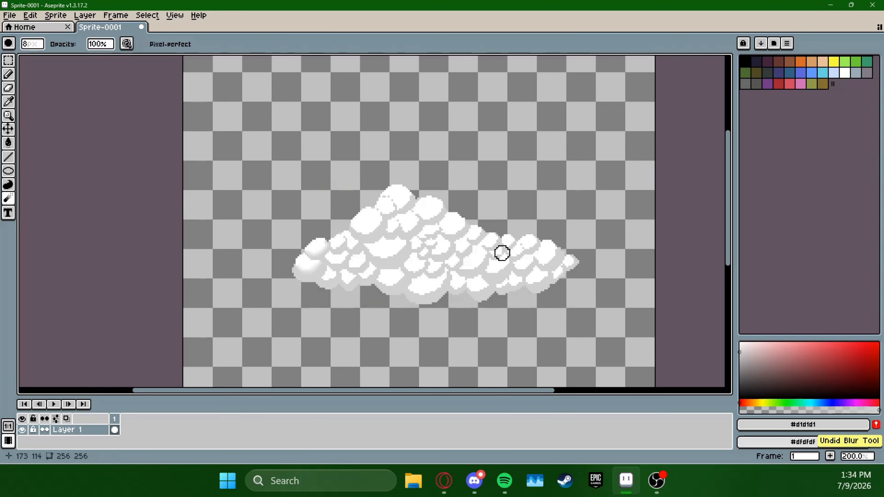
{"action": "key", "text": "ctrl+z"}
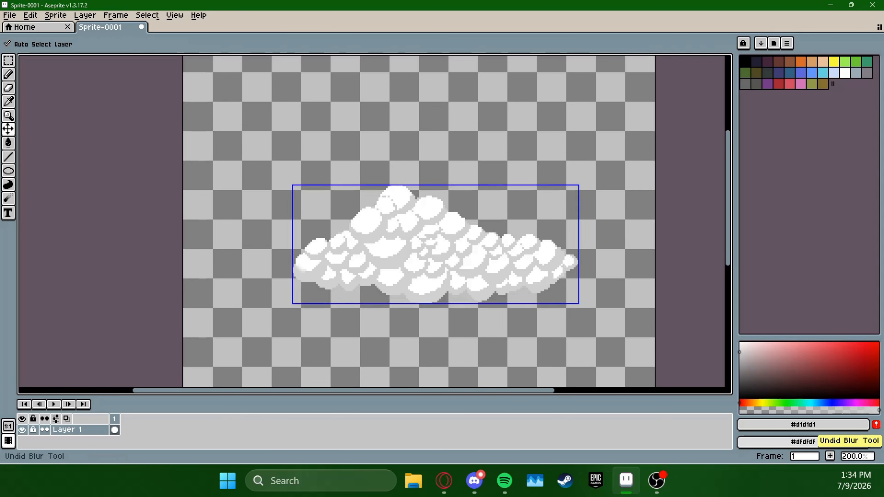
Select the whole cloud with a rectangular marquee, move it up near the canvas's top edge and deselect it
{"action": "left_click_drag", "start_coordinate": [614, 294], "coordinate": [578, 245]}
{"action": "left_click", "coordinate": [14, 64]}
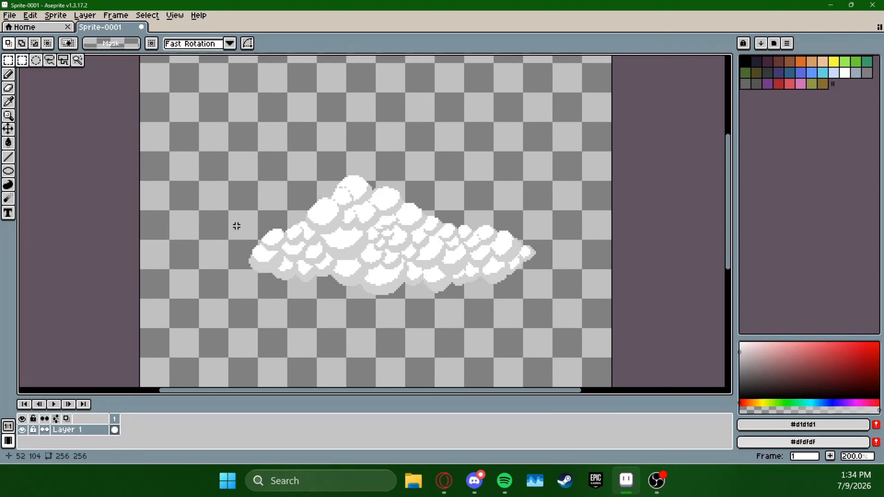
{"action": "left_click_drag", "start_coordinate": [221, 310], "coordinate": [576, 141]}
{"action": "left_click_drag", "start_coordinate": [537, 247], "coordinate": [527, 219]}
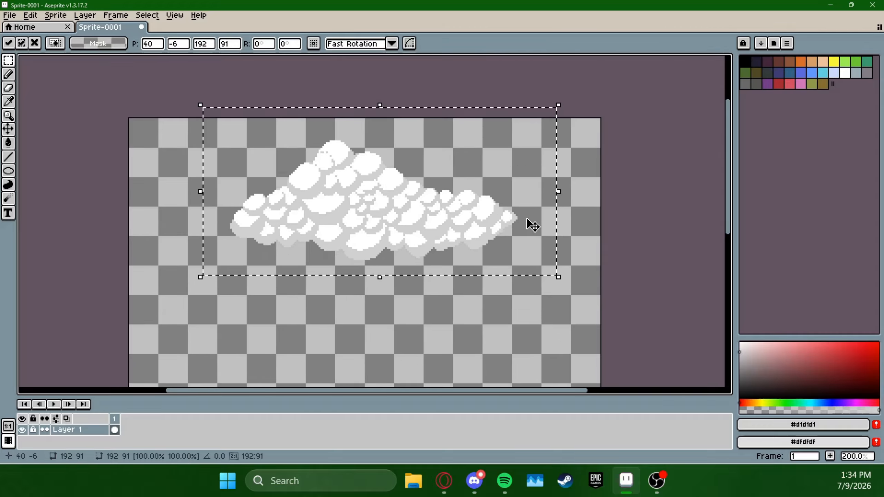
{"action": "left_click_drag", "start_coordinate": [590, 218], "coordinate": [605, 139]}
{"action": "left_click", "coordinate": [568, 233]}
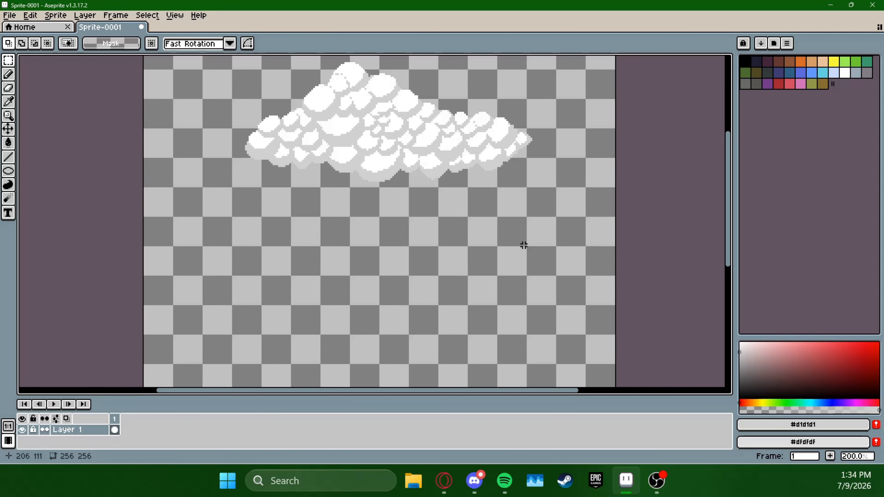
Sample the cloud's white #ffffff and outline a small rounded puff with a 1 px Pencil in the empty area below the cloud
{"action": "key", "text": "i"}
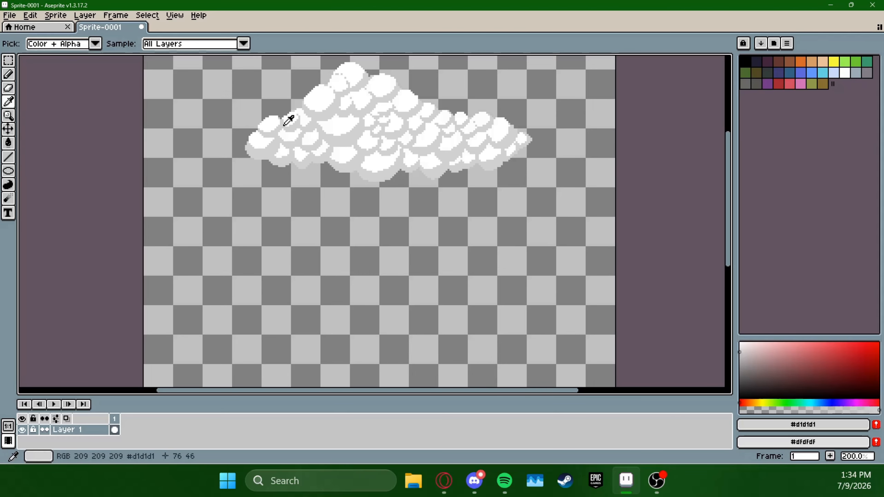
{"action": "left_click", "coordinate": [348, 116]}
{"action": "left_click", "coordinate": [8, 74]}
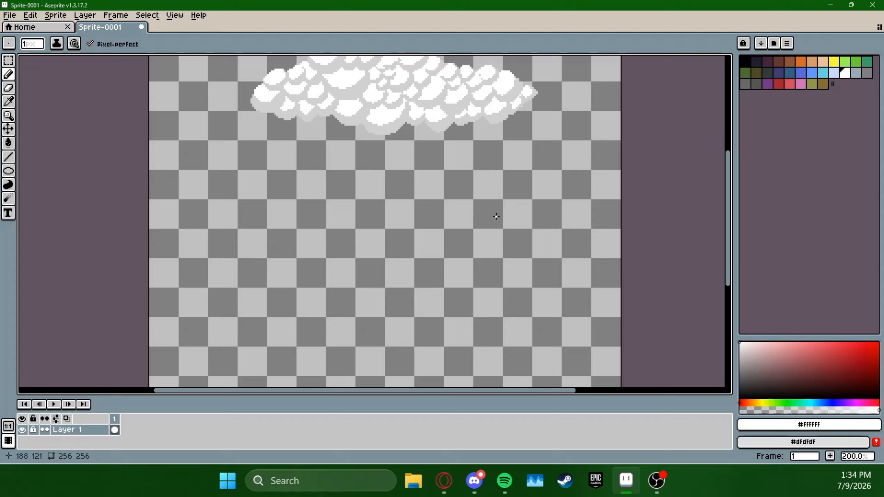
{"action": "scroll", "coordinate": [495, 216], "scroll_direction": "up", "scroll_amount": 2}
{"action": "left_click_drag", "start_coordinate": [510, 194], "coordinate": [595, 200]}
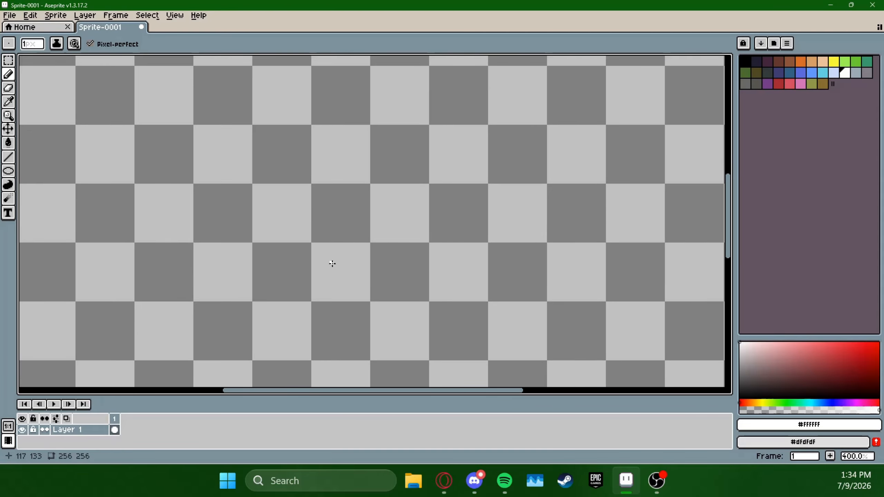
{"action": "mouse_move", "coordinate": [341, 248]}
{"action": "left_mouse_down"}
{"action": "mouse_move", "coordinate": [370, 248]}
{"action": "mouse_move", "coordinate": [329, 229]}
{"action": "left_mouse_up"}
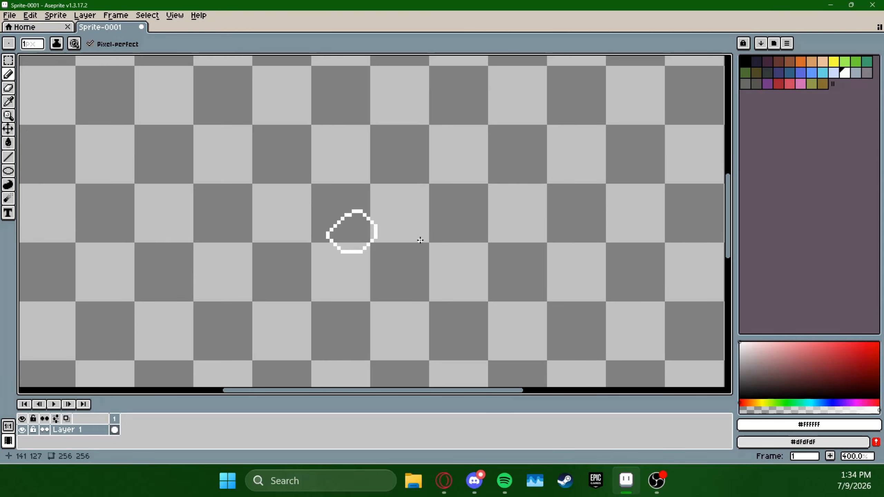
Outline more overlapping white puffs beside and above the first one, stacking them into a small peaked cloud
{"action": "left_click_drag", "start_coordinate": [498, 213], "coordinate": [480, 254]}
{"action": "mouse_move", "coordinate": [357, 282]}
{"action": "left_mouse_down"}
{"action": "mouse_move", "coordinate": [348, 296]}
{"action": "mouse_move", "coordinate": [416, 294]}
{"action": "mouse_move", "coordinate": [435, 288]}
{"action": "mouse_move", "coordinate": [436, 263]}
{"action": "left_mouse_up"}
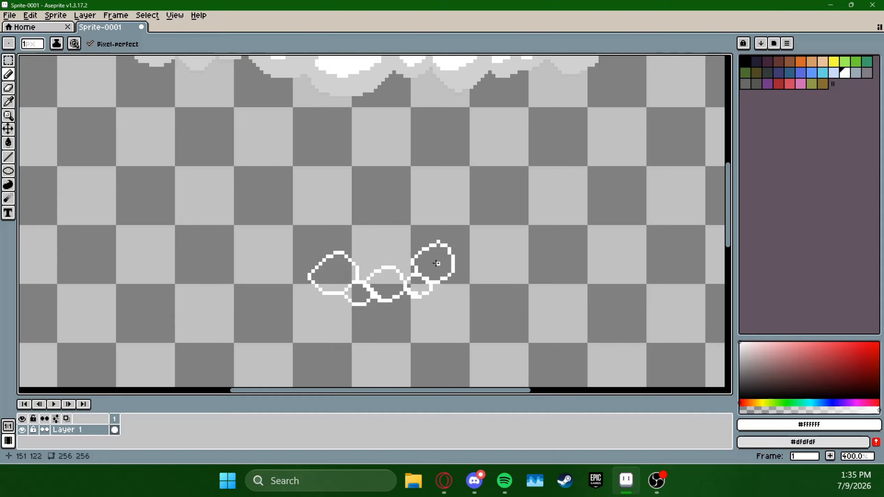
{"action": "mouse_move", "coordinate": [343, 245]}
{"action": "left_mouse_down"}
{"action": "mouse_move", "coordinate": [360, 261]}
{"action": "mouse_move", "coordinate": [379, 252]}
{"action": "mouse_move", "coordinate": [383, 239]}
{"action": "mouse_move", "coordinate": [359, 240]}
{"action": "mouse_move", "coordinate": [392, 230]}
{"action": "mouse_move", "coordinate": [386, 246]}
{"action": "mouse_move", "coordinate": [414, 245]}
{"action": "mouse_move", "coordinate": [391, 243]}
{"action": "mouse_move", "coordinate": [414, 262]}
{"action": "mouse_move", "coordinate": [438, 250]}
{"action": "left_mouse_up"}
{"action": "left_click_drag", "start_coordinate": [384, 233], "coordinate": [389, 218]}
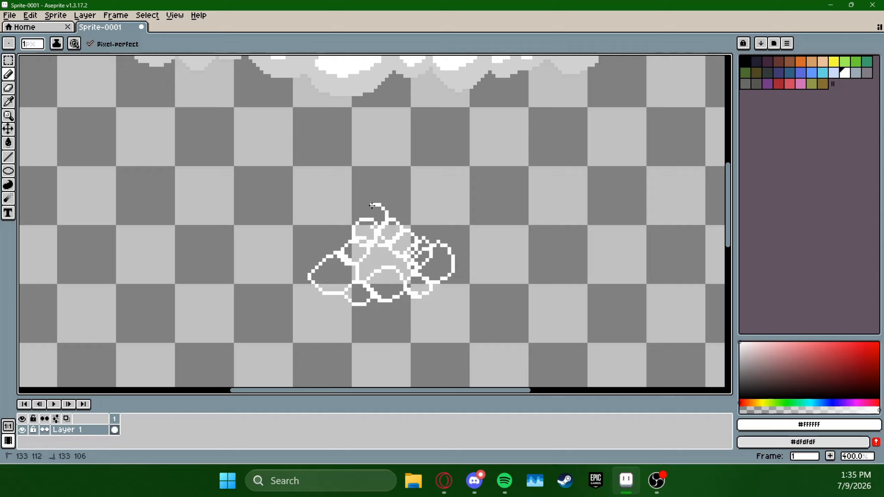
Fill the left, central and upper puffs of the small cloud with white using the Paint Bucket
{"action": "left_click", "coordinate": [8, 142]}
{"action": "left_click", "coordinate": [330, 275]}
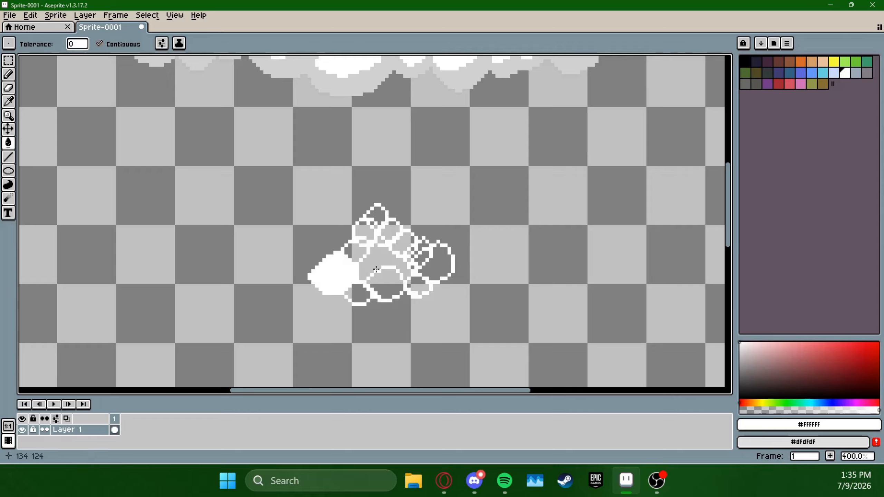
{"action": "left_click", "coordinate": [383, 259]}
{"action": "left_click", "coordinate": [355, 252]}
{"action": "left_click", "coordinate": [373, 234]}
{"action": "left_click", "coordinate": [377, 216]}
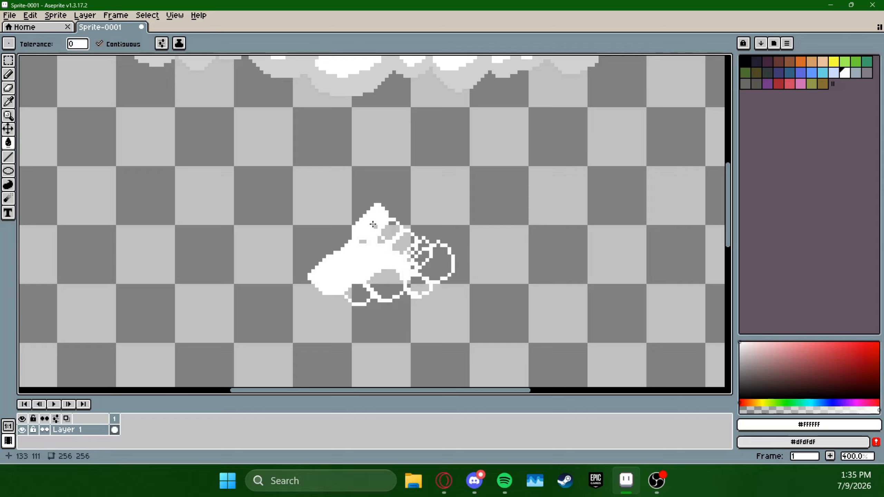
{"action": "left_click", "coordinate": [390, 224]}
{"action": "left_click", "coordinate": [363, 241]}
{"action": "left_click", "coordinate": [400, 244]}
Fill the small cloud's right-hand puffs, leftover gaps and bottom row with white, and return to the Pencil tool
{"action": "left_click", "coordinate": [421, 257]}
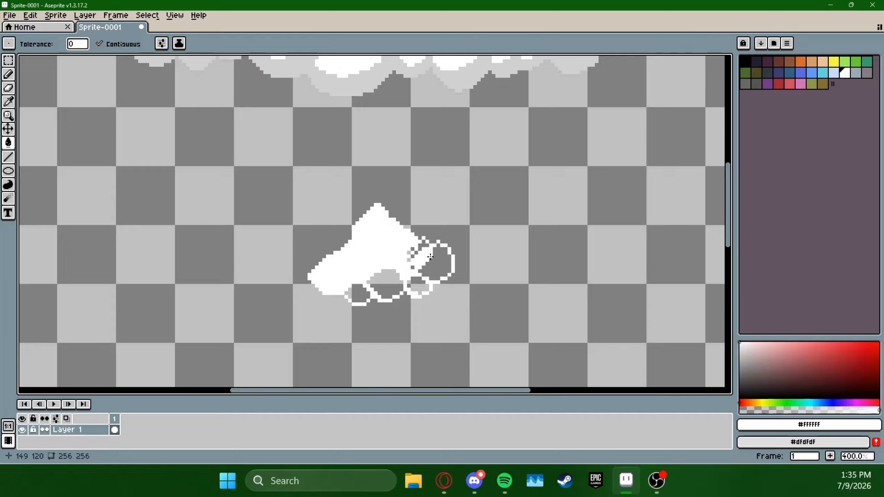
{"action": "left_click", "coordinate": [421, 245]}
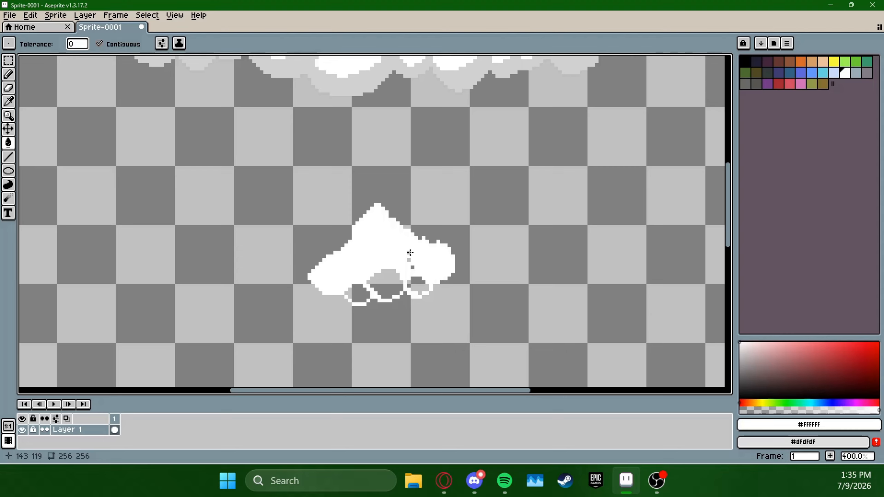
{"action": "left_click", "coordinate": [409, 253]}
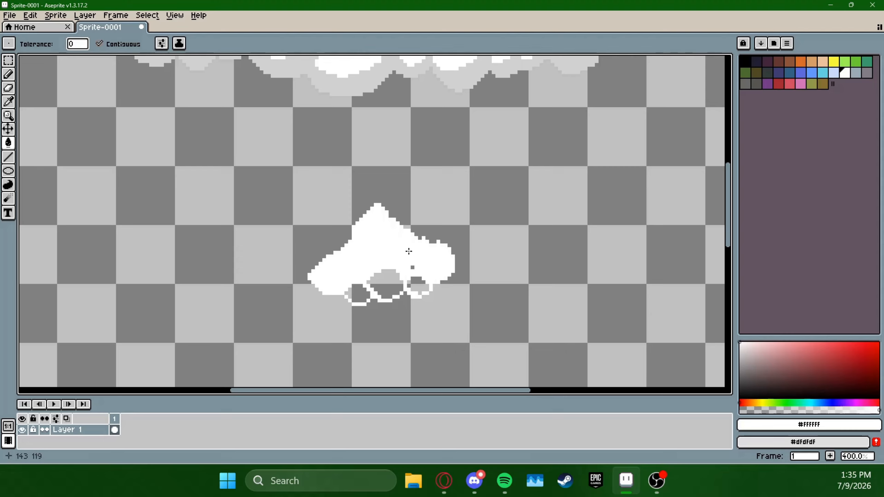
{"action": "left_click", "coordinate": [412, 266]}
{"action": "left_click", "coordinate": [418, 285]}
{"action": "left_click", "coordinate": [384, 283]}
{"action": "left_click", "coordinate": [360, 293]}
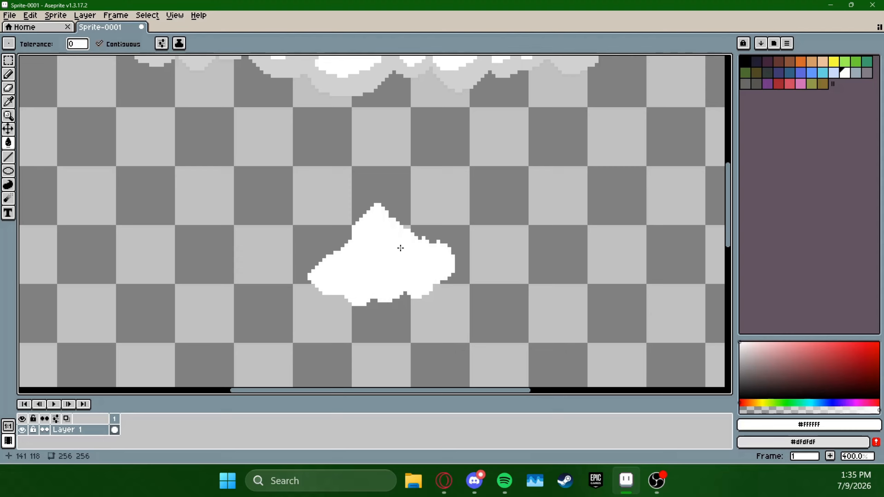
{"action": "key", "text": "b"}
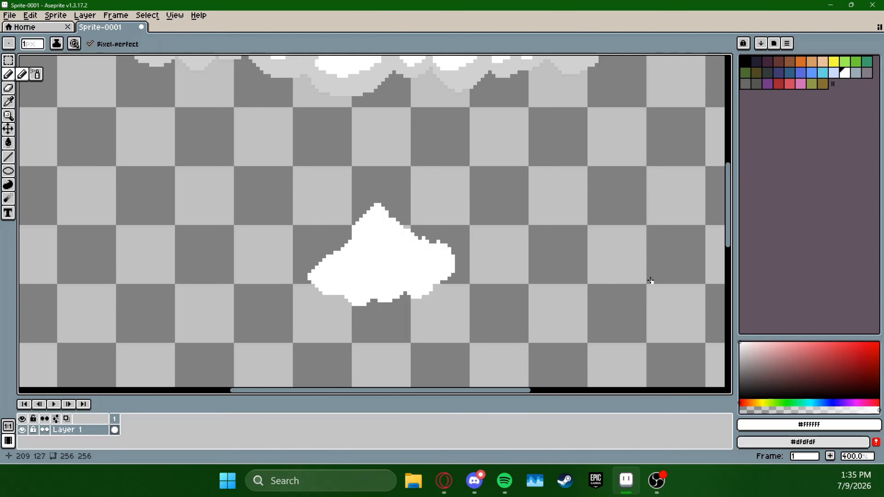
Sample the light grey #d1d1d1 from the large cloud's shading and try a 1 px Pencil stroke on the small cloud's right-hand puff
{"action": "left_click", "coordinate": [8, 102]}
{"action": "left_click", "coordinate": [361, 83]}
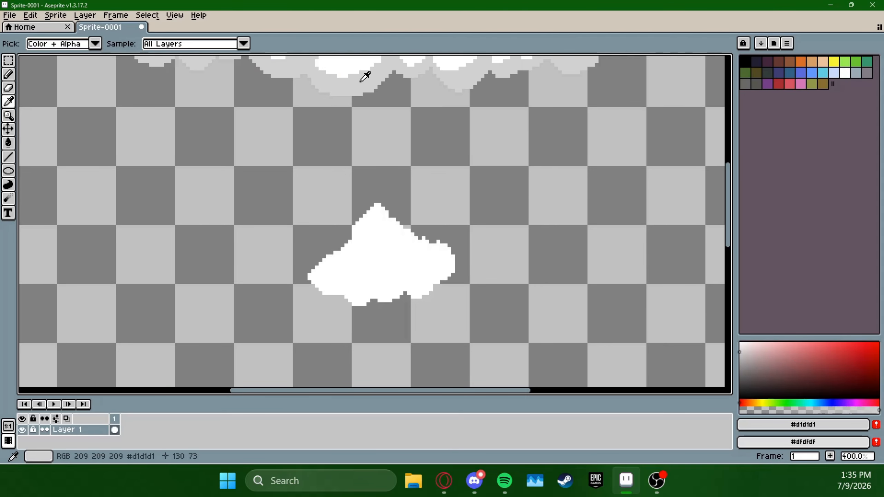
{"action": "left_click", "coordinate": [7, 75]}
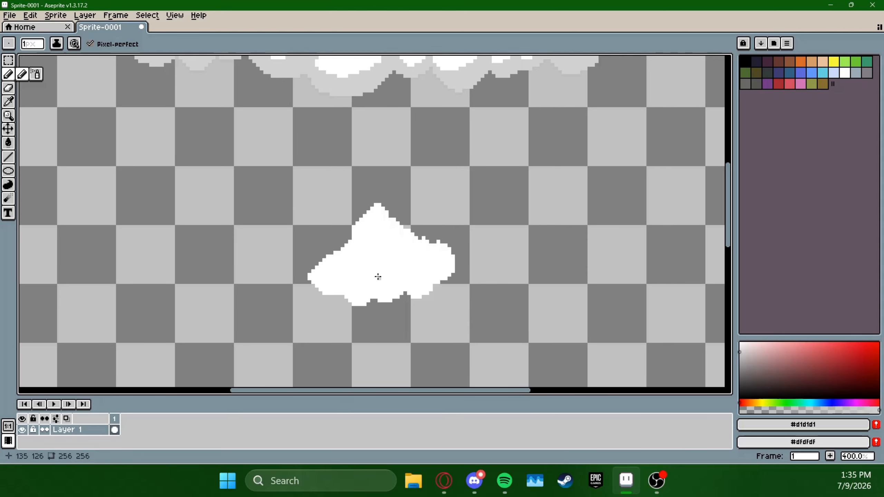
{"action": "mouse_move", "coordinate": [432, 267]}
{"action": "left_mouse_down"}
{"action": "mouse_move", "coordinate": [428, 281]}
{"action": "mouse_move", "coordinate": [433, 275]}
{"action": "left_mouse_up"}
Undo the trial stroke and the small cloud's white fills back to bare puff outlines, redoing the peak puff's outline
{"action": "key", "text": "ctrl+z"}
{"action": "key", "text": "ctrl+z"}
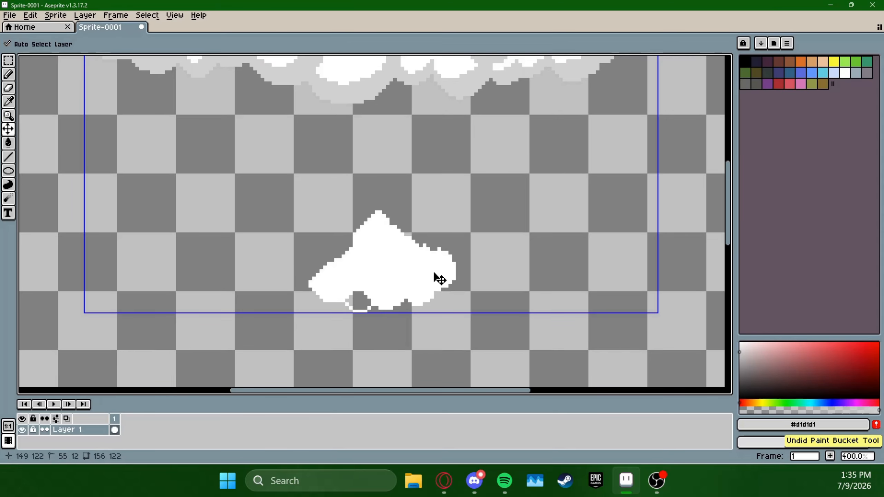
{"action": "key", "text": "ctrl+z"}
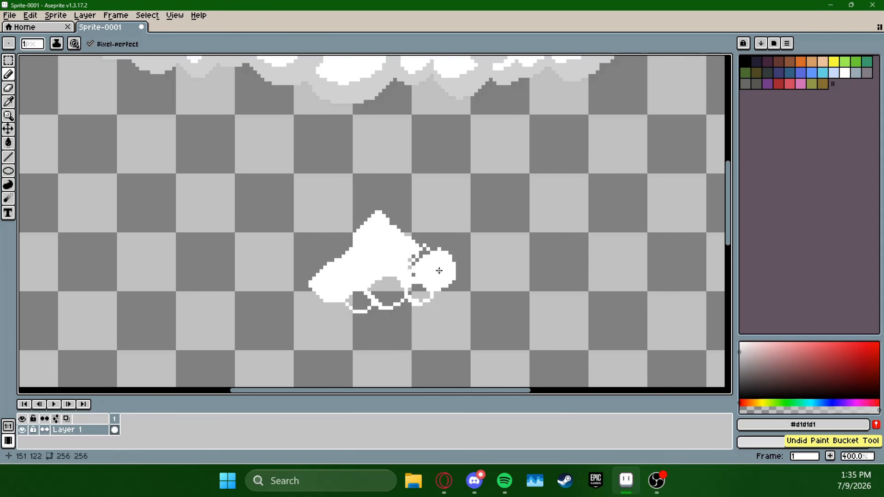
{"action": "key", "text": "ctrl+z"}
{"action": "key", "text": "ctrl+z"}
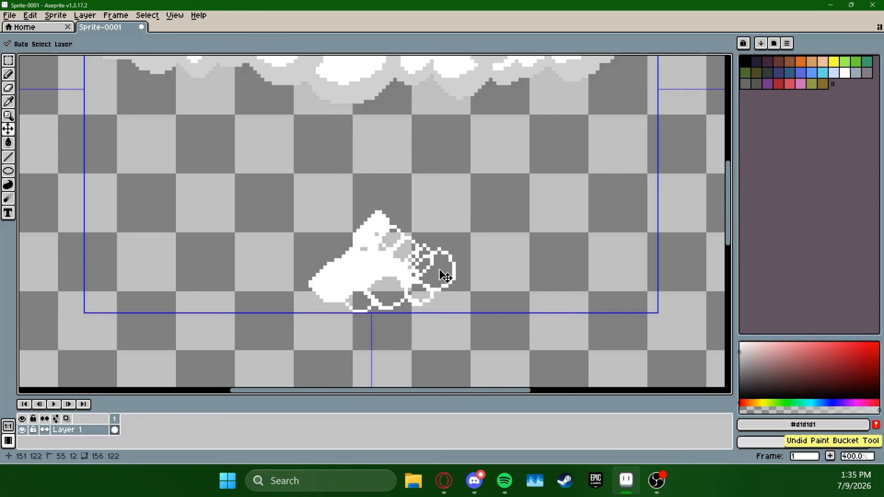
{"action": "key", "text": "ctrl+z"}
{"action": "key", "text": "ctrl+z"}
{"action": "key", "text": "ctrl+z"}
{"action": "key", "text": "ctrl+z"}
{"action": "key", "text": "ctrl+z"}
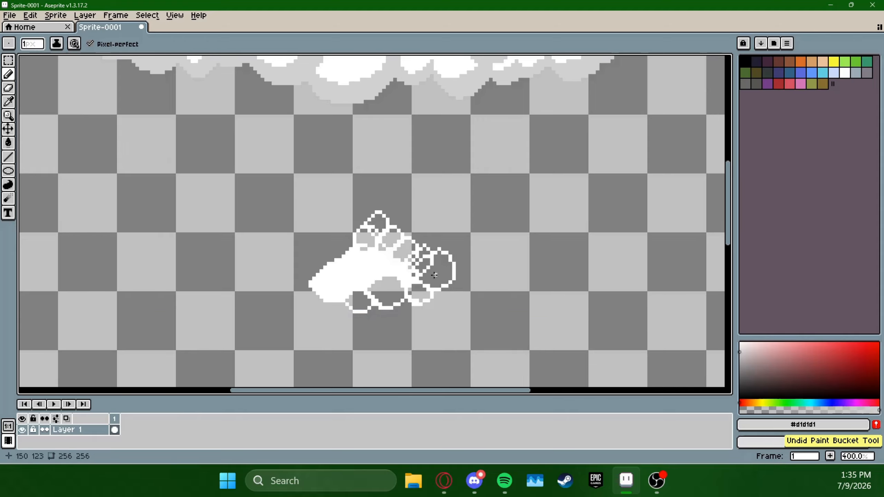
{"action": "key", "text": "ctrl+z"}
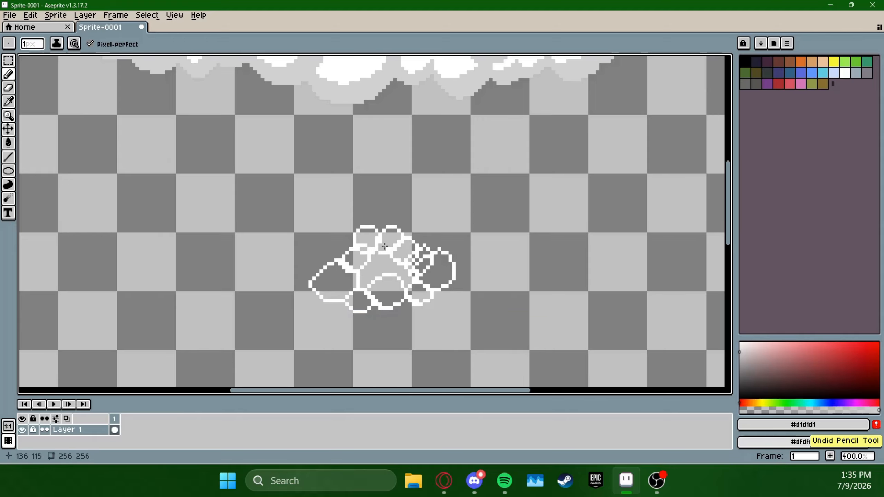
{"action": "left_click", "coordinate": [30, 15]}
{"action": "left_click", "coordinate": [46, 36]}
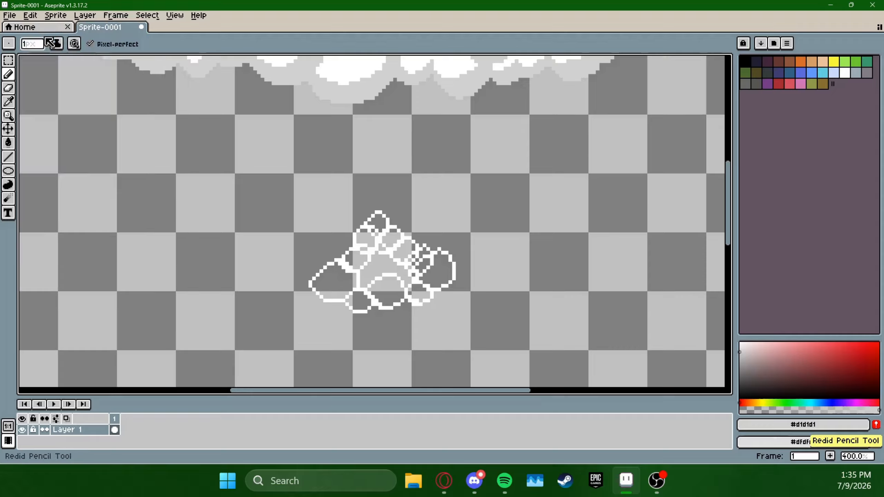
Draw light grey #d1d1d1 crescents along the lower edges of the small cloud's two bottom puffs at the left and centre
{"action": "left_click_drag", "start_coordinate": [438, 275], "coordinate": [450, 248]}
{"action": "scroll", "coordinate": [420, 277], "scroll_direction": "up", "scroll_amount": 1}
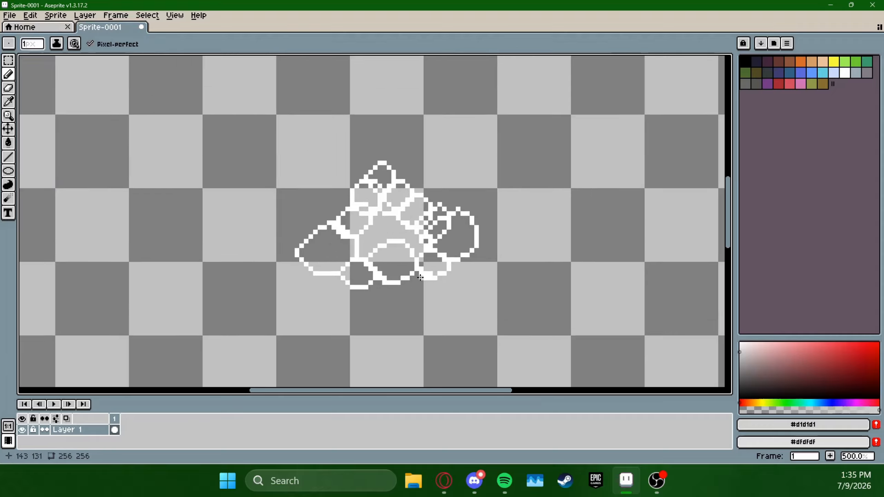
{"action": "scroll", "coordinate": [420, 277], "scroll_direction": "up", "scroll_amount": 1}
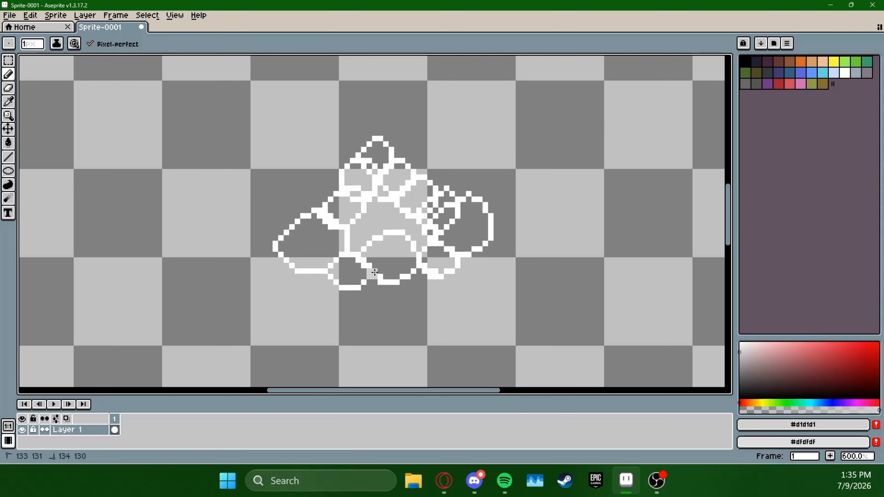
{"action": "left_click", "coordinate": [370, 274]}
{"action": "left_click", "coordinate": [374, 271]}
{"action": "left_click_drag", "start_coordinate": [374, 272], "coordinate": [381, 272]}
{"action": "mouse_move", "coordinate": [387, 273]}
{"action": "left_mouse_down"}
{"action": "mouse_move", "coordinate": [414, 246]}
{"action": "mouse_move", "coordinate": [416, 262]}
{"action": "mouse_move", "coordinate": [394, 280]}
{"action": "mouse_move", "coordinate": [333, 286]}
{"action": "mouse_move", "coordinate": [328, 271]}
{"action": "mouse_move", "coordinate": [358, 285]}
{"action": "left_mouse_up"}
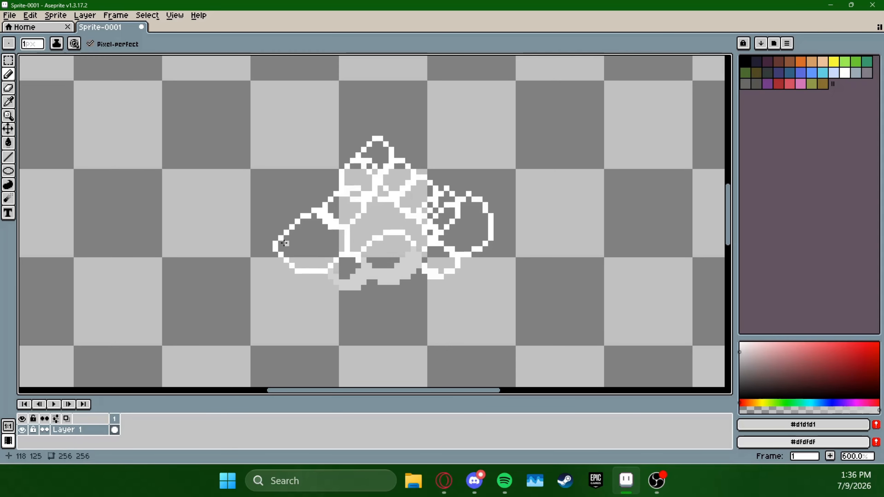
Shade the undersides of the small cloud's large left puff, central puff and small upper-left puff with light grey
{"action": "mouse_move", "coordinate": [276, 245]}
{"action": "left_mouse_down"}
{"action": "mouse_move", "coordinate": [311, 262]}
{"action": "mouse_move", "coordinate": [339, 240]}
{"action": "left_mouse_up"}
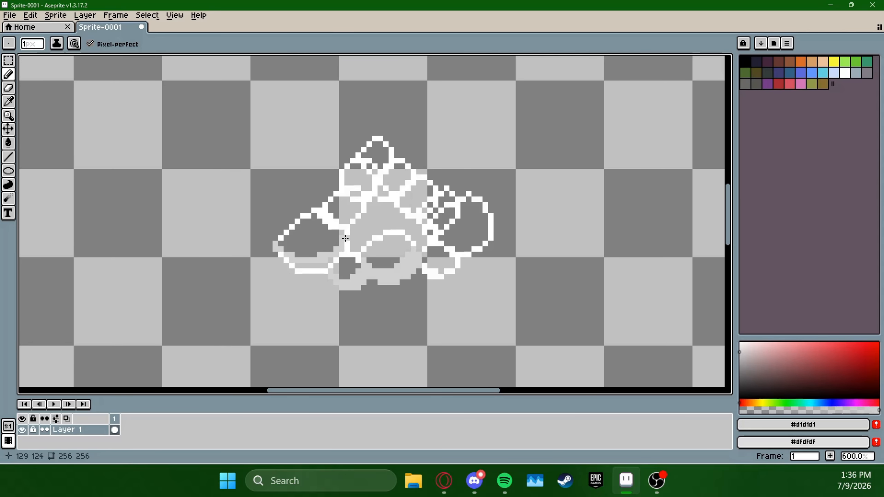
{"action": "mouse_move", "coordinate": [279, 255]}
{"action": "left_mouse_down"}
{"action": "mouse_move", "coordinate": [296, 267]}
{"action": "mouse_move", "coordinate": [325, 270]}
{"action": "left_mouse_up"}
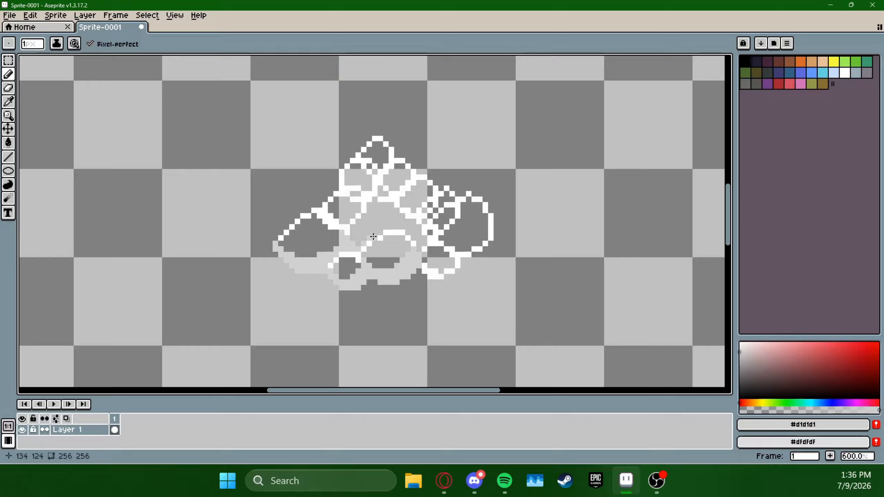
{"action": "left_click_drag", "start_coordinate": [402, 227], "coordinate": [418, 222]}
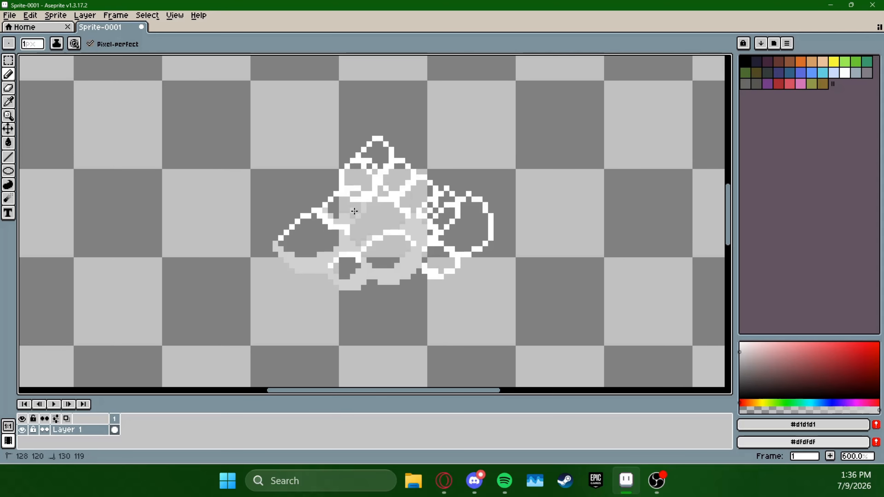
{"action": "left_click", "coordinate": [325, 205]}
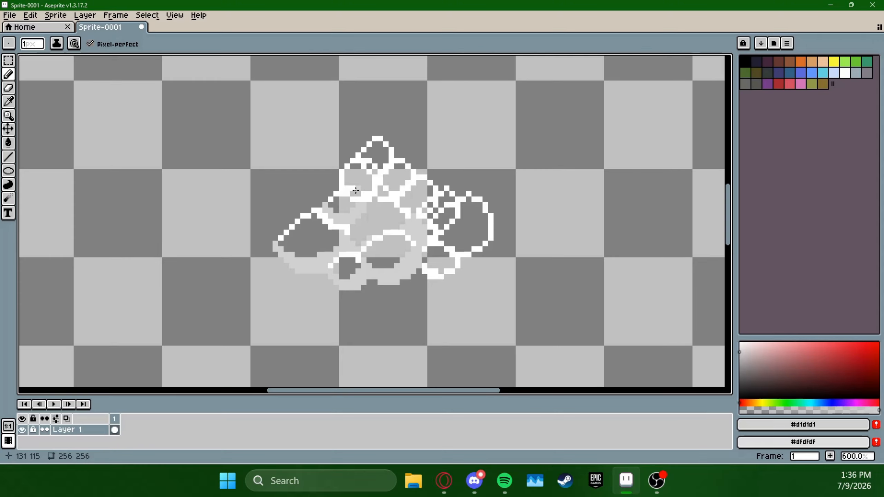
Add light grey crescent shading beneath the small cloud's upper-left puff and its peak puff
{"action": "left_click_drag", "start_coordinate": [352, 194], "coordinate": [374, 183]}
{"action": "left_click", "coordinate": [369, 199]}
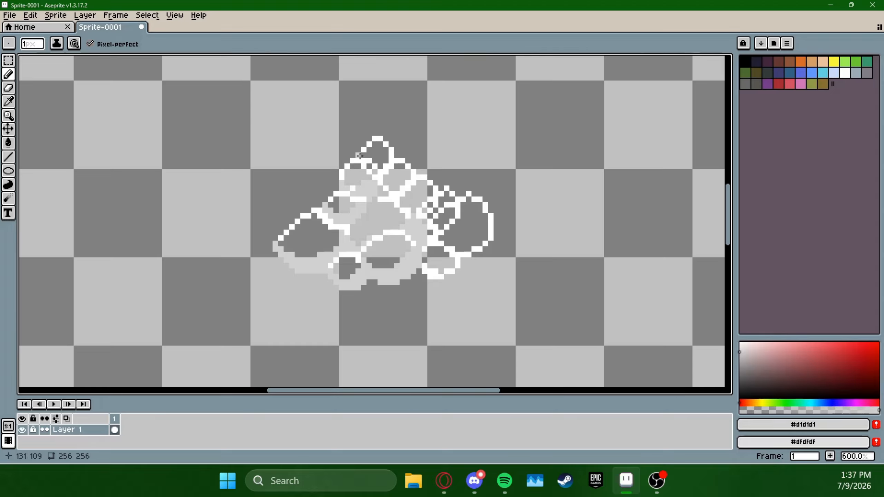
{"action": "left_click_drag", "start_coordinate": [379, 161], "coordinate": [375, 166]}
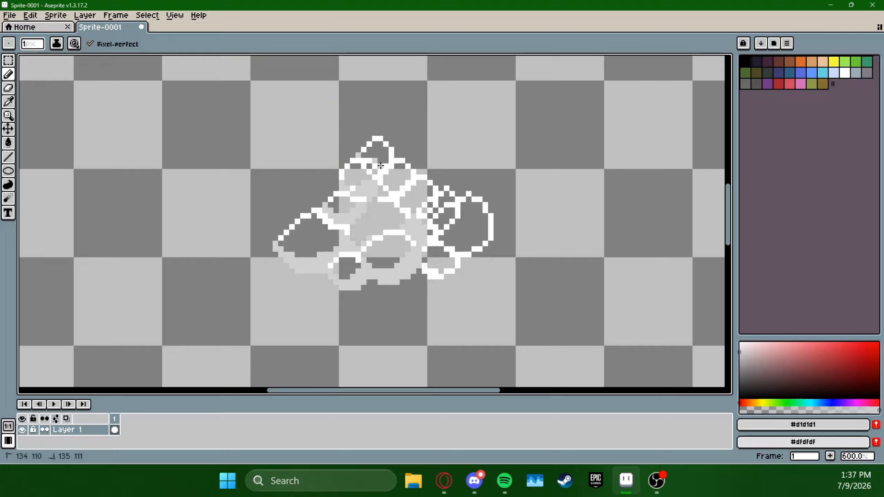
{"action": "left_click", "coordinate": [386, 161]}
{"action": "left_click", "coordinate": [390, 157]}
{"action": "left_click", "coordinate": [391, 150]}
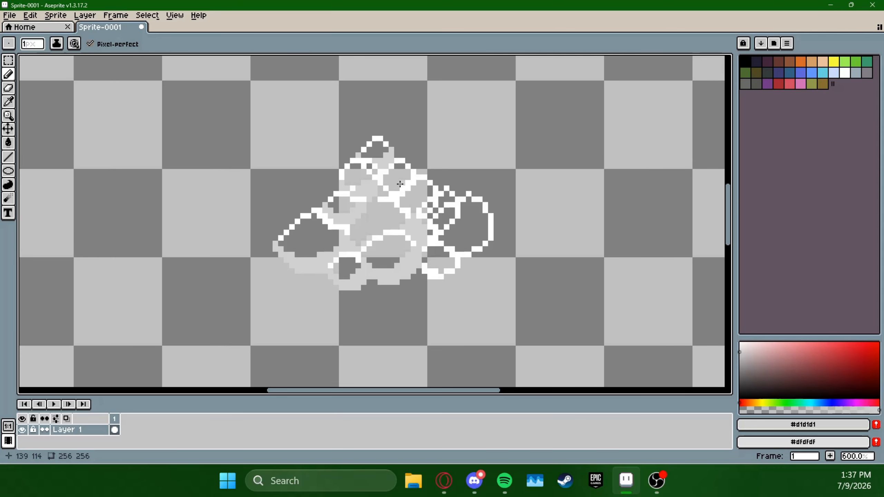
Shade the lower edges of the small cloud's upper-right, far-right, bottom-right and in-between puffs with light grey
{"action": "left_click_drag", "start_coordinate": [388, 181], "coordinate": [396, 188]}
{"action": "left_click", "coordinate": [392, 182]}
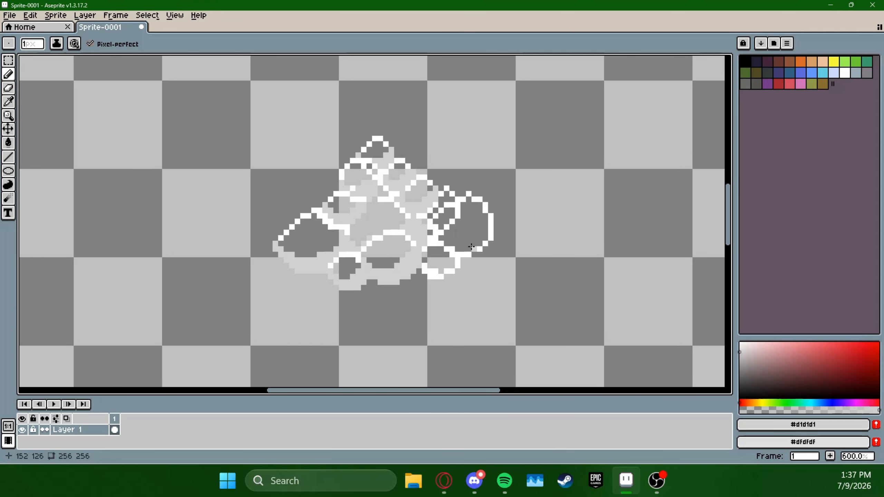
{"action": "mouse_move", "coordinate": [441, 239]}
{"action": "left_mouse_down"}
{"action": "mouse_move", "coordinate": [463, 241]}
{"action": "mouse_move", "coordinate": [489, 219]}
{"action": "mouse_move", "coordinate": [478, 248]}
{"action": "mouse_move", "coordinate": [482, 235]}
{"action": "mouse_move", "coordinate": [446, 238]}
{"action": "left_mouse_up"}
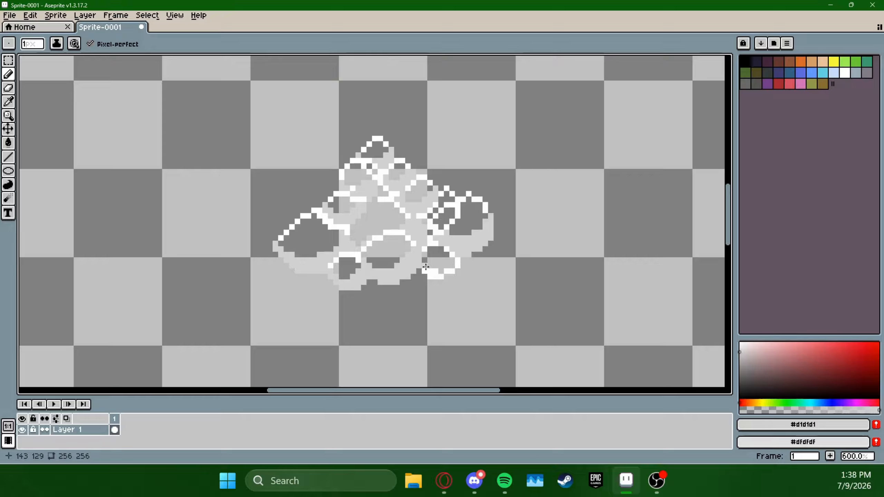
{"action": "mouse_move", "coordinate": [425, 267]}
{"action": "left_mouse_down"}
{"action": "mouse_move", "coordinate": [433, 274]}
{"action": "mouse_move", "coordinate": [477, 252]}
{"action": "left_mouse_up"}
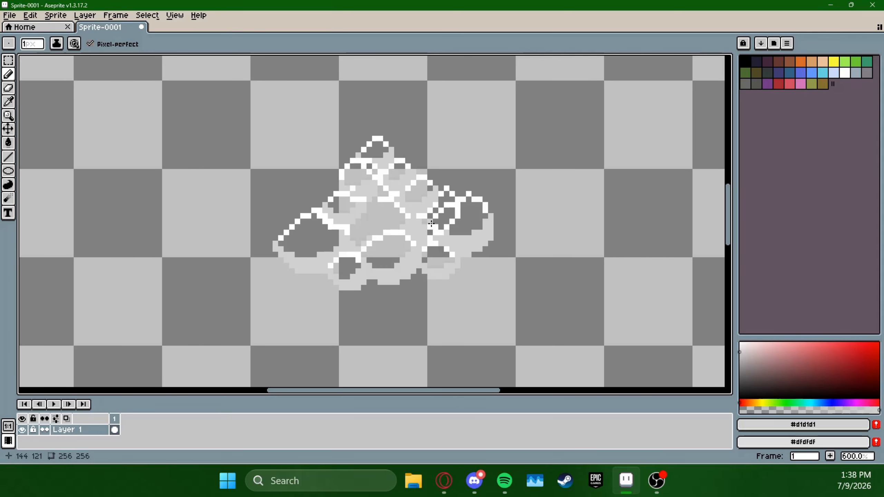
{"action": "mouse_move", "coordinate": [430, 224]}
{"action": "left_mouse_down"}
{"action": "mouse_move", "coordinate": [452, 220]}
{"action": "mouse_move", "coordinate": [458, 206]}
{"action": "mouse_move", "coordinate": [427, 218]}
{"action": "left_mouse_up"}
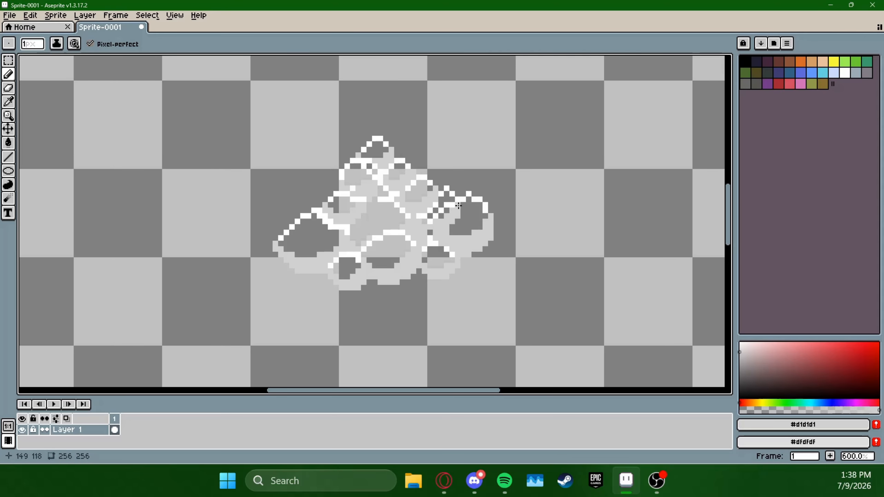
{"action": "left_click", "coordinate": [8, 143]}
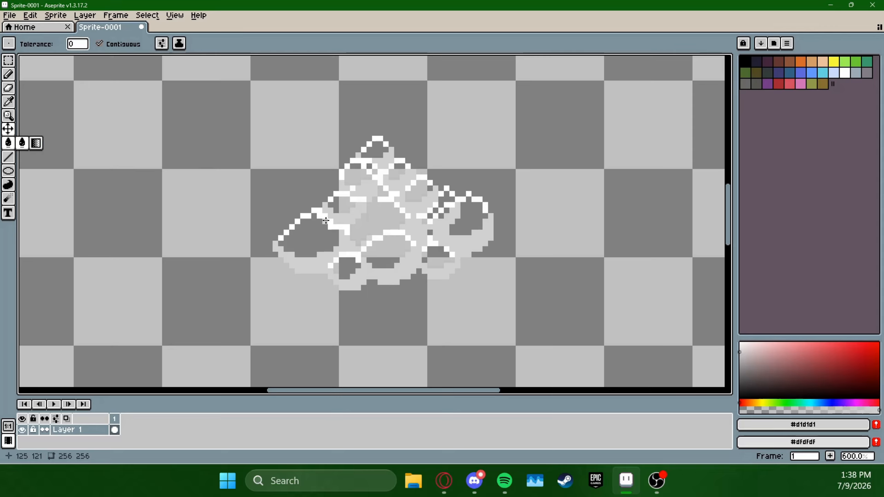
{"action": "left_click", "coordinate": [31, 16]}
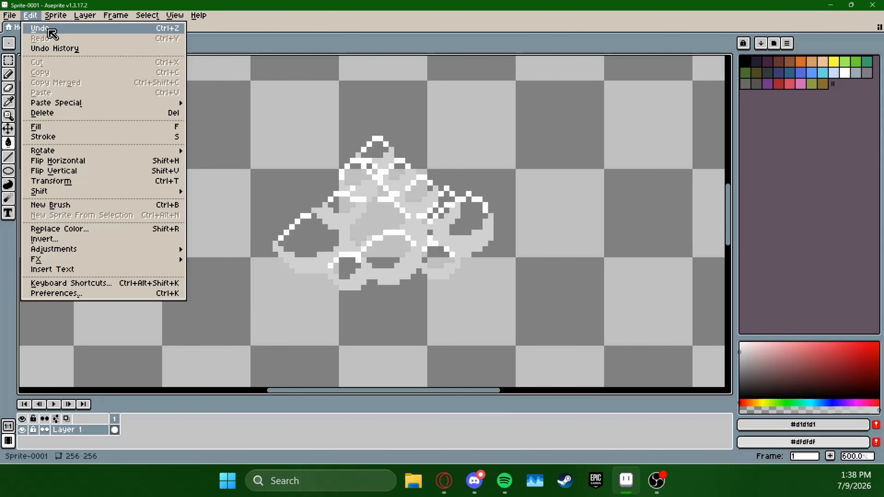
{"action": "left_click", "coordinate": [48, 29]}
Sample the outline's white #ffffff and fill the small cloud's left, central, upper-left and peak puffs with the Paint Bucket
{"action": "left_click", "coordinate": [8, 102]}
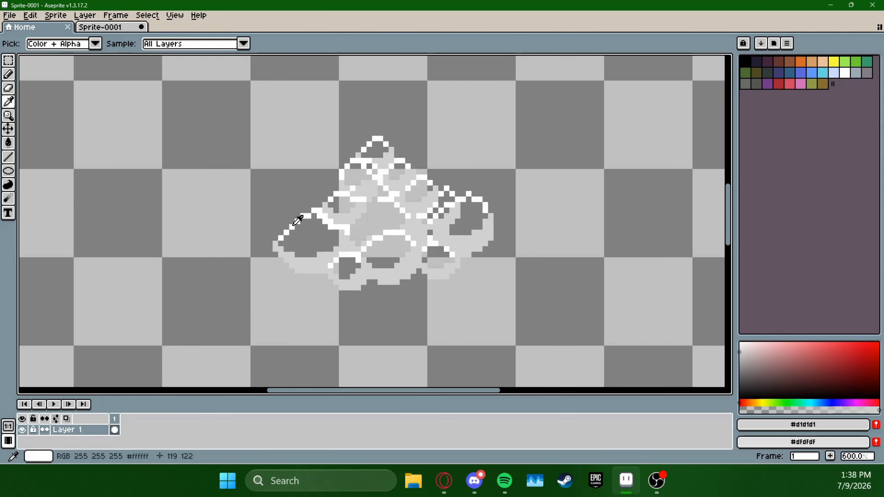
{"action": "left_click", "coordinate": [303, 213]}
{"action": "left_click", "coordinate": [8, 142]}
{"action": "left_click", "coordinate": [303, 232]}
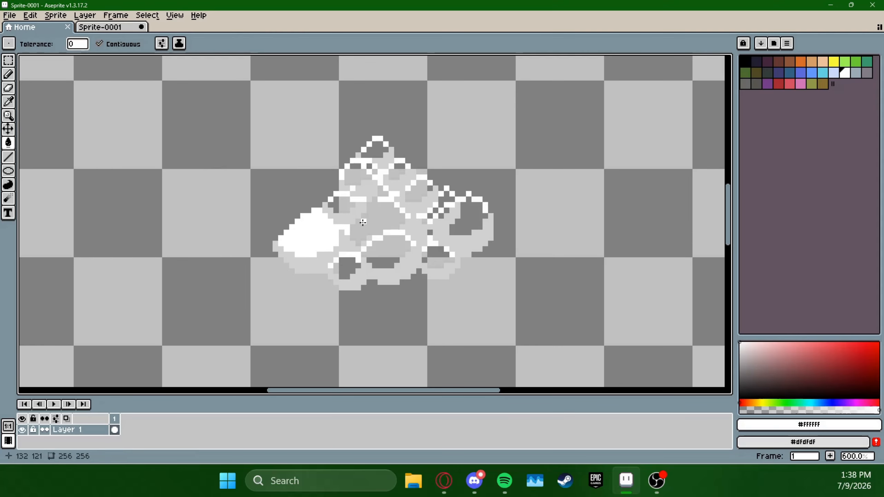
{"action": "left_click", "coordinate": [376, 217]}
{"action": "left_click", "coordinate": [341, 206]}
{"action": "left_click", "coordinate": [367, 187]}
{"action": "left_click", "coordinate": [359, 163]}
{"action": "left_click", "coordinate": [379, 153]}
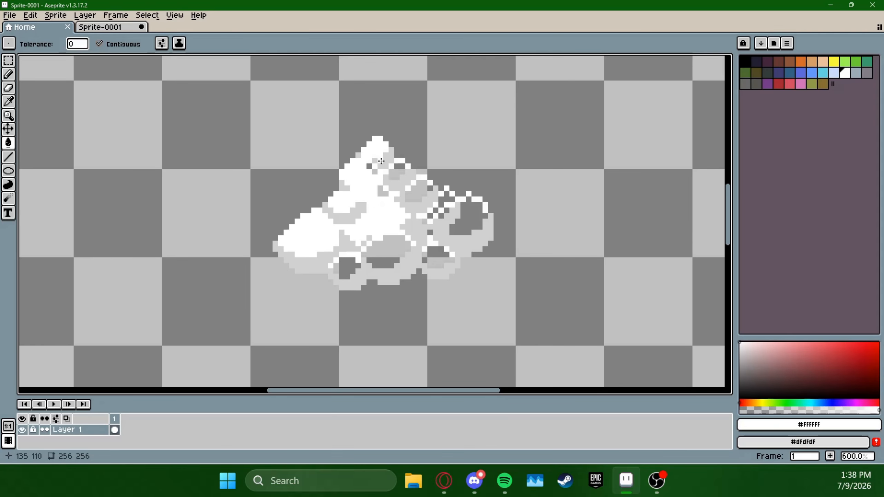
Fill the gap below the peak and the puffs down the small cloud's right slope with white
{"action": "left_click", "coordinate": [374, 171]}
{"action": "left_click", "coordinate": [401, 173]}
{"action": "left_click", "coordinate": [418, 188]}
{"action": "left_click", "coordinate": [385, 190]}
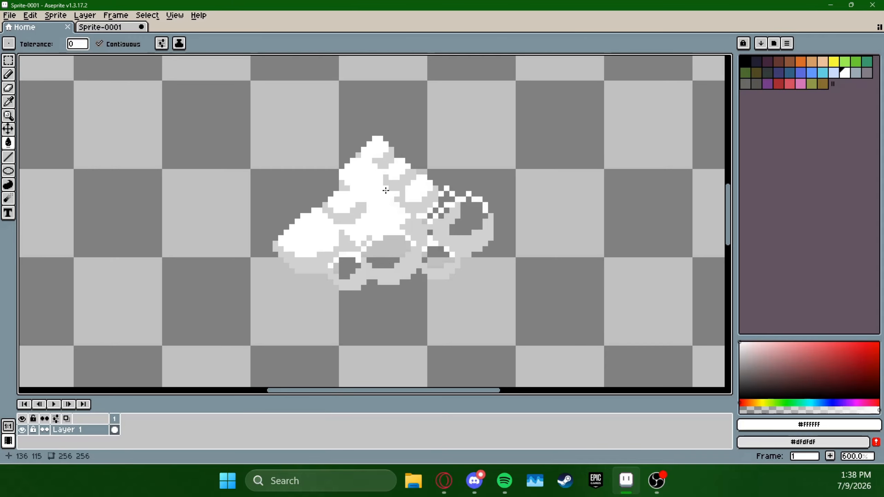
{"action": "left_click", "coordinate": [446, 199]}
{"action": "left_click", "coordinate": [435, 210]}
{"action": "left_click", "coordinate": [467, 217]}
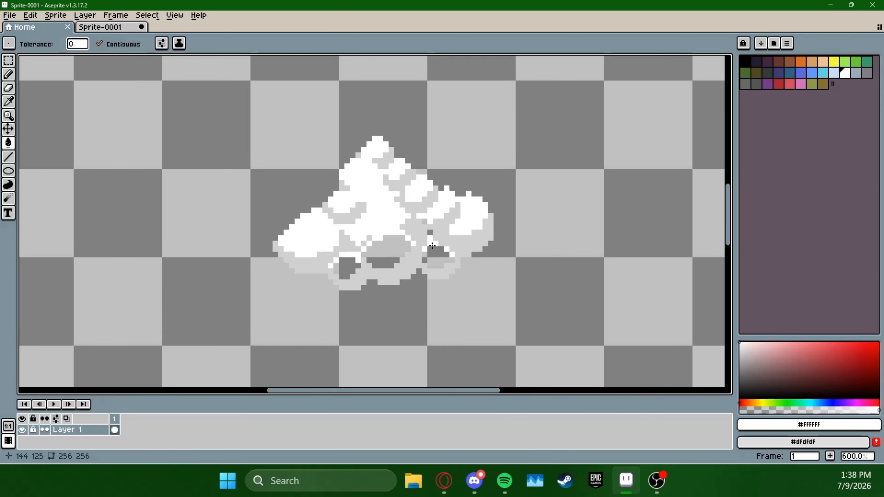
Fill the small remaining gap and the small cloud's bottom row of puffs with white
{"action": "left_click", "coordinate": [430, 233]}
{"action": "left_click", "coordinate": [438, 252]}
{"action": "left_click", "coordinate": [383, 252]}
{"action": "left_click", "coordinate": [346, 267]}
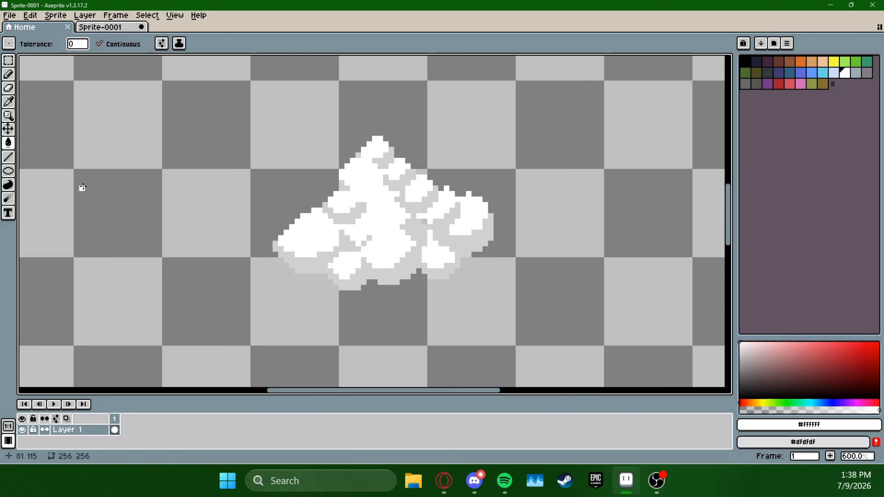
Sample the light grey #d1d1d1 again and draw Pencil crescents that divide the small cloud's large white centre into separate puffs
{"action": "left_click", "coordinate": [9, 101]}
{"action": "left_click", "coordinate": [365, 199]}
{"action": "key", "text": "b"}
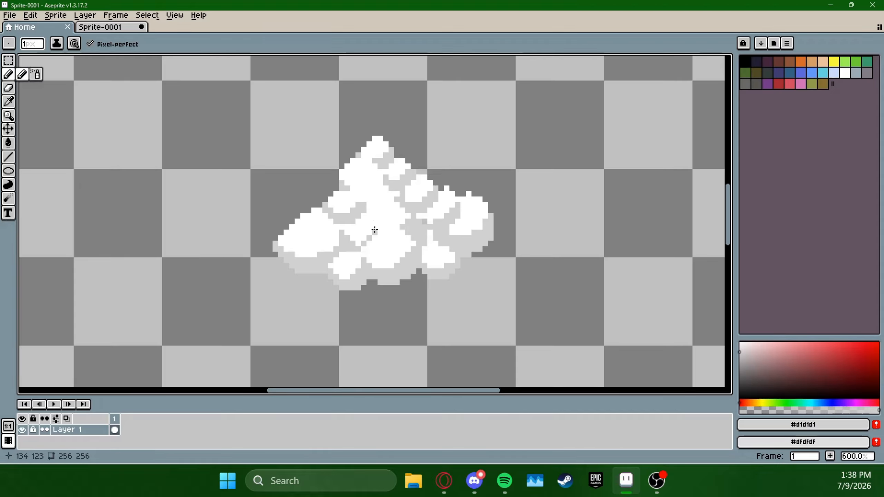
{"action": "mouse_move", "coordinate": [360, 222]}
{"action": "left_mouse_down"}
{"action": "mouse_move", "coordinate": [373, 230]}
{"action": "mouse_move", "coordinate": [398, 220]}
{"action": "left_mouse_up"}
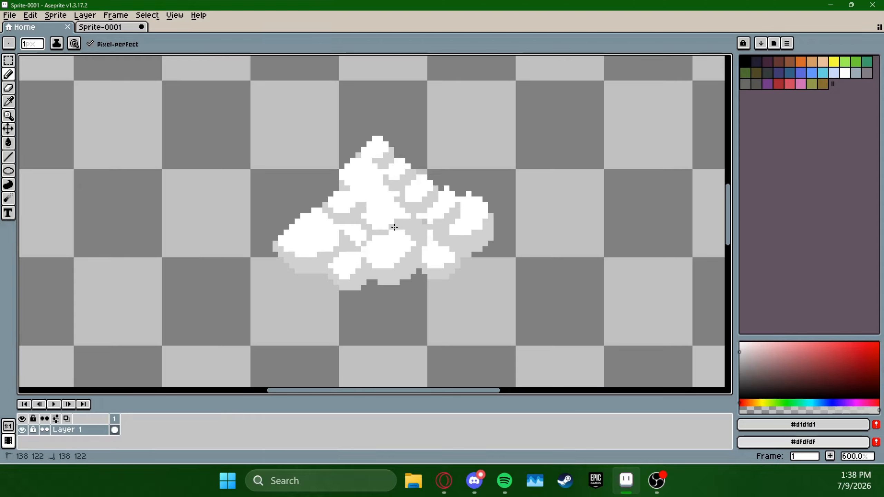
{"action": "mouse_move", "coordinate": [347, 193]}
{"action": "left_mouse_down"}
{"action": "mouse_move", "coordinate": [368, 199]}
{"action": "mouse_move", "coordinate": [382, 189]}
{"action": "left_mouse_up"}
{"action": "left_click", "coordinate": [451, 182]}
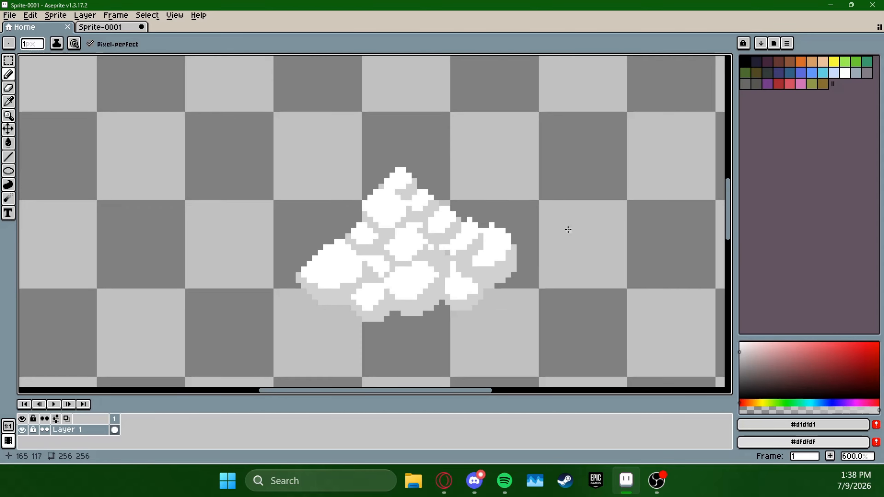
Select the whole small cloud with a rectangular marquee about 75 by 48 px
{"action": "scroll", "coordinate": [562, 223], "scroll_direction": "down", "scroll_amount": 4}
{"action": "left_click_drag", "start_coordinate": [584, 220], "coordinate": [535, 244]}
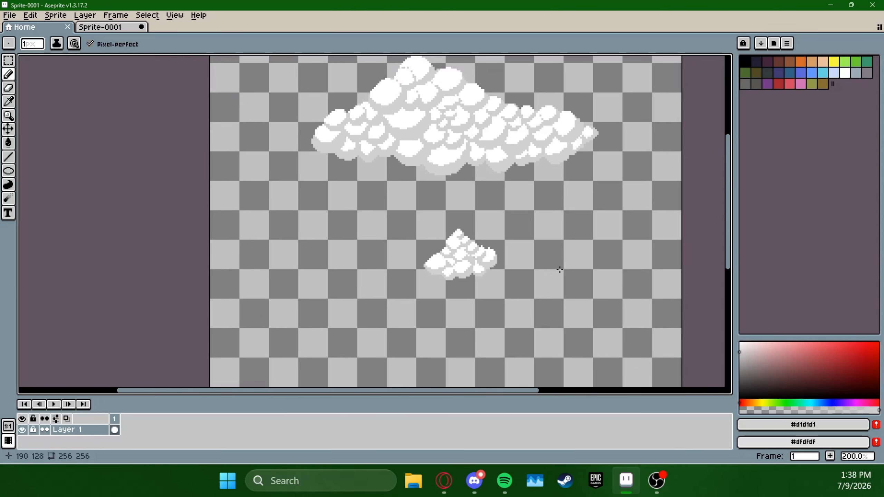
{"action": "key", "text": "m"}
{"action": "left_click_drag", "start_coordinate": [390, 306], "coordinate": [532, 214]}
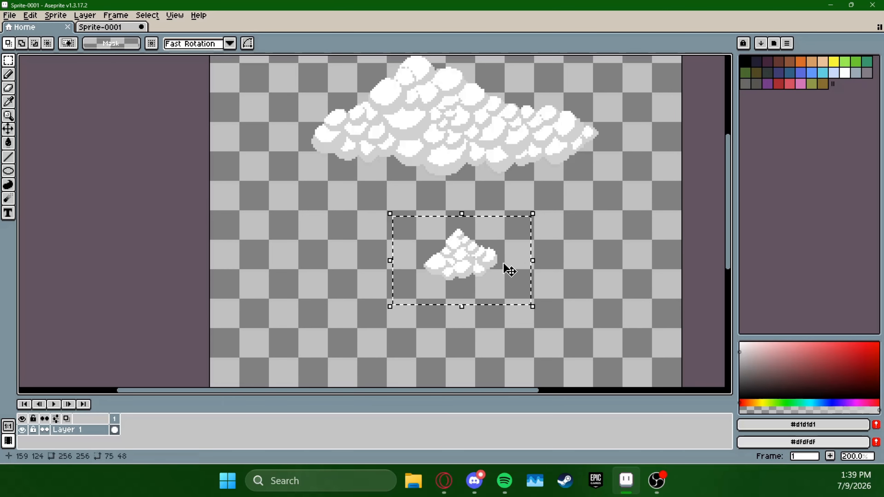
Move the selected small cloud up and left to beneath the large cloud's left end, and deselect it
{"action": "left_click_drag", "start_coordinate": [489, 267], "coordinate": [357, 213]}
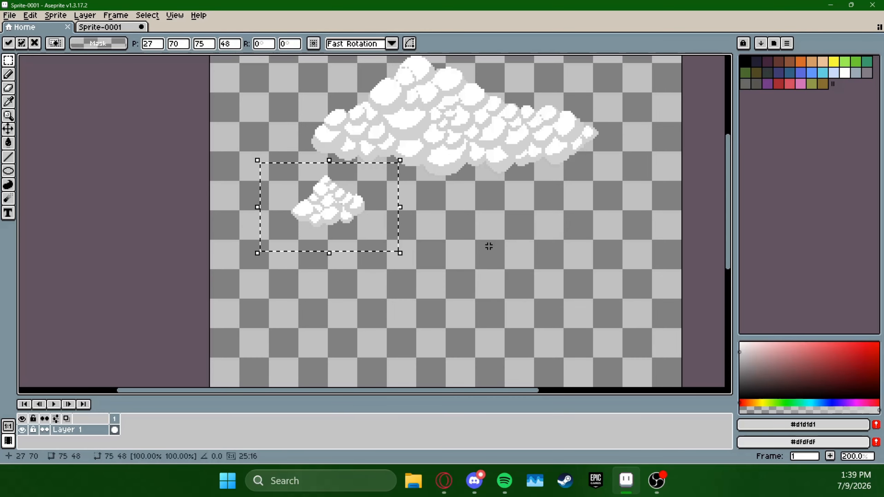
{"action": "left_click", "coordinate": [507, 197]}
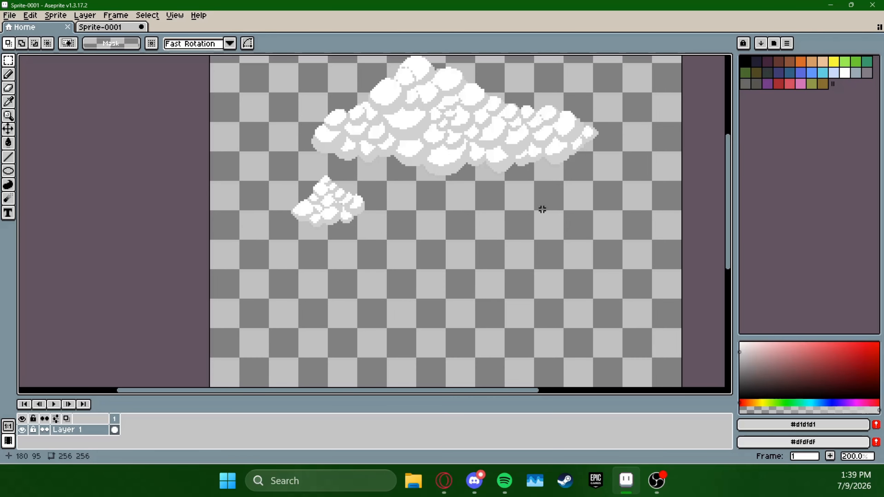
Select both clouds with a rectangular marquee about 205 by 112 px and move them down to about X 19, Y 44
{"action": "key", "text": "space"}
{"action": "left_click_drag", "start_coordinate": [556, 192], "coordinate": [542, 208]}
{"action": "key", "text": "space"}
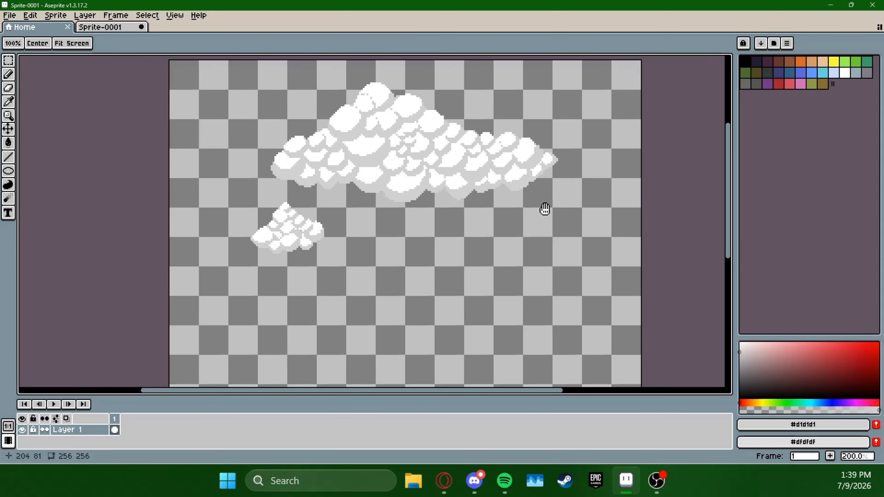
{"action": "left_click_drag", "start_coordinate": [217, 279], "coordinate": [595, 73]}
{"action": "left_click_drag", "start_coordinate": [506, 154], "coordinate": [493, 225]}
{"action": "key", "text": "space"}
{"action": "left_click_drag", "start_coordinate": [633, 211], "coordinate": [635, 188]}
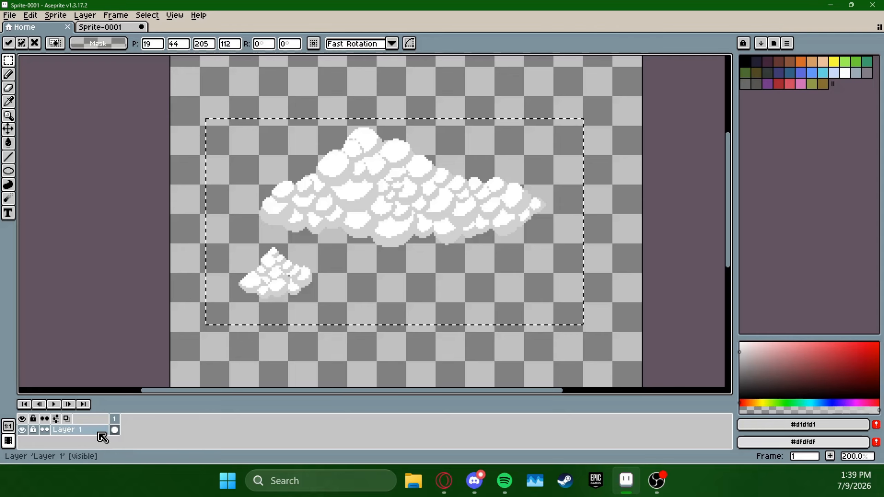
Add a new layer above Layer 1, drop the selection and switch to the Pencil tool
{"action": "right_click", "coordinate": [87, 429]}
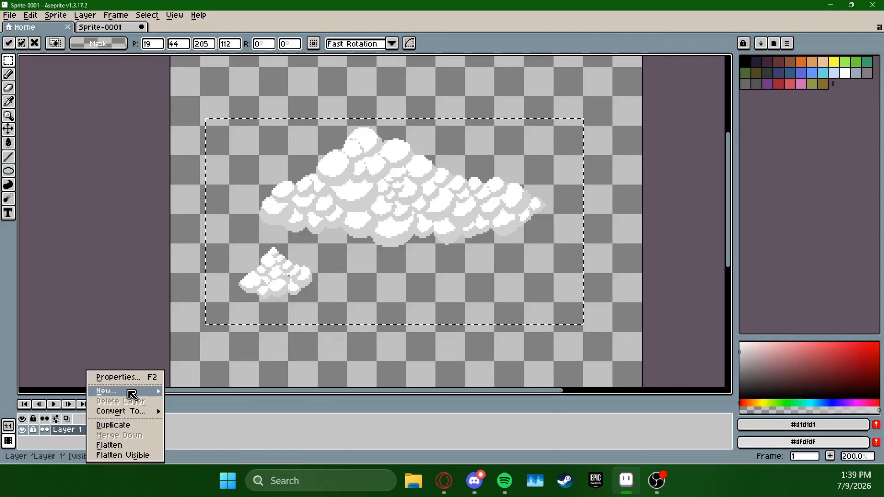
{"action": "mouse_move", "coordinate": [131, 395]}
{"action": "left_click", "coordinate": [213, 392]}
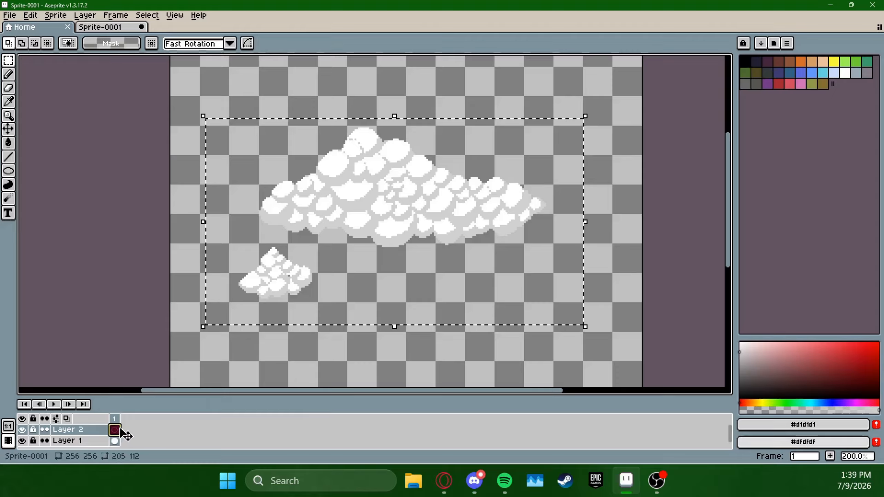
{"action": "left_click", "coordinate": [184, 149]}
{"action": "left_click", "coordinate": [9, 74]}
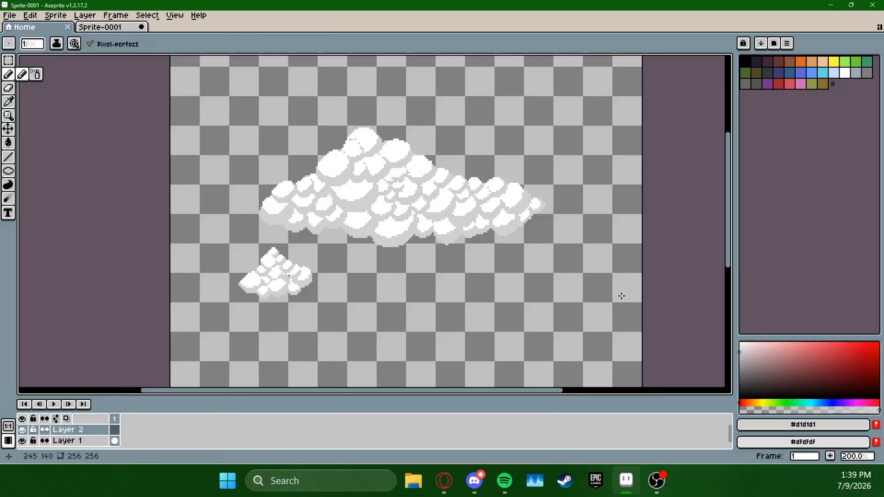
Set the drawing colour to a very light neutral grey of 93% value and undo the test stroke
{"action": "left_click", "coordinate": [740, 357]}
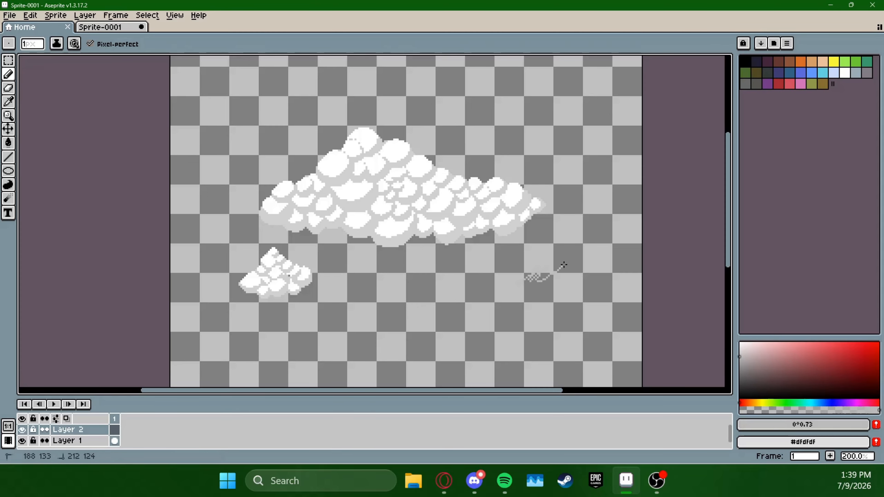
{"action": "left_click", "coordinate": [740, 348]}
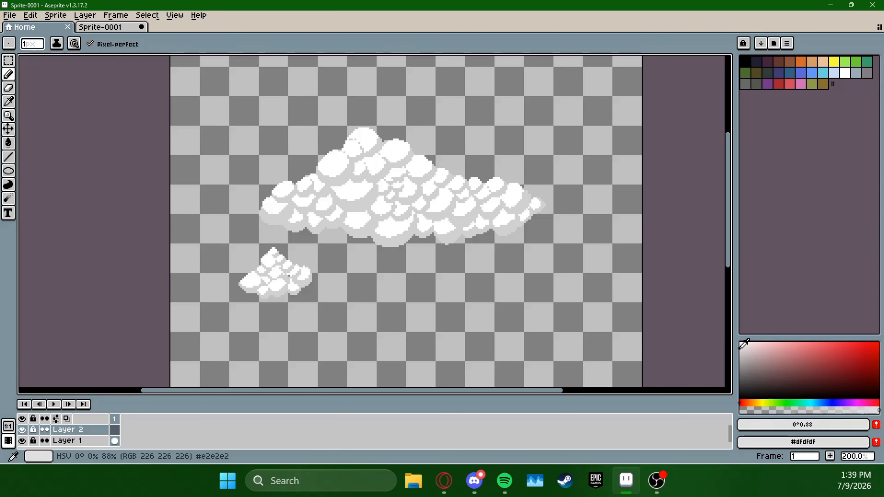
{"action": "left_click", "coordinate": [739, 345]}
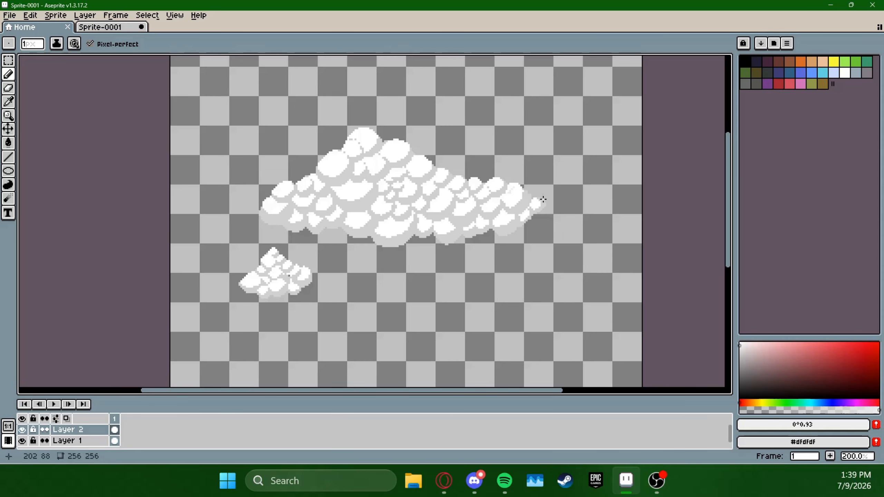
{"action": "key", "text": "ctrl+z"}
{"action": "scroll", "coordinate": [515, 266], "scroll_direction": "up", "scroll_amount": 3}
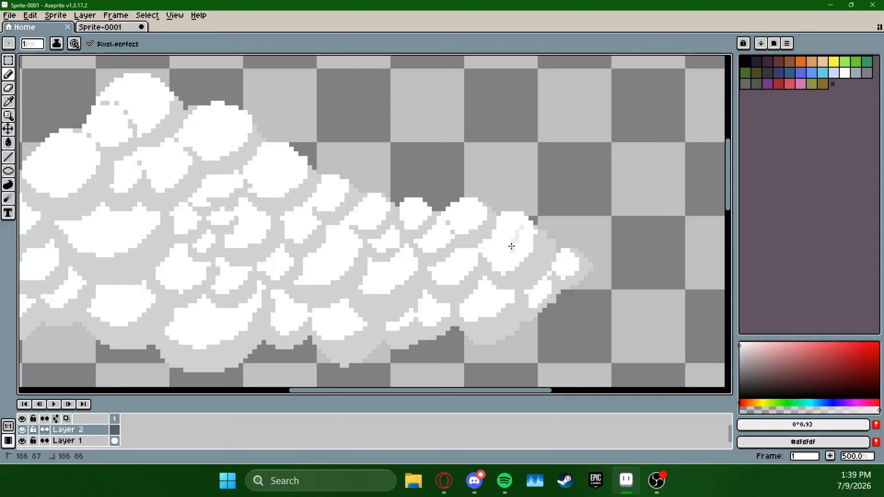
{"action": "left_click_drag", "start_coordinate": [511, 246], "coordinate": [520, 216]}
{"action": "key", "text": "ctrl+z"}
{"action": "scroll", "coordinate": [519, 241], "scroll_direction": "down", "scroll_amount": 1}
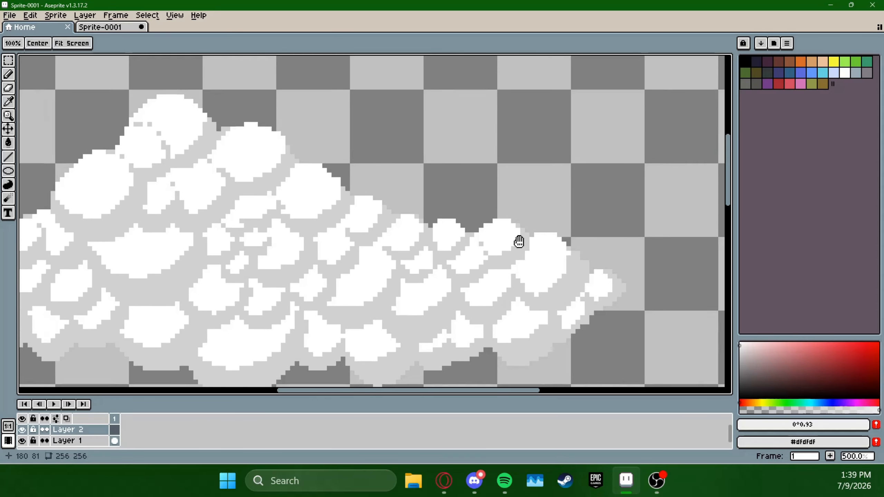
Hide Layer 1 so that only the empty Layer 2 shows
{"action": "scroll", "coordinate": [591, 246], "scroll_direction": "down", "scroll_amount": 1}
{"action": "left_click_drag", "start_coordinate": [561, 237], "coordinate": [543, 193]}
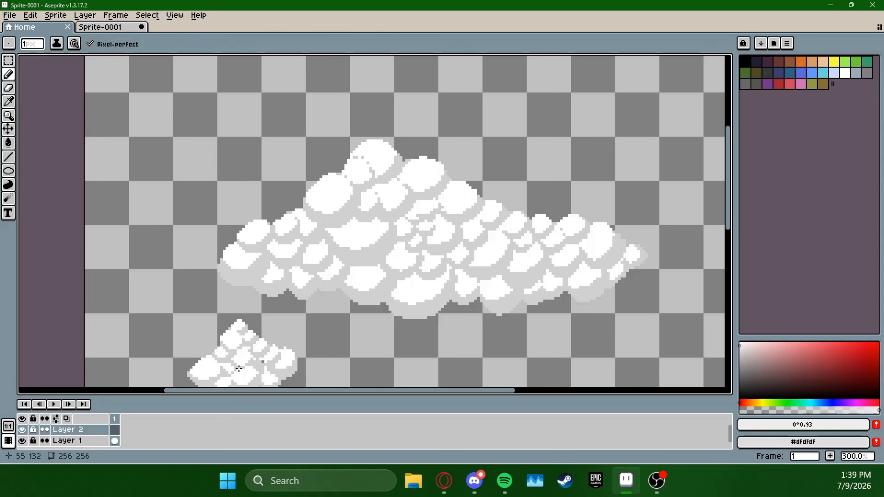
{"action": "left_click", "coordinate": [22, 442]}
{"action": "left_click", "coordinate": [22, 441]}
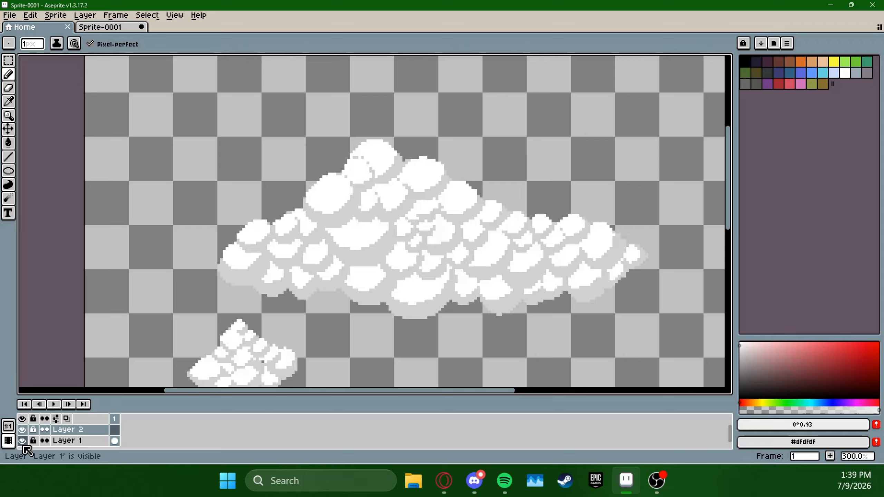
{"action": "left_click", "coordinate": [22, 441]}
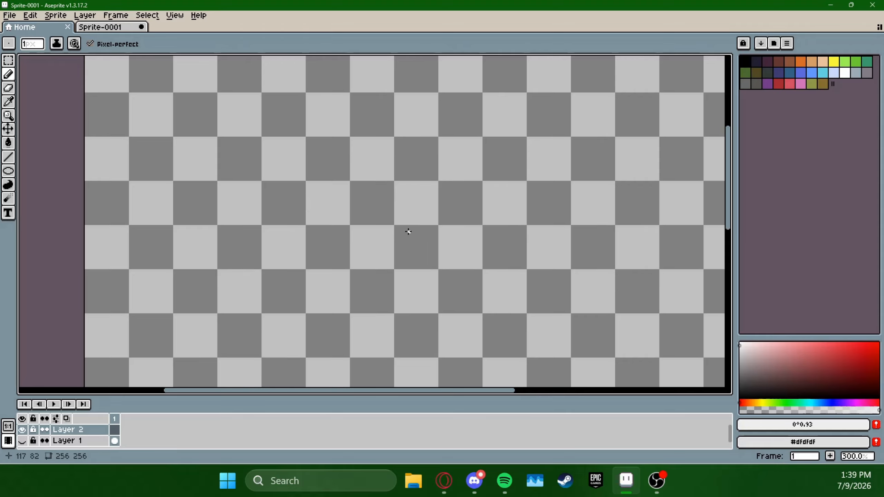
On Layer 2, draw overlapping Pencil circle outlines for a new cloud's left end and its slope up to the peak
{"action": "mouse_move", "coordinate": [453, 213]}
{"action": "left_mouse_down"}
{"action": "mouse_move", "coordinate": [421, 238]}
{"action": "mouse_move", "coordinate": [451, 222]}
{"action": "mouse_move", "coordinate": [515, 227]}
{"action": "left_mouse_up"}
{"action": "mouse_move", "coordinate": [452, 181]}
{"action": "left_mouse_down"}
{"action": "mouse_move", "coordinate": [485, 172]}
{"action": "mouse_move", "coordinate": [470, 186]}
{"action": "mouse_move", "coordinate": [511, 181]}
{"action": "mouse_move", "coordinate": [492, 175]}
{"action": "mouse_move", "coordinate": [524, 162]}
{"action": "mouse_move", "coordinate": [491, 165]}
{"action": "mouse_move", "coordinate": [452, 185]}
{"action": "mouse_move", "coordinate": [449, 203]}
{"action": "mouse_move", "coordinate": [468, 170]}
{"action": "mouse_move", "coordinate": [528, 161]}
{"action": "left_mouse_up"}
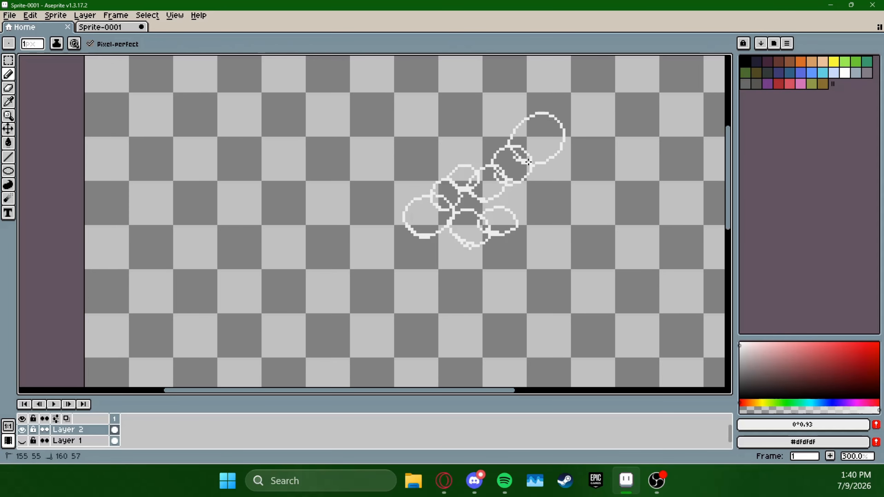
{"action": "mouse_move", "coordinate": [556, 121]}
{"action": "left_mouse_down"}
{"action": "mouse_move", "coordinate": [619, 156]}
{"action": "mouse_move", "coordinate": [540, 188]}
{"action": "left_mouse_up"}
{"action": "key", "text": "ctrl+z"}
Continue the overlapping circle outlines from the peak down the new cloud's right slope
{"action": "scroll", "coordinate": [619, 157], "scroll_direction": "right", "scroll_amount": 3}
{"action": "mouse_move", "coordinate": [592, 181]}
{"action": "left_mouse_down"}
{"action": "mouse_move", "coordinate": [585, 209]}
{"action": "mouse_move", "coordinate": [592, 193]}
{"action": "mouse_move", "coordinate": [650, 160]}
{"action": "mouse_move", "coordinate": [651, 230]}
{"action": "left_mouse_up"}
{"action": "left_click_drag", "start_coordinate": [591, 245], "coordinate": [623, 227]}
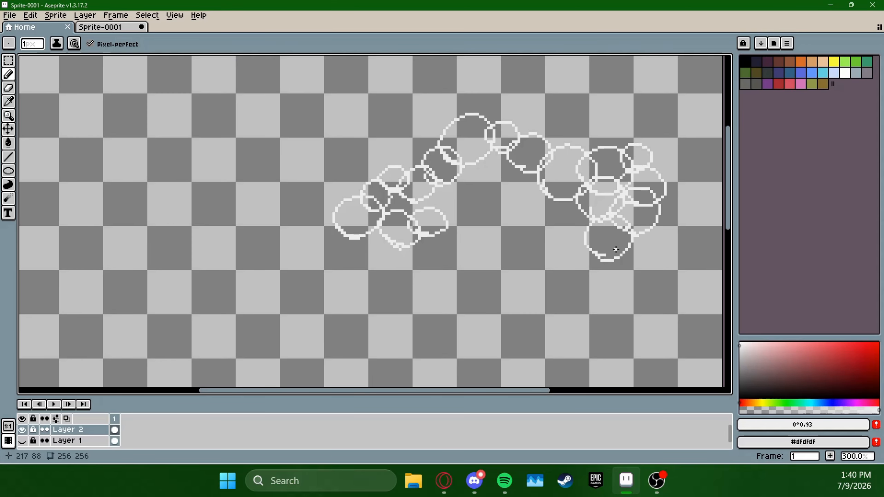
Draw a row of overlapping circle outlines along the new cloud's underside, extending it to the canvas's right edge
{"action": "mouse_move", "coordinate": [438, 246]}
{"action": "left_mouse_down"}
{"action": "mouse_move", "coordinate": [482, 251]}
{"action": "mouse_move", "coordinate": [501, 247]}
{"action": "mouse_move", "coordinate": [506, 234]}
{"action": "mouse_move", "coordinate": [571, 262]}
{"action": "mouse_move", "coordinate": [569, 239]}
{"action": "left_mouse_up"}
{"action": "mouse_move", "coordinate": [666, 235]}
{"action": "left_mouse_down"}
{"action": "mouse_move", "coordinate": [529, 275]}
{"action": "mouse_move", "coordinate": [598, 241]}
{"action": "mouse_move", "coordinate": [542, 212]}
{"action": "left_mouse_up"}
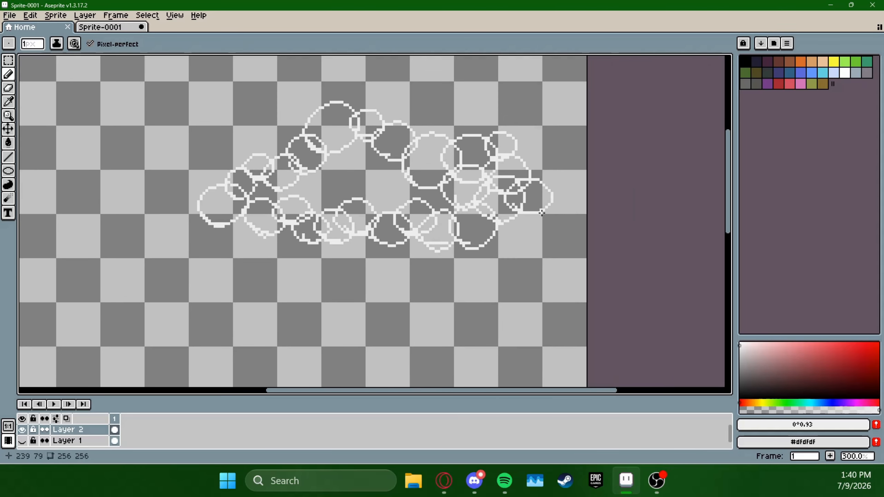
{"action": "key", "text": "ctrl+z"}
{"action": "mouse_move", "coordinate": [499, 238]}
{"action": "left_mouse_down"}
{"action": "mouse_move", "coordinate": [535, 247]}
{"action": "mouse_move", "coordinate": [498, 217]}
{"action": "mouse_move", "coordinate": [565, 243]}
{"action": "mouse_move", "coordinate": [503, 246]}
{"action": "left_mouse_up"}
{"action": "key", "text": "ctrl+z"}
{"action": "left_click_drag", "start_coordinate": [564, 231], "coordinate": [560, 228]}
{"action": "left_click_drag", "start_coordinate": [459, 291], "coordinate": [530, 290]}
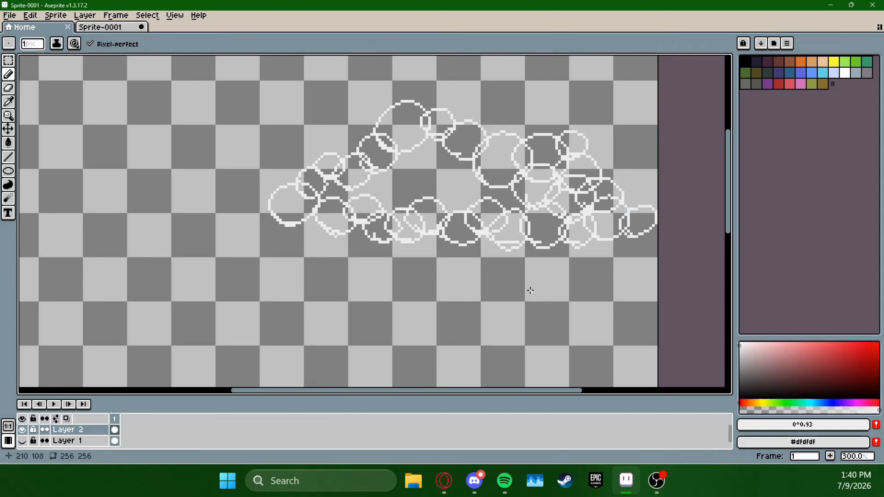
Show Layer 1 again and move Layer 2 beneath it in the layer order
{"action": "left_click", "coordinate": [22, 441]}
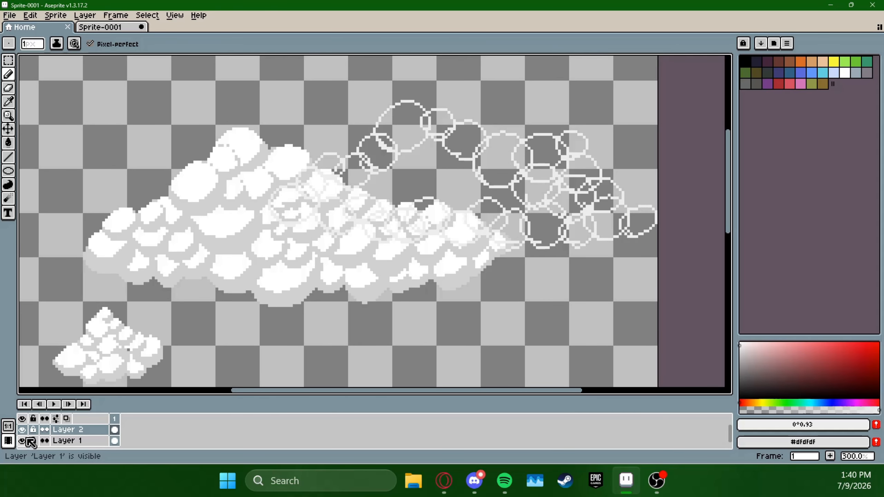
{"action": "left_click", "coordinate": [22, 441]}
{"action": "left_click", "coordinate": [23, 441]}
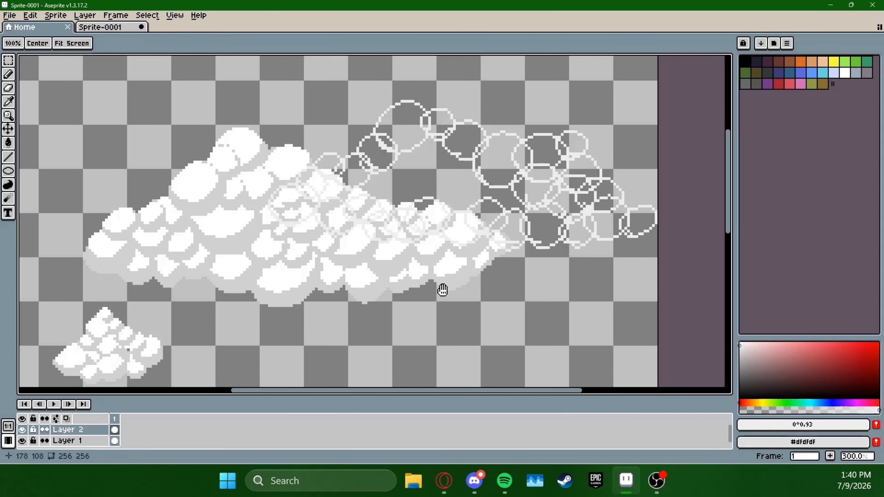
{"action": "left_click_drag", "start_coordinate": [450, 294], "coordinate": [480, 271]}
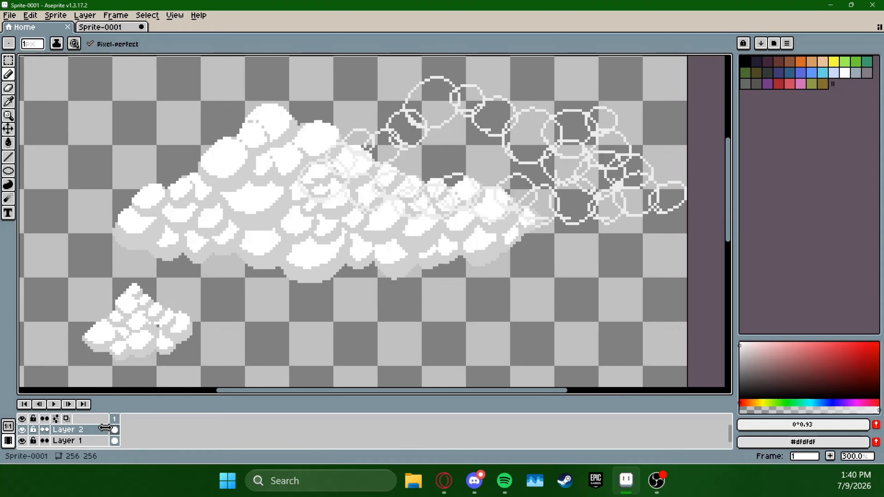
{"action": "left_click", "coordinate": [79, 433]}
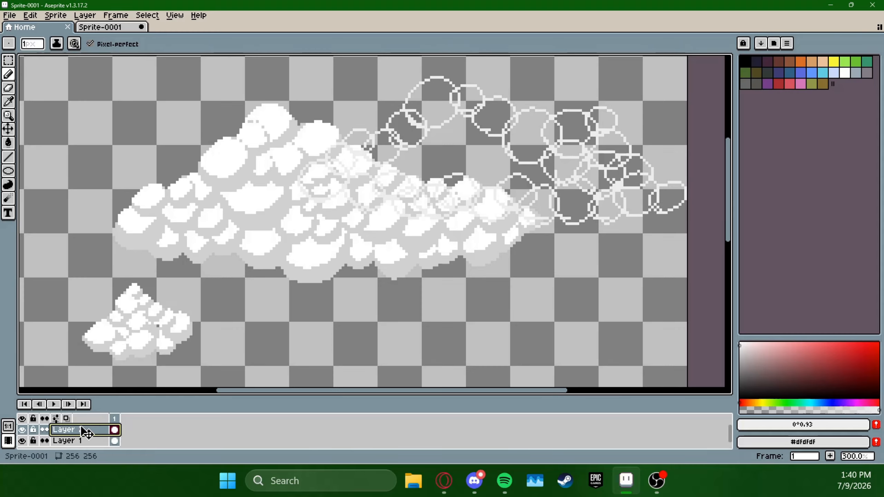
{"action": "left_click_drag", "start_coordinate": [83, 428], "coordinate": [86, 443]}
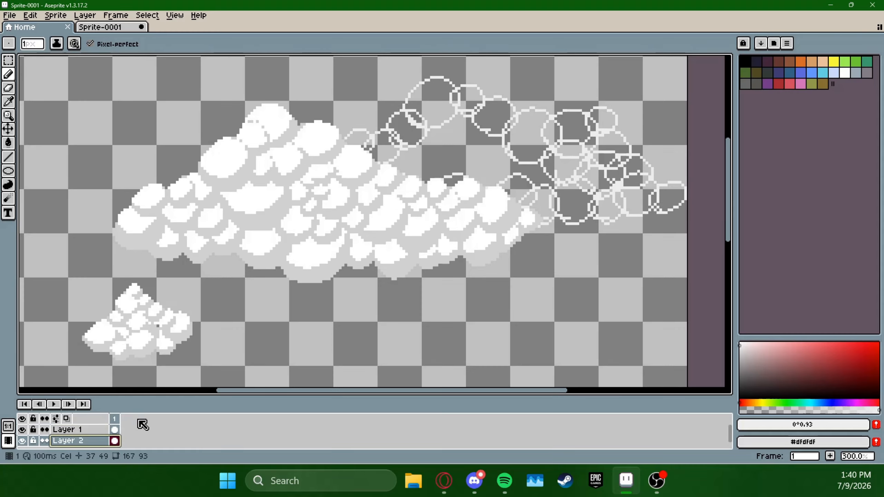
Hide Layer 1 and select the whole outlined cloud on Layer 2 with a rectangular marquee about 166 by 87 px
{"action": "left_click_drag", "start_coordinate": [578, 253], "coordinate": [631, 292]}
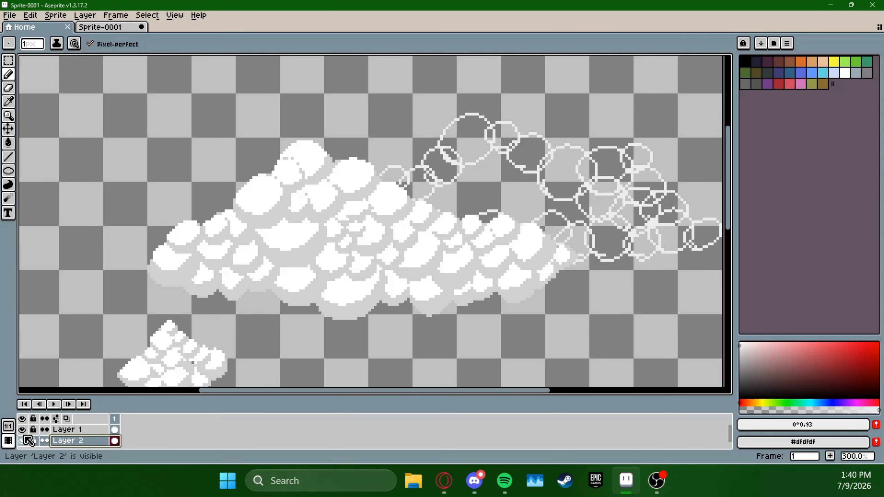
{"action": "left_click", "coordinate": [22, 429]}
{"action": "left_click", "coordinate": [8, 60]}
{"action": "left_click_drag", "start_coordinate": [264, 314], "coordinate": [723, 76]}
{"action": "key", "text": "space"}
{"action": "left_click_drag", "start_coordinate": [490, 224], "coordinate": [175, 237]}
Show Layer 1, move the outlined cloud up and left behind the large cloud to about X 77, Y 11, and deselect it
{"action": "left_click", "coordinate": [21, 429]}
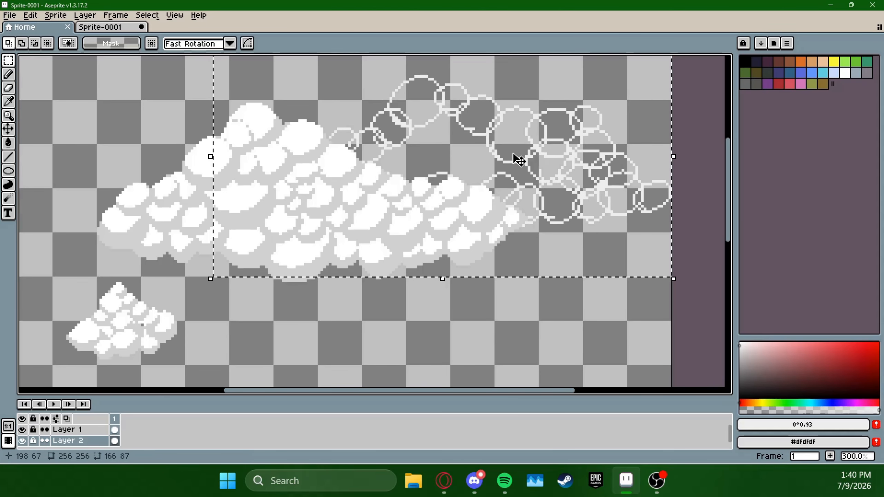
{"action": "left_click_drag", "start_coordinate": [517, 156], "coordinate": [469, 128]}
{"action": "key", "text": "space"}
{"action": "left_click_drag", "start_coordinate": [587, 273], "coordinate": [608, 320]}
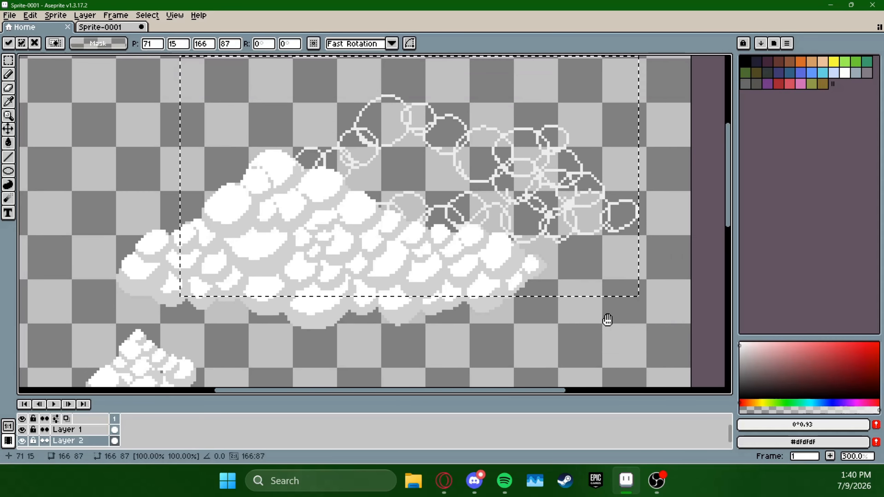
{"action": "mouse_move", "coordinate": [566, 211]}
{"action": "left_mouse_down"}
{"action": "mouse_move", "coordinate": [590, 209]}
{"action": "mouse_move", "coordinate": [571, 195]}
{"action": "mouse_move", "coordinate": [579, 209]}
{"action": "mouse_move", "coordinate": [583, 198]}
{"action": "mouse_move", "coordinate": [573, 213]}
{"action": "left_mouse_up"}
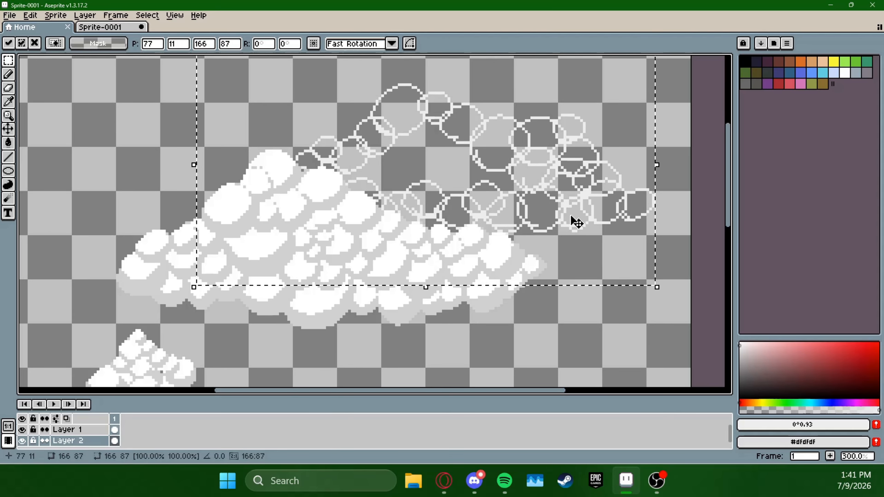
{"action": "left_click", "coordinate": [124, 144]}
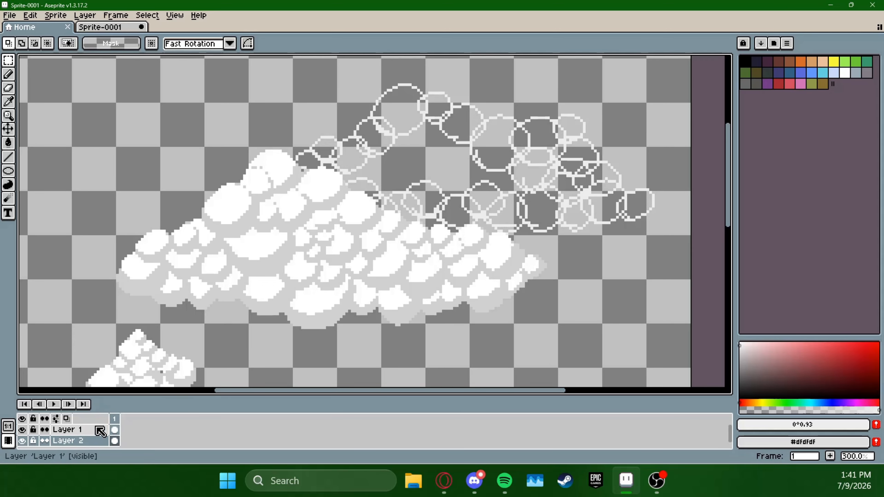
Hide Layer 1 and draw more overlapping Pencil circle outlines that extend the outlined cloud's right end downward
{"action": "left_click", "coordinate": [22, 429]}
{"action": "left_click", "coordinate": [23, 430]}
{"action": "left_click", "coordinate": [23, 430]}
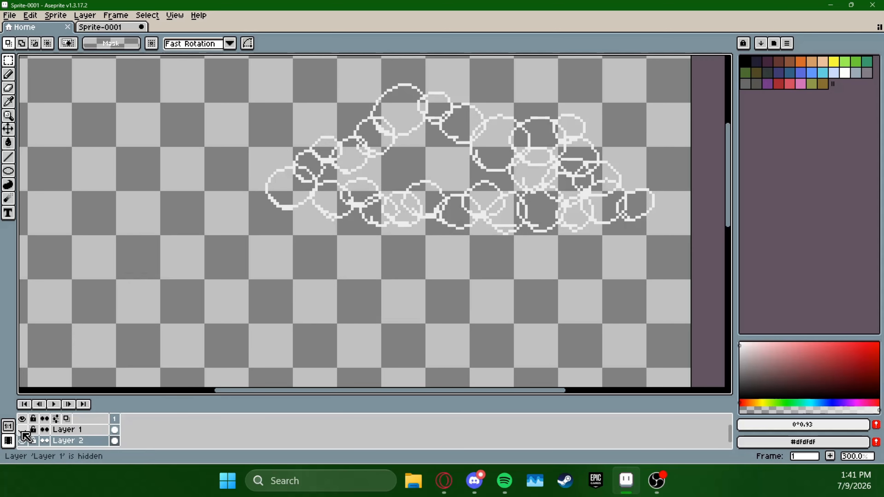
{"action": "key", "text": "b"}
{"action": "mouse_move", "coordinate": [653, 219]}
{"action": "left_mouse_down"}
{"action": "mouse_move", "coordinate": [674, 214]}
{"action": "mouse_move", "coordinate": [665, 237]}
{"action": "mouse_move", "coordinate": [635, 196]}
{"action": "mouse_move", "coordinate": [670, 202]}
{"action": "left_mouse_up"}
{"action": "key", "text": "ctrl+z"}
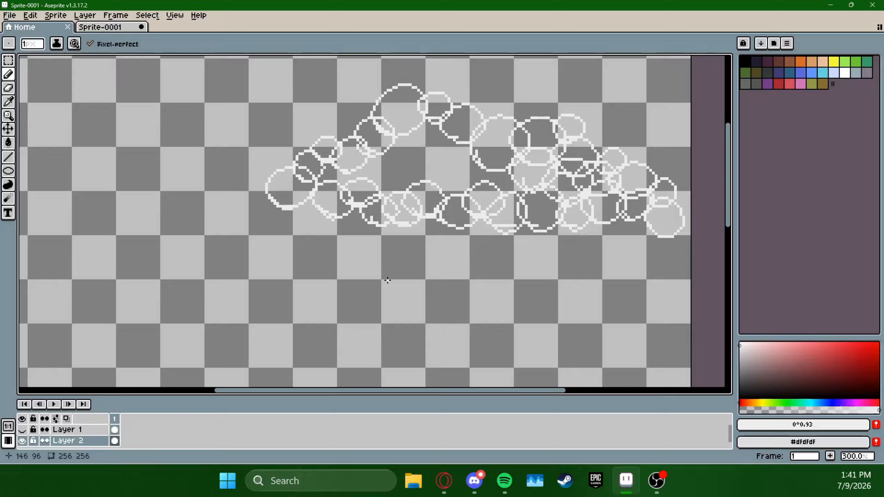
Set the drawing colour to a neutral grey of 70% value, show Layer 1 again and make it the active layer
{"action": "left_click", "coordinate": [21, 429]}
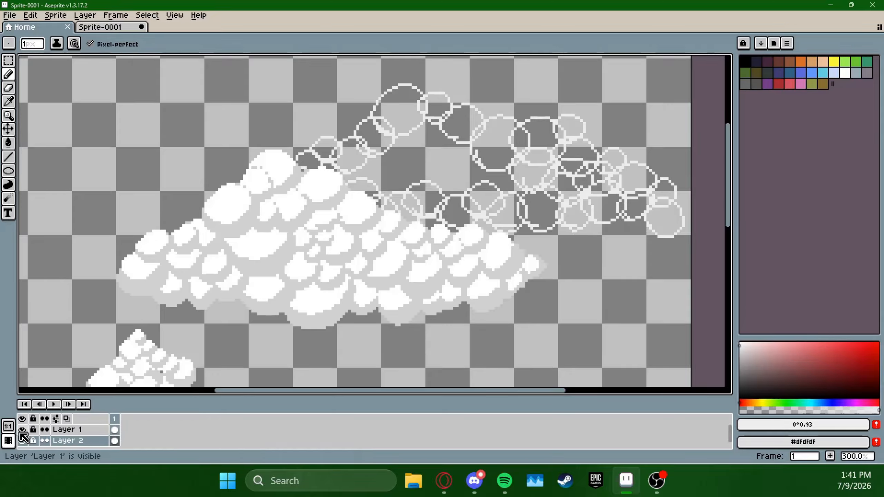
{"action": "left_click", "coordinate": [22, 429]}
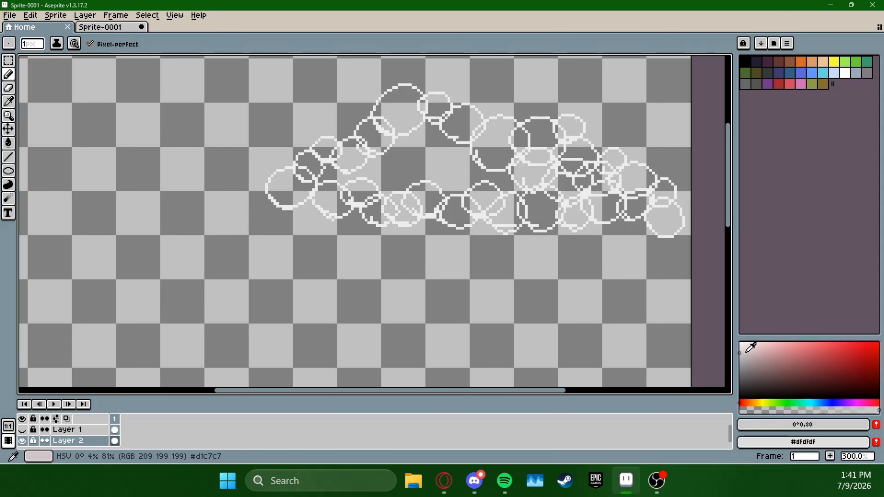
{"action": "left_click", "coordinate": [22, 430]}
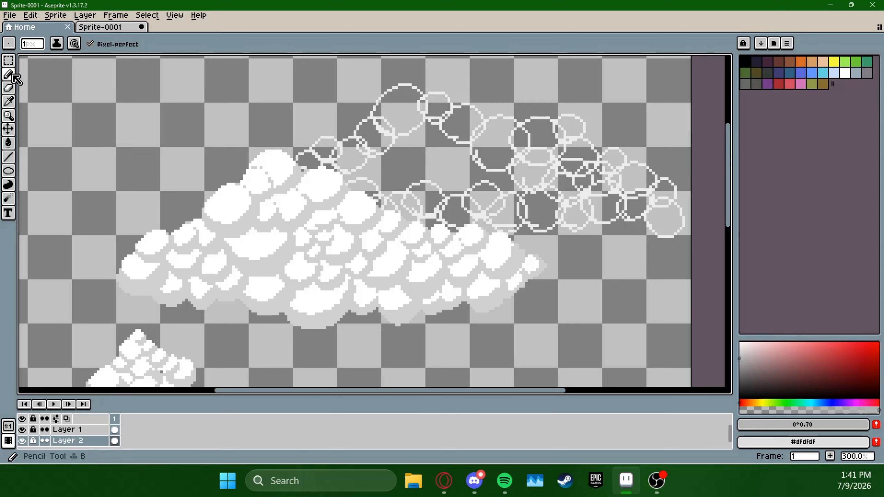
{"action": "key", "text": "alt+Up"}
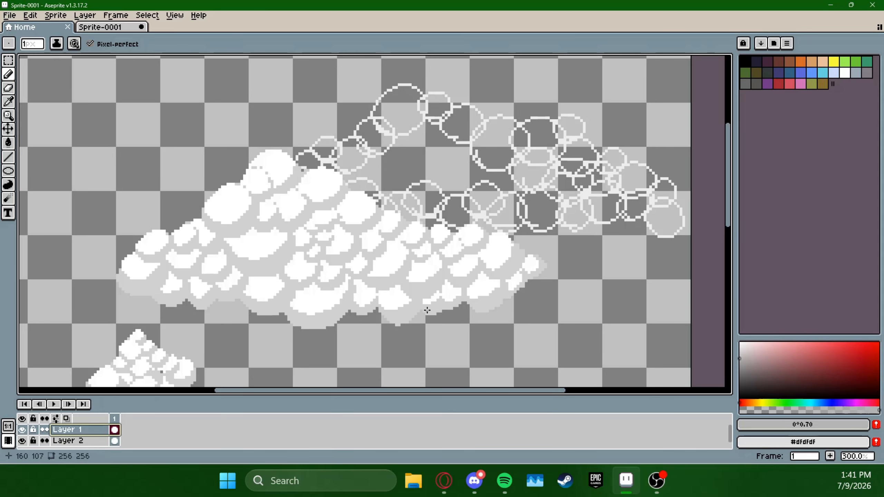
Discard the trial grey stroke beneath the large cloud, hide Layer 1 and return to Layer 2
{"action": "left_click_drag", "start_coordinate": [429, 308], "coordinate": [445, 299]}
{"action": "key", "text": "ctrl+z"}
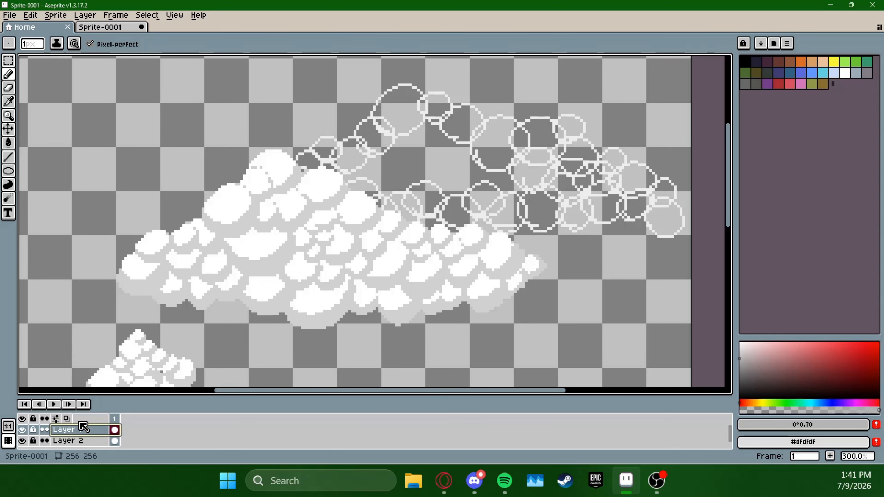
{"action": "left_click", "coordinate": [22, 441]}
{"action": "left_click", "coordinate": [22, 441]}
{"action": "left_click", "coordinate": [21, 429]}
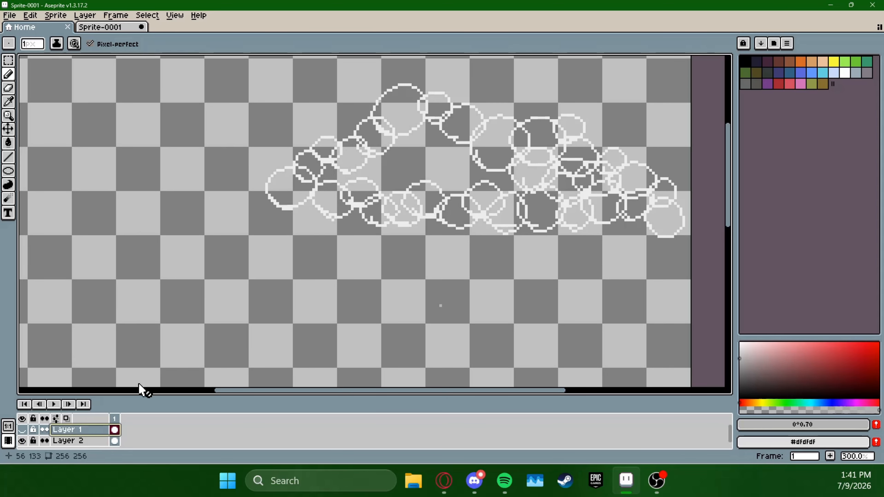
{"action": "key", "text": "ctrl+z"}
Shade the undersides of the circles at the outlined cloud's far right end with the 70% value grey using the Pencil
{"action": "left_click_drag", "start_coordinate": [532, 254], "coordinate": [492, 278]}
{"action": "scroll", "coordinate": [515, 296], "scroll_direction": "up", "scroll_amount": 1}
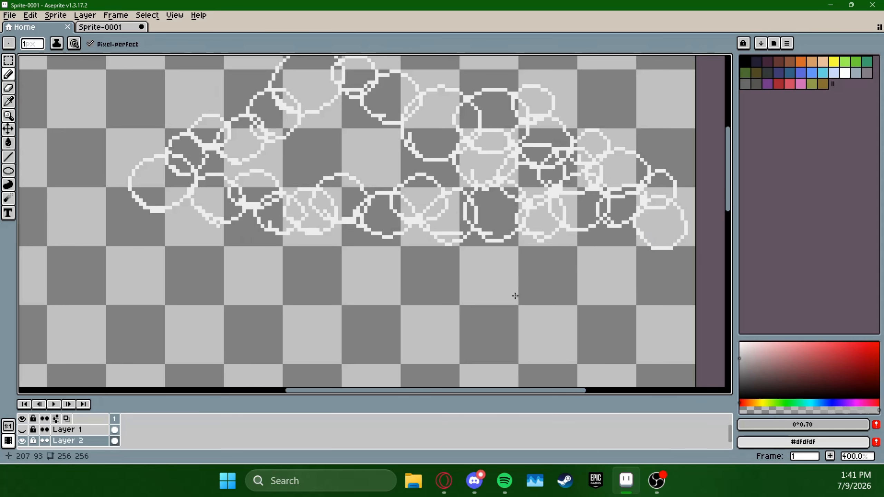
{"action": "scroll", "coordinate": [644, 263], "scroll_direction": "up", "scroll_amount": 1}
{"action": "left_click_drag", "start_coordinate": [647, 274], "coordinate": [527, 308]}
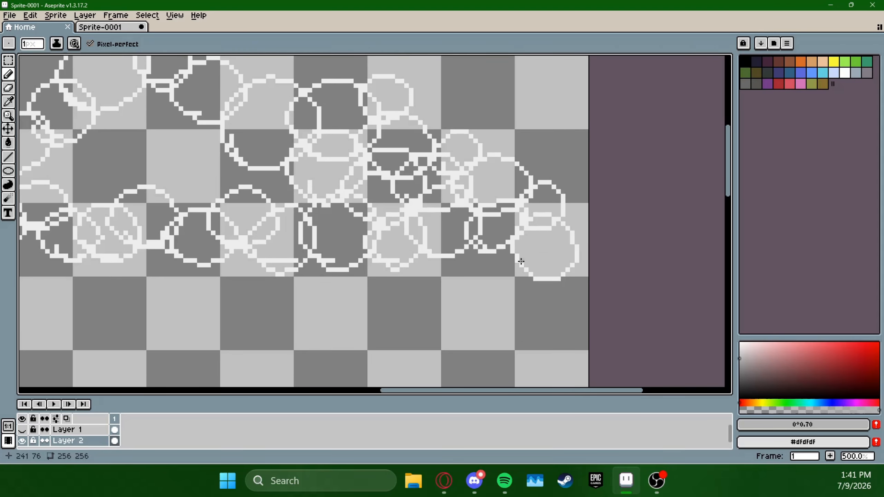
{"action": "mouse_move", "coordinate": [521, 261]}
{"action": "left_mouse_down"}
{"action": "mouse_move", "coordinate": [555, 260]}
{"action": "mouse_move", "coordinate": [530, 270]}
{"action": "left_mouse_up"}
{"action": "left_click_drag", "start_coordinate": [523, 223], "coordinate": [494, 251]}
{"action": "left_click_drag", "start_coordinate": [512, 220], "coordinate": [532, 244]}
Pencil grey shading under the circles at the cloud's left end and along its rising upper-left edge
{"action": "left_click_drag", "start_coordinate": [209, 222], "coordinate": [612, 252]}
{"action": "mouse_move", "coordinate": [335, 246]}
{"action": "left_mouse_down"}
{"action": "mouse_move", "coordinate": [259, 270]}
{"action": "mouse_move", "coordinate": [301, 289]}
{"action": "mouse_move", "coordinate": [256, 259]}
{"action": "left_mouse_up"}
{"action": "left_click_drag", "start_coordinate": [334, 217], "coordinate": [340, 241]}
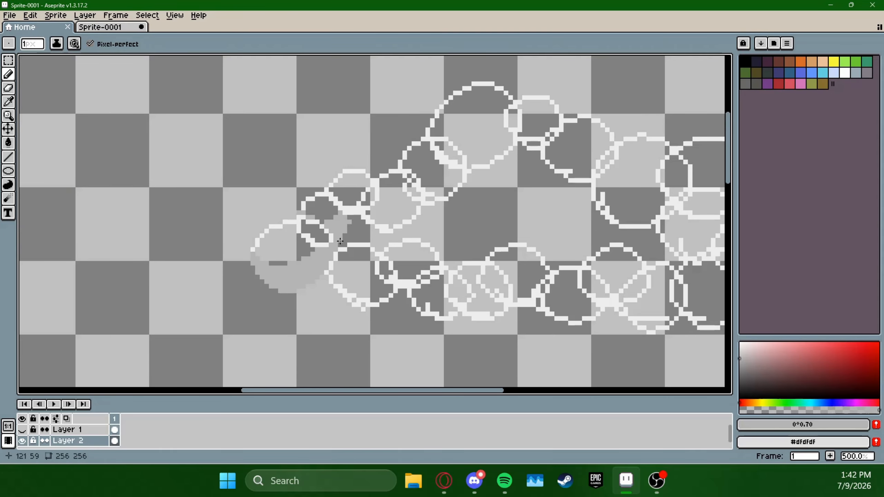
{"action": "mouse_move", "coordinate": [381, 216]}
{"action": "left_mouse_down"}
{"action": "mouse_move", "coordinate": [412, 214]}
{"action": "mouse_move", "coordinate": [390, 228]}
{"action": "left_mouse_up"}
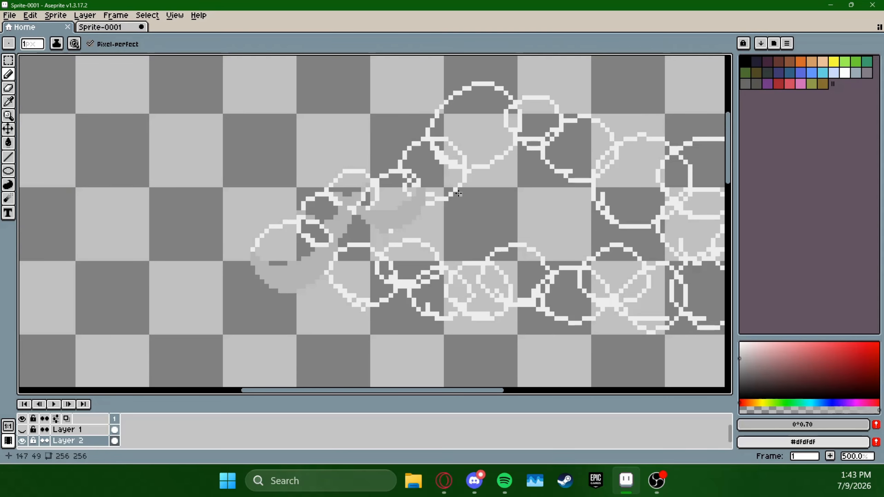
{"action": "left_click_drag", "start_coordinate": [458, 194], "coordinate": [427, 186]}
Shade the undersides of the cloud's bottom row of circles in grey, working from the left end towards the right
{"action": "mouse_move", "coordinate": [329, 275]}
{"action": "left_mouse_down"}
{"action": "mouse_move", "coordinate": [383, 291]}
{"action": "mouse_move", "coordinate": [374, 281]}
{"action": "mouse_move", "coordinate": [395, 270]}
{"action": "mouse_move", "coordinate": [456, 306]}
{"action": "mouse_move", "coordinate": [532, 286]}
{"action": "mouse_move", "coordinate": [597, 295]}
{"action": "mouse_move", "coordinate": [587, 315]}
{"action": "left_mouse_up"}
{"action": "key", "text": "space"}
{"action": "mouse_move", "coordinate": [635, 282]}
{"action": "left_mouse_down"}
{"action": "mouse_move", "coordinate": [481, 272]}
{"action": "mouse_move", "coordinate": [522, 296]}
{"action": "mouse_move", "coordinate": [487, 303]}
{"action": "left_mouse_up"}
{"action": "key", "text": "space"}
{"action": "left_click_drag", "start_coordinate": [602, 310], "coordinate": [552, 296]}
{"action": "left_click_drag", "start_coordinate": [499, 300], "coordinate": [485, 282]}
{"action": "left_click_drag", "start_coordinate": [553, 280], "coordinate": [512, 282]}
{"action": "left_click_drag", "start_coordinate": [512, 275], "coordinate": [516, 299]}
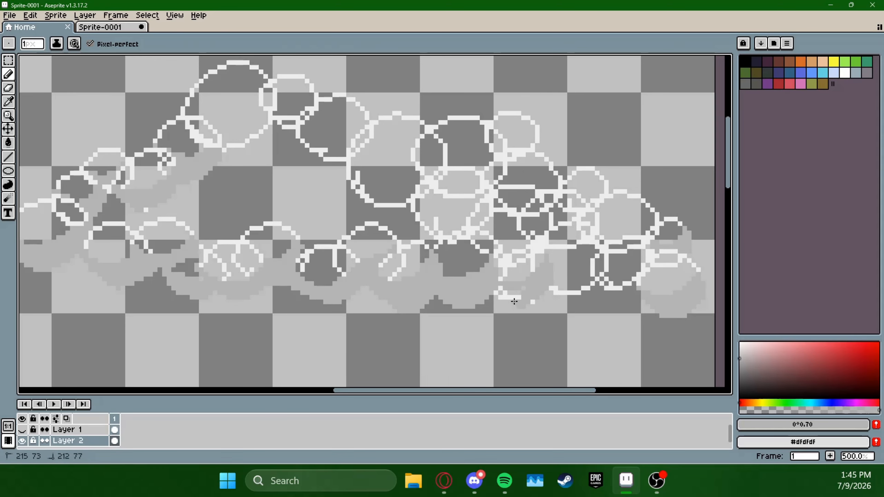
Continue the grey Pencil shading under the circles in the cloud's lower-right part, covering their overlapping outlines
{"action": "left_click", "coordinate": [8, 88]}
{"action": "left_click", "coordinate": [8, 74]}
{"action": "left_click_drag", "start_coordinate": [532, 240], "coordinate": [416, 258]}
{"action": "mouse_move", "coordinate": [434, 234]}
{"action": "left_mouse_down"}
{"action": "mouse_move", "coordinate": [363, 262]}
{"action": "mouse_move", "coordinate": [431, 275]}
{"action": "left_mouse_up"}
{"action": "mouse_move", "coordinate": [439, 297]}
{"action": "left_mouse_down"}
{"action": "mouse_move", "coordinate": [475, 244]}
{"action": "mouse_move", "coordinate": [461, 290]}
{"action": "left_mouse_up"}
{"action": "key", "text": "space"}
{"action": "mouse_move", "coordinate": [461, 289]}
{"action": "left_mouse_down"}
{"action": "mouse_move", "coordinate": [515, 289]}
{"action": "mouse_move", "coordinate": [511, 267]}
{"action": "mouse_move", "coordinate": [466, 275]}
{"action": "left_mouse_up"}
Add grey shading beneath the circles along the cloud's upper-right edge and in the cluster just below them
{"action": "key", "text": "space"}
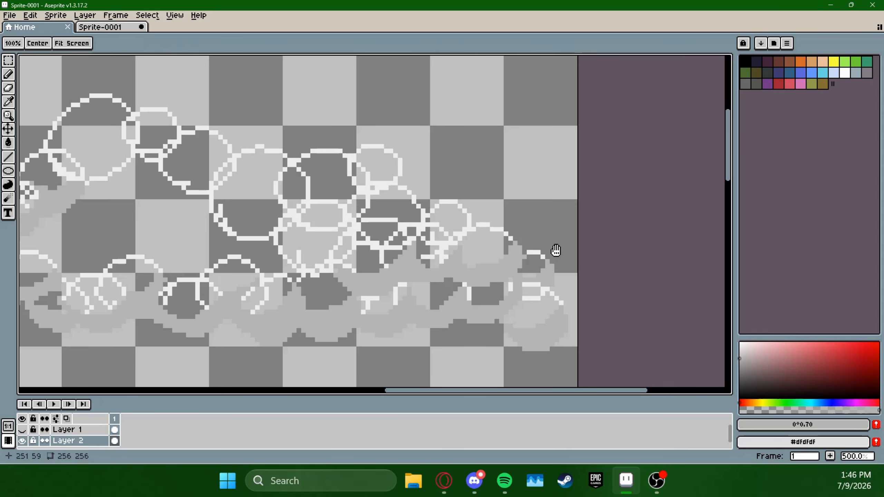
{"action": "left_click_drag", "start_coordinate": [555, 251], "coordinate": [588, 265]}
{"action": "mouse_move", "coordinate": [501, 230]}
{"action": "left_mouse_down"}
{"action": "mouse_move", "coordinate": [459, 251]}
{"action": "mouse_move", "coordinate": [501, 235]}
{"action": "left_mouse_up"}
{"action": "key", "text": "space"}
{"action": "left_click_drag", "start_coordinate": [359, 197], "coordinate": [389, 223]}
{"action": "left_click_drag", "start_coordinate": [477, 168], "coordinate": [452, 194]}
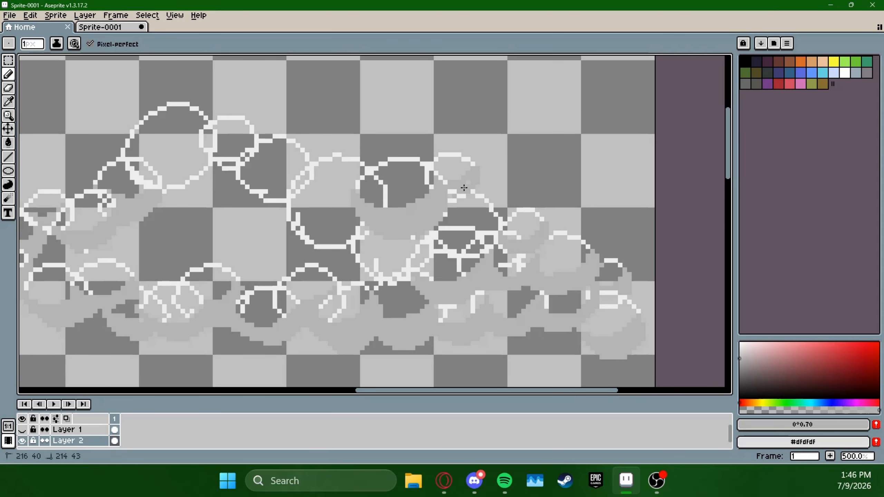
{"action": "left_click_drag", "start_coordinate": [399, 280], "coordinate": [356, 248]}
{"action": "mouse_move", "coordinate": [432, 235]}
{"action": "left_mouse_down"}
{"action": "mouse_move", "coordinate": [479, 251]}
{"action": "mouse_move", "coordinate": [496, 236]}
{"action": "left_mouse_up"}
Shade the undersides of the peak circles and the circles descending from them in grey
{"action": "key", "text": "space"}
{"action": "left_click_drag", "start_coordinate": [295, 209], "coordinate": [410, 212]}
{"action": "mouse_move", "coordinate": [406, 212]}
{"action": "left_mouse_down"}
{"action": "mouse_move", "coordinate": [453, 220]}
{"action": "mouse_move", "coordinate": [412, 235]}
{"action": "mouse_move", "coordinate": [421, 236]}
{"action": "left_mouse_up"}
{"action": "key", "text": "space"}
{"action": "mouse_move", "coordinate": [439, 201]}
{"action": "left_mouse_down"}
{"action": "mouse_move", "coordinate": [373, 209]}
{"action": "mouse_move", "coordinate": [391, 227]}
{"action": "left_mouse_up"}
{"action": "mouse_move", "coordinate": [323, 226]}
{"action": "left_mouse_down"}
{"action": "mouse_move", "coordinate": [371, 208]}
{"action": "mouse_move", "coordinate": [335, 245]}
{"action": "left_mouse_up"}
{"action": "mouse_move", "coordinate": [419, 201]}
{"action": "left_mouse_down"}
{"action": "mouse_move", "coordinate": [410, 220]}
{"action": "mouse_move", "coordinate": [380, 214]}
{"action": "left_mouse_up"}
Sample the outline's light grey #eeeeee and fill the puffs from the cloud's left end up to just below the peak
{"action": "key", "text": "space"}
{"action": "mouse_move", "coordinate": [703, 352]}
{"action": "left_mouse_down"}
{"action": "mouse_move", "coordinate": [623, 271]}
{"action": "mouse_move", "coordinate": [604, 297]}
{"action": "left_mouse_up"}
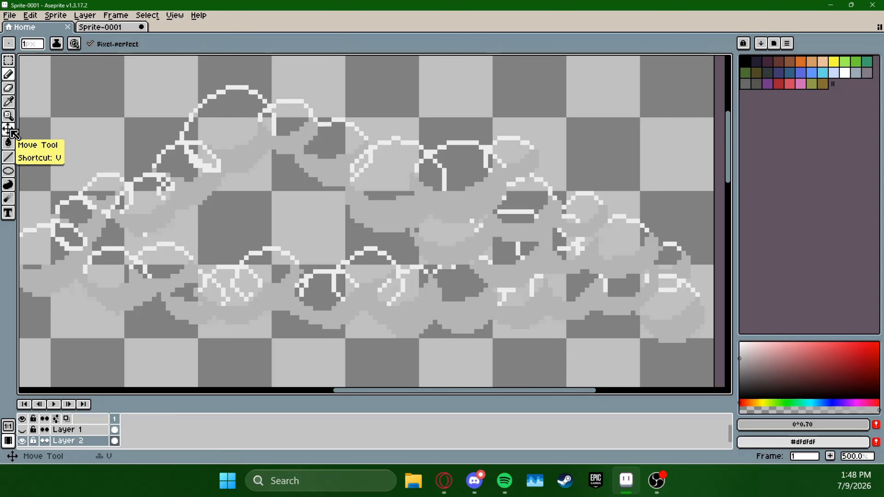
{"action": "left_click", "coordinate": [8, 101]}
{"action": "left_click", "coordinate": [103, 175]}
{"action": "left_click", "coordinate": [9, 143]}
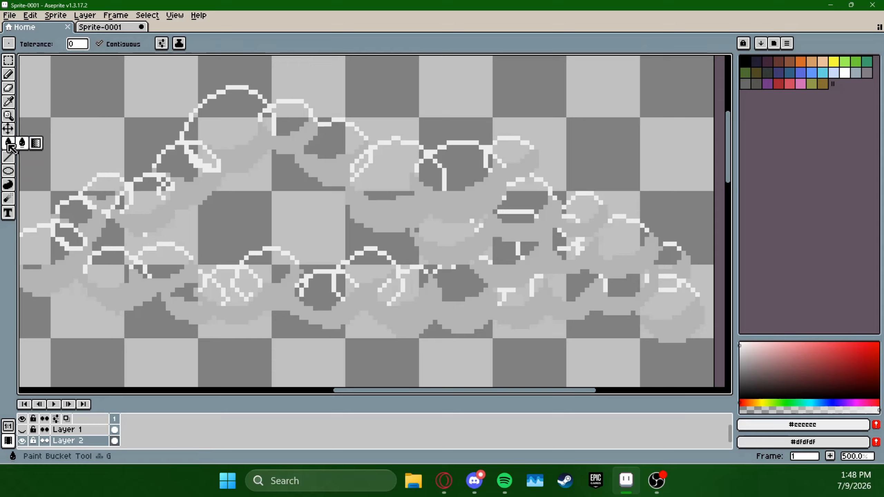
{"action": "left_click", "coordinate": [45, 251]}
{"action": "left_click", "coordinate": [70, 236]}
{"action": "left_click", "coordinate": [75, 212]}
{"action": "left_click", "coordinate": [99, 193]}
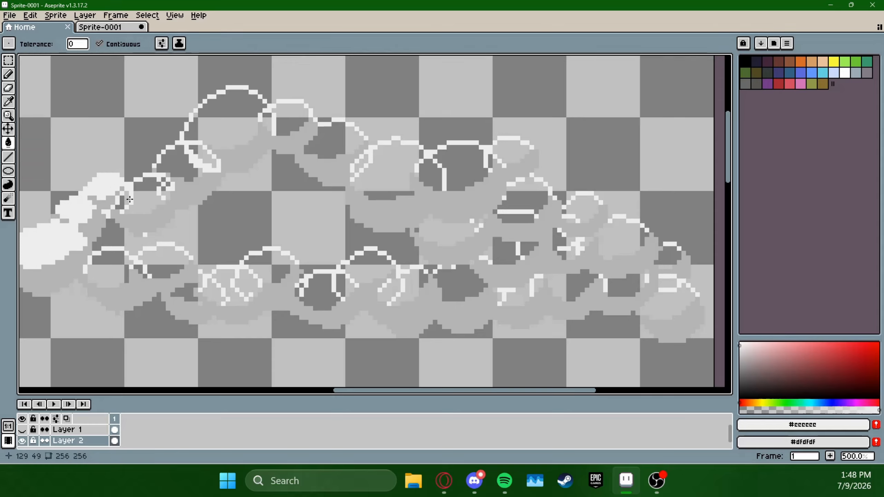
{"action": "left_click", "coordinate": [148, 194]}
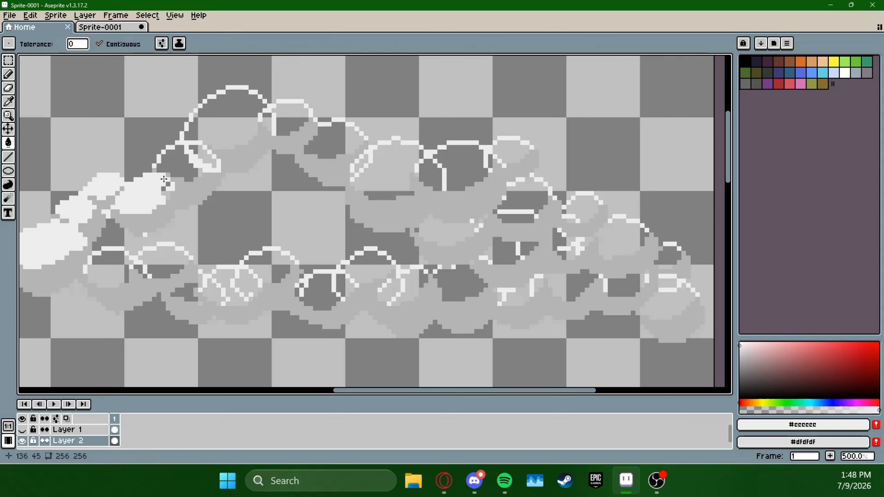
{"action": "left_click", "coordinate": [196, 152]}
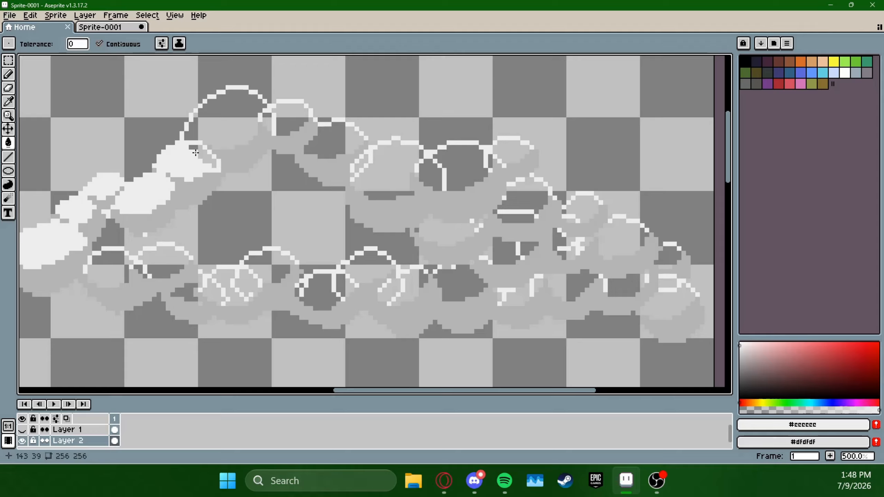
Fill the peak, the puffs along the top ridge and the large open centre of the cloud with light grey #eeeeee
{"action": "left_click", "coordinate": [222, 134]}
{"action": "left_click", "coordinate": [296, 133]}
{"action": "left_click", "coordinate": [311, 126]}
{"action": "left_click", "coordinate": [384, 173]}
{"action": "left_click", "coordinate": [290, 228]}
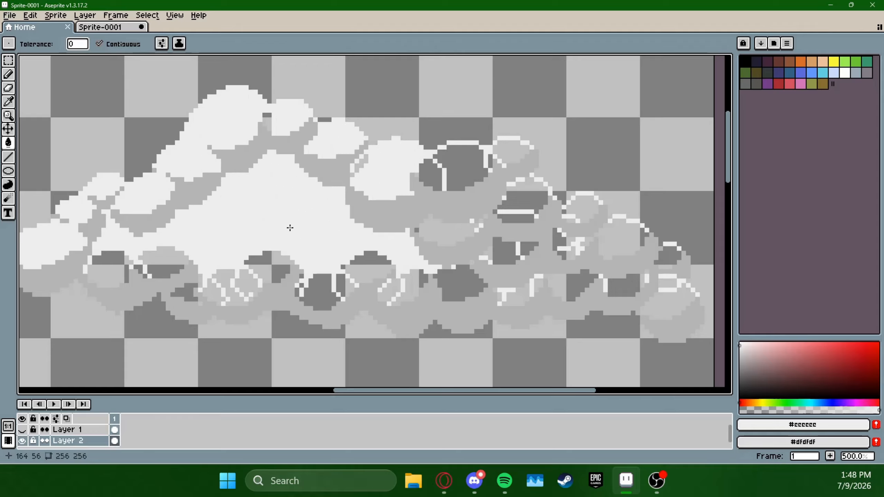
{"action": "left_click", "coordinate": [431, 175]}
{"action": "left_click", "coordinate": [464, 169]}
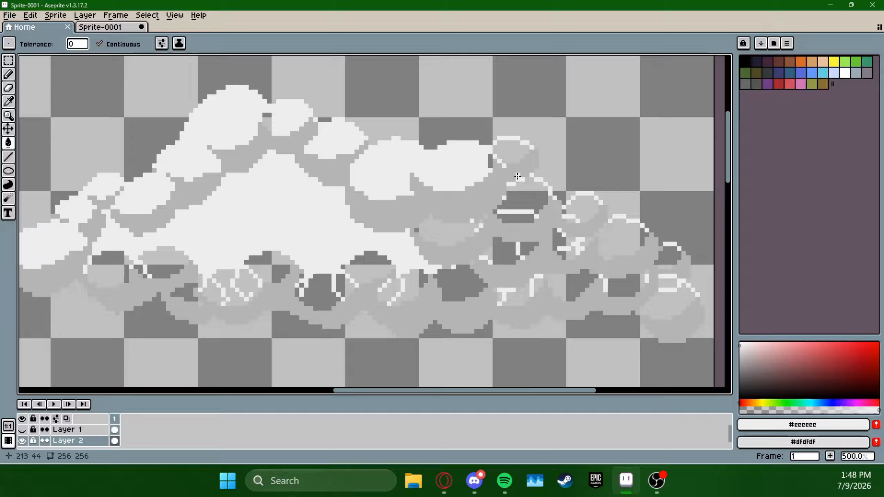
Fill the small upper-right puff and the one below it with light grey, undoing the misplaced fill between them
{"action": "left_click", "coordinate": [511, 152]}
{"action": "left_click", "coordinate": [491, 162]}
{"action": "left_click", "coordinate": [501, 177]}
{"action": "key", "text": "ctrl+z"}
{"action": "left_click", "coordinate": [523, 195]}
{"action": "left_click", "coordinate": [509, 217]}
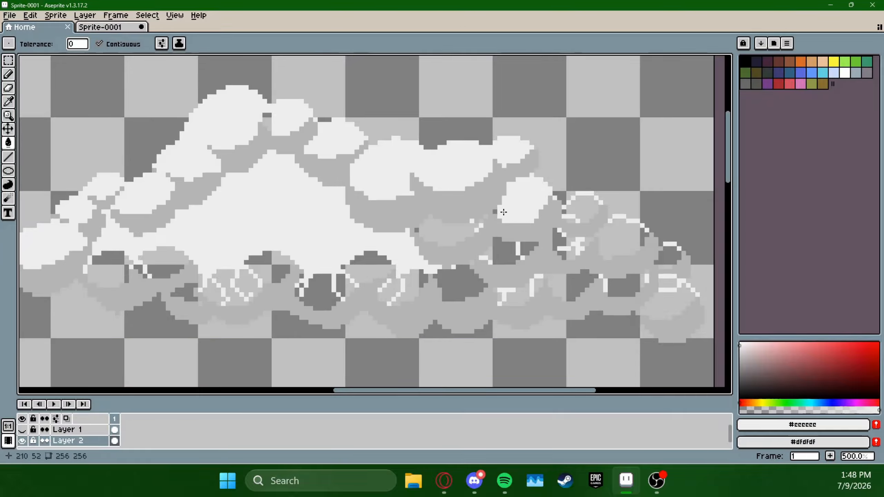
Fill the middle-right puffs between the grey shading bands with light grey #eeeeee
{"action": "left_click", "coordinate": [448, 231]}
{"action": "left_click", "coordinate": [504, 251]}
{"action": "left_click", "coordinate": [527, 247]}
{"action": "left_click", "coordinate": [576, 238]}
{"action": "left_click", "coordinate": [578, 226]}
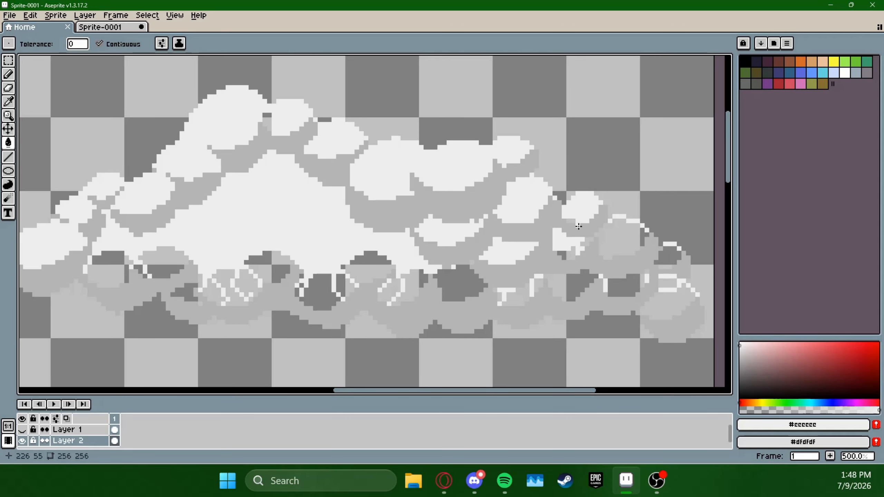
Fill the puffs at the cloud's right end and along the right part of its bottom row with light grey
{"action": "left_click", "coordinate": [619, 242]}
{"action": "left_click", "coordinate": [625, 285]}
{"action": "left_click", "coordinate": [667, 257]}
{"action": "left_click", "coordinate": [668, 301]}
{"action": "left_click", "coordinate": [667, 282]}
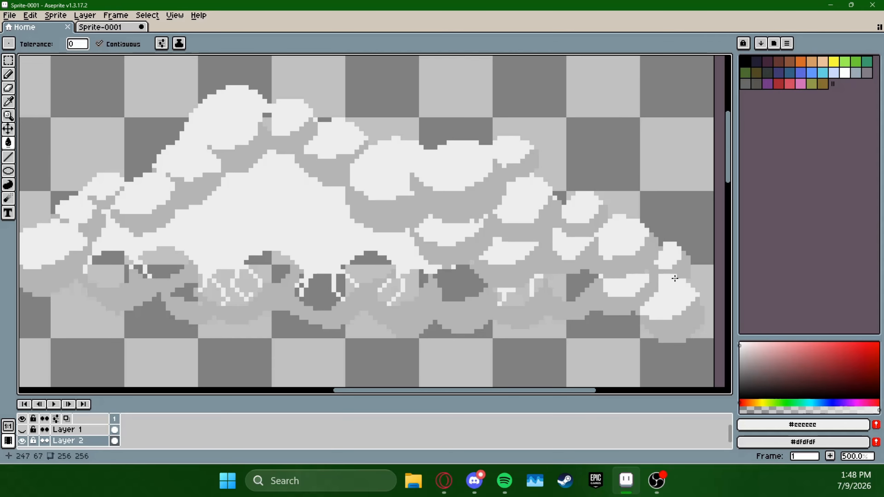
{"action": "left_click", "coordinate": [570, 285]}
{"action": "left_click", "coordinate": [537, 285]}
{"action": "left_click", "coordinate": [519, 296]}
{"action": "left_click", "coordinate": [463, 283]}
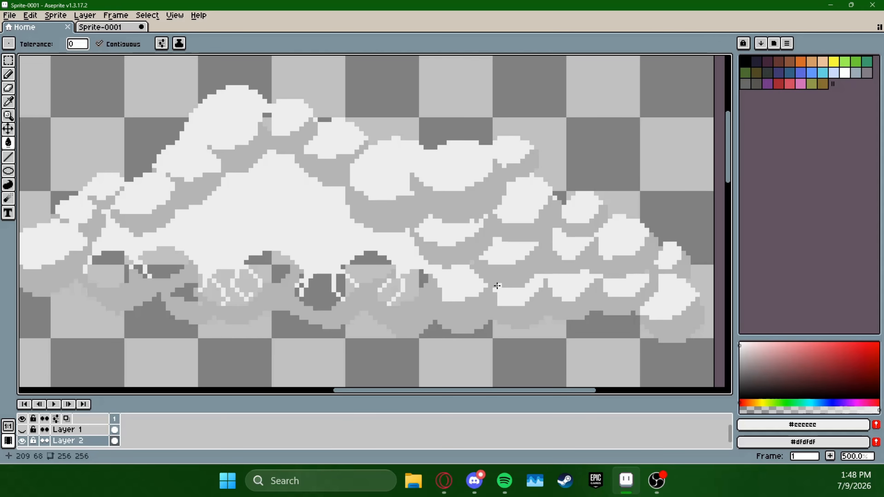
Fill the circles and leftover gaps in the middle of the cloud's bottom row with light grey
{"action": "left_click", "coordinate": [409, 287]}
{"action": "left_click", "coordinate": [387, 290]}
{"action": "left_click", "coordinate": [368, 275]}
{"action": "left_click", "coordinate": [306, 284]}
{"action": "left_click", "coordinate": [303, 282]}
{"action": "left_click", "coordinate": [300, 280]}
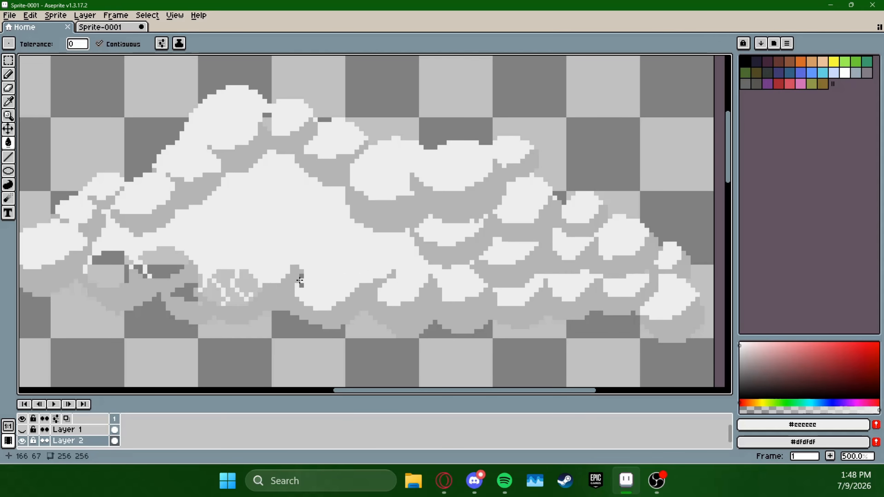
Fill the remaining circles and gaps in the left part of the cloud's bottom row with light grey
{"action": "left_click", "coordinate": [248, 281]}
{"action": "left_click", "coordinate": [226, 282]}
{"action": "left_click", "coordinate": [210, 292]}
{"action": "left_click", "coordinate": [180, 294]}
{"action": "left_click", "coordinate": [167, 266]}
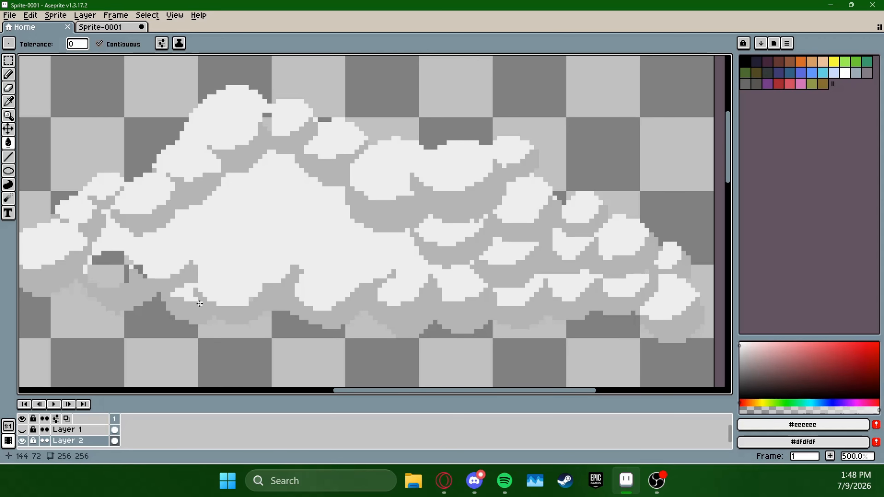
{"action": "left_click", "coordinate": [121, 258]}
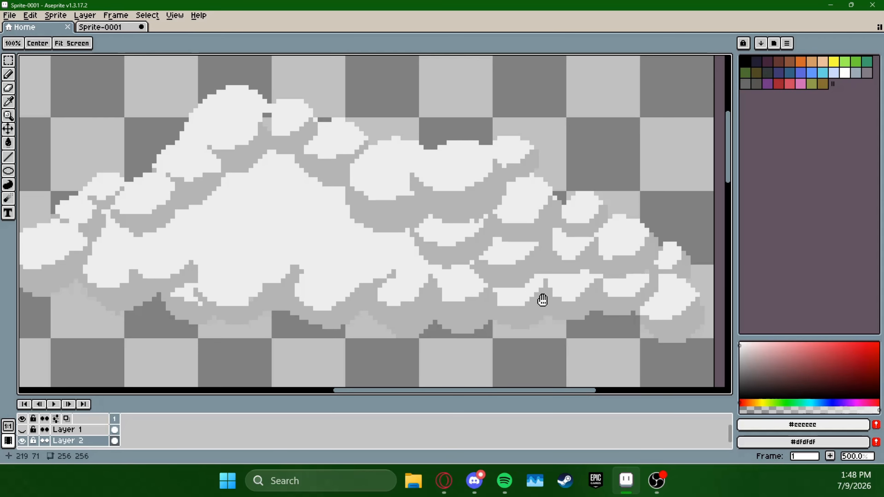
{"action": "left_click_drag", "start_coordinate": [542, 296], "coordinate": [664, 292]}
{"action": "left_click", "coordinate": [10, 103]}
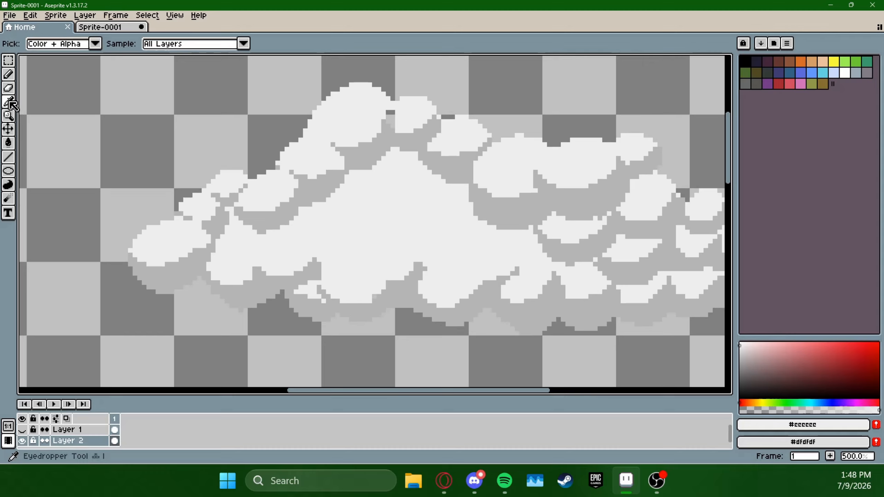
{"action": "left_click", "coordinate": [272, 231]}
{"action": "key", "text": "b"}
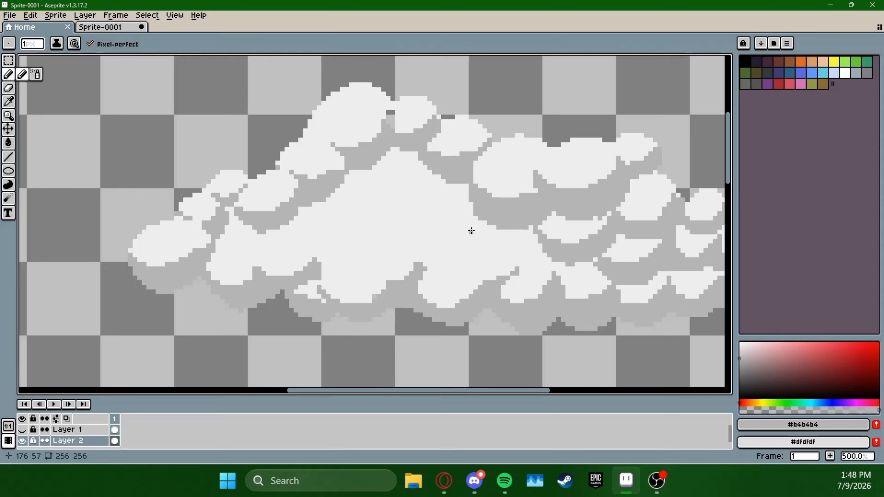
Sample light grey #eeeeee from the peak and fill the small gap between the peak and the puff to its right
{"action": "left_click", "coordinate": [11, 102]}
{"action": "left_click", "coordinate": [353, 91]}
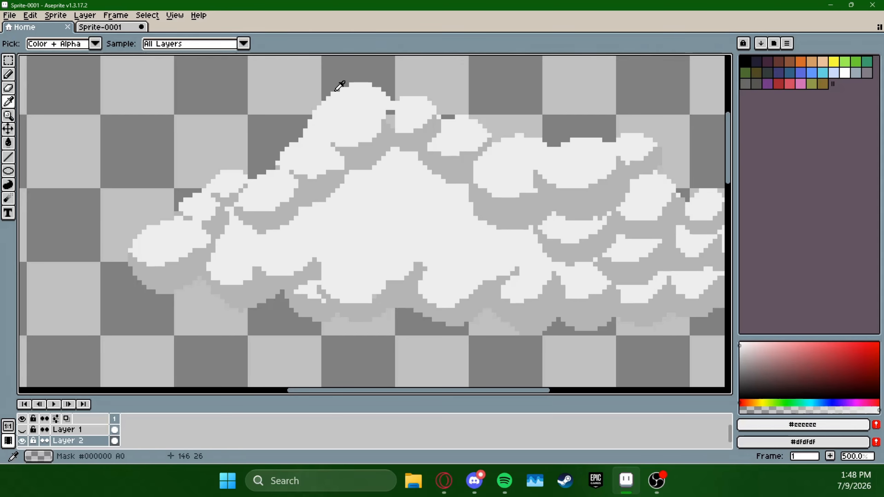
{"action": "left_click", "coordinate": [8, 143]}
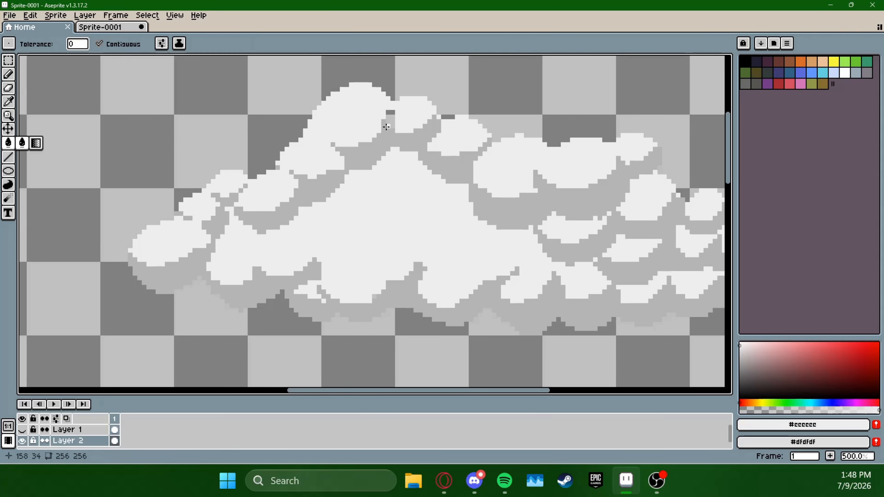
{"action": "left_click", "coordinate": [389, 117]}
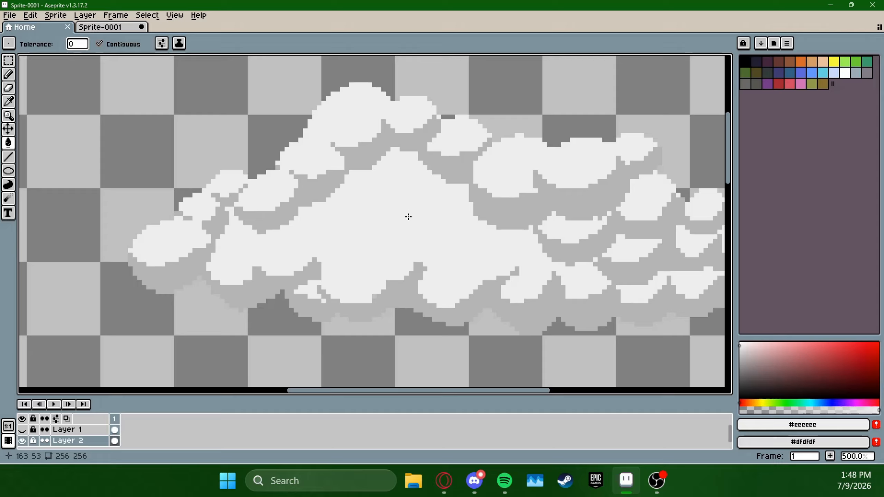
Sample the shading grey #b4b4b4 and pencil shadows that divide the left end of the light centre into small puffs
{"action": "left_click", "coordinate": [8, 101]}
{"action": "left_click", "coordinate": [206, 251]}
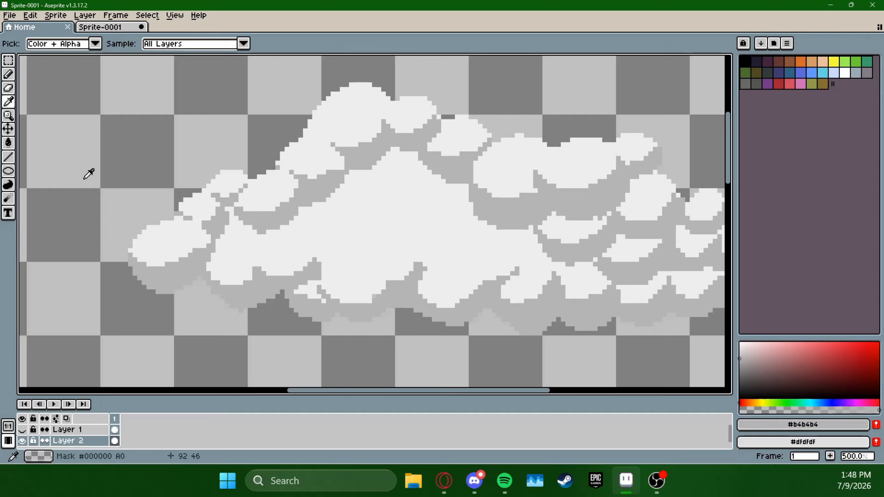
{"action": "left_click", "coordinate": [9, 74]}
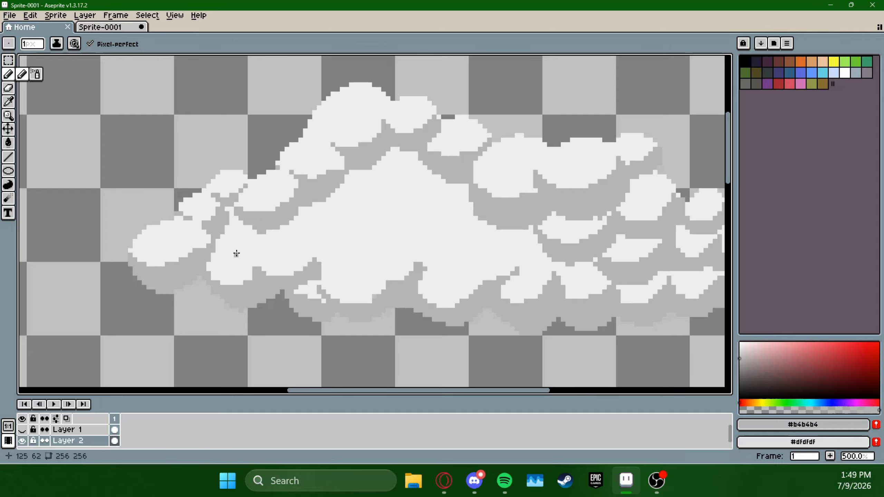
{"action": "mouse_move", "coordinate": [236, 254]}
{"action": "left_mouse_down"}
{"action": "mouse_move", "coordinate": [256, 263]}
{"action": "mouse_move", "coordinate": [284, 237]}
{"action": "mouse_move", "coordinate": [246, 255]}
{"action": "mouse_move", "coordinate": [219, 247]}
{"action": "left_mouse_up"}
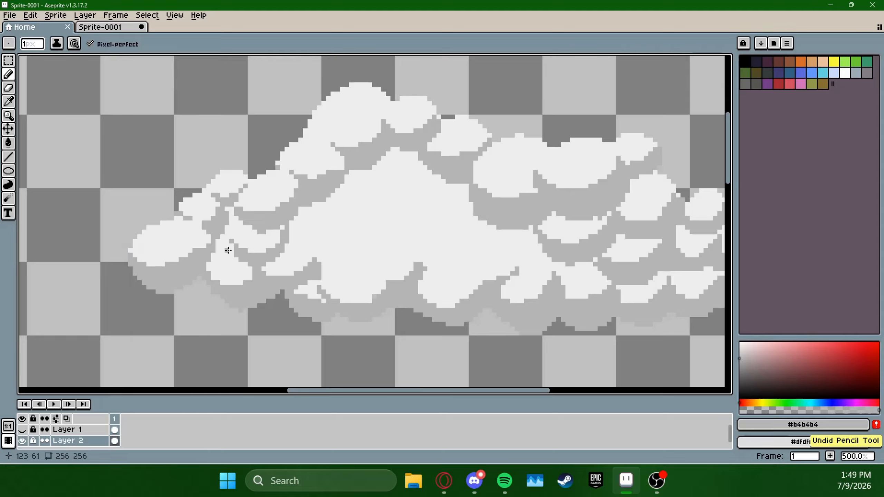
{"action": "left_click", "coordinate": [232, 244]}
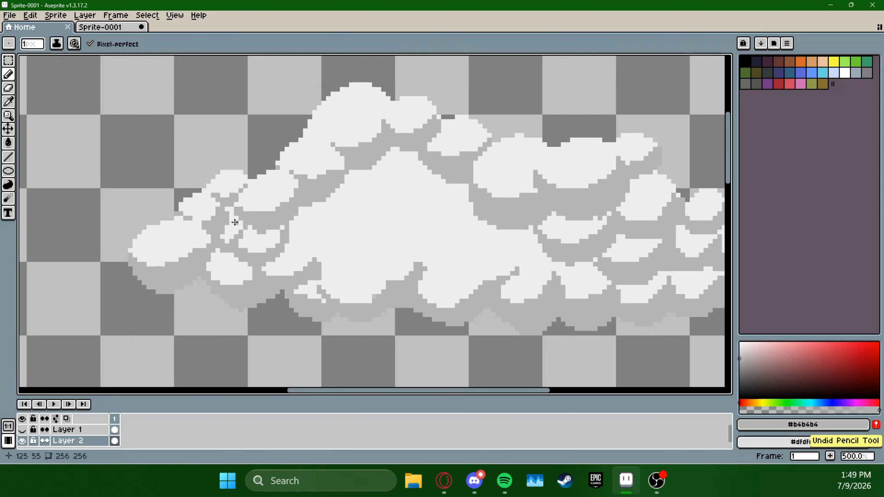
Pencil more #b4b4b4 shadows into the left half of the light centre, forming larger rounded puffs below the peak
{"action": "mouse_move", "coordinate": [489, 227]}
{"action": "left_mouse_down"}
{"action": "mouse_move", "coordinate": [474, 211]}
{"action": "mouse_move", "coordinate": [465, 227]}
{"action": "left_mouse_up"}
{"action": "mouse_move", "coordinate": [262, 245]}
{"action": "left_mouse_down"}
{"action": "mouse_move", "coordinate": [292, 261]}
{"action": "mouse_move", "coordinate": [328, 251]}
{"action": "mouse_move", "coordinate": [341, 228]}
{"action": "mouse_move", "coordinate": [303, 256]}
{"action": "mouse_move", "coordinate": [335, 230]}
{"action": "left_mouse_up"}
{"action": "mouse_move", "coordinate": [327, 197]}
{"action": "left_mouse_down"}
{"action": "mouse_move", "coordinate": [367, 205]}
{"action": "mouse_move", "coordinate": [373, 192]}
{"action": "left_mouse_up"}
{"action": "left_click_drag", "start_coordinate": [336, 205], "coordinate": [359, 210]}
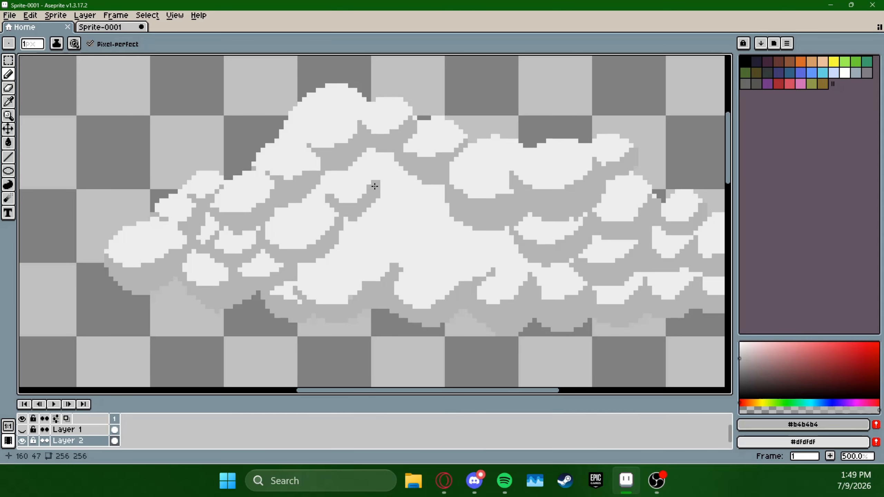
{"action": "left_click_drag", "start_coordinate": [400, 190], "coordinate": [384, 222]}
Erase a small puff shape from the shadow below the peak and fill it with sampled light grey #eeeeee
{"action": "key", "text": "e"}
{"action": "left_click_drag", "start_coordinate": [326, 212], "coordinate": [321, 207]}
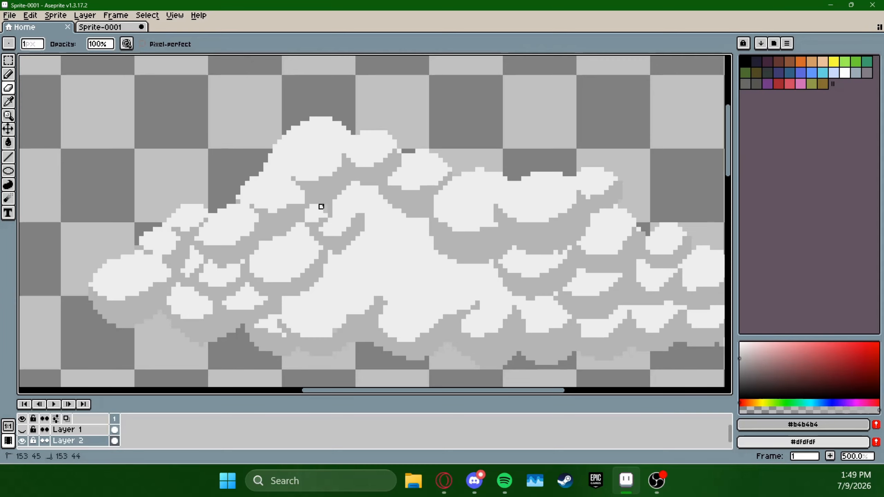
{"action": "left_click", "coordinate": [11, 102]}
{"action": "left_click", "coordinate": [275, 192]}
{"action": "left_click", "coordinate": [11, 143]}
{"action": "left_click", "coordinate": [318, 202]}
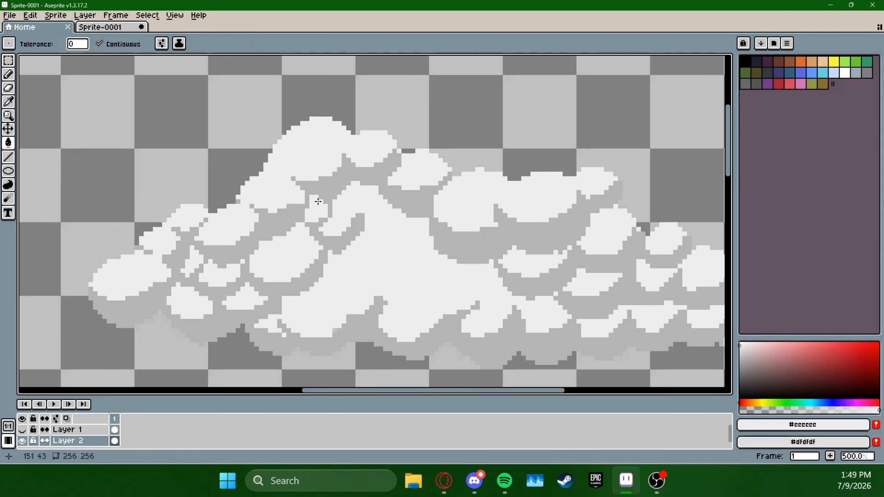
Sample the shading grey #b4b4b4 and pencil shadows that separate a small puff from the top of the light centre, touching it up in light grey
{"action": "left_click", "coordinate": [10, 103]}
{"action": "left_click", "coordinate": [239, 183]}
{"action": "key", "text": "b"}
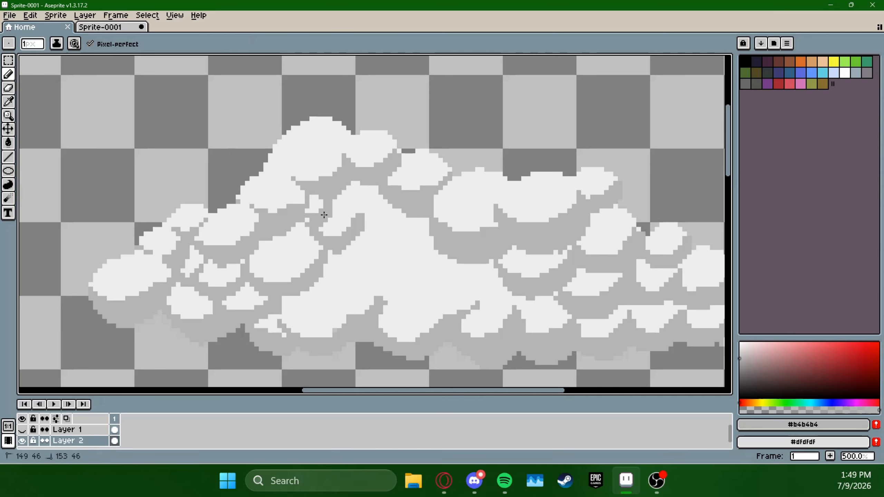
{"action": "mouse_move", "coordinate": [340, 204]}
{"action": "left_mouse_down"}
{"action": "mouse_move", "coordinate": [368, 208]}
{"action": "mouse_move", "coordinate": [344, 201]}
{"action": "mouse_move", "coordinate": [373, 195]}
{"action": "mouse_move", "coordinate": [355, 205]}
{"action": "mouse_move", "coordinate": [378, 185]}
{"action": "mouse_move", "coordinate": [339, 186]}
{"action": "mouse_move", "coordinate": [367, 184]}
{"action": "left_mouse_up"}
{"action": "left_click", "coordinate": [10, 92]}
{"action": "left_click", "coordinate": [10, 102]}
{"action": "left_click", "coordinate": [363, 187]}
{"action": "left_click", "coordinate": [11, 75]}
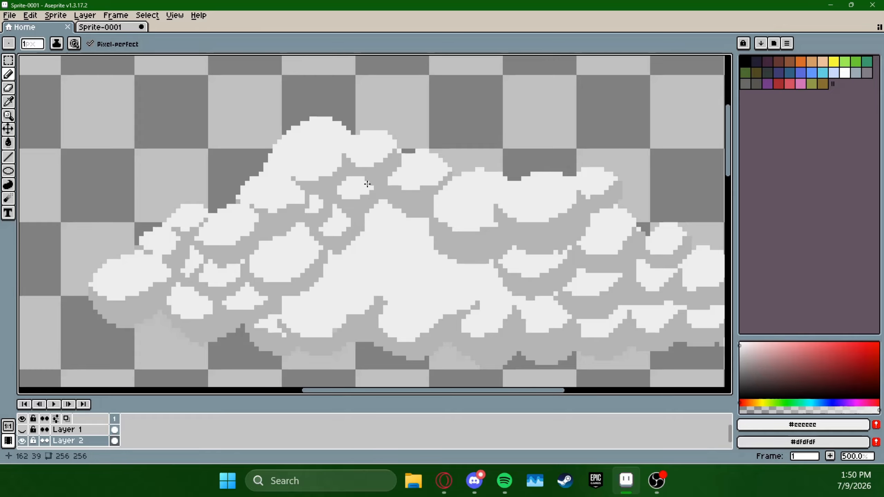
Sample the shading grey #b4b4b4 again and pencil shadows that form two more small puffs in the upper light centre
{"action": "left_click", "coordinate": [9, 102]}
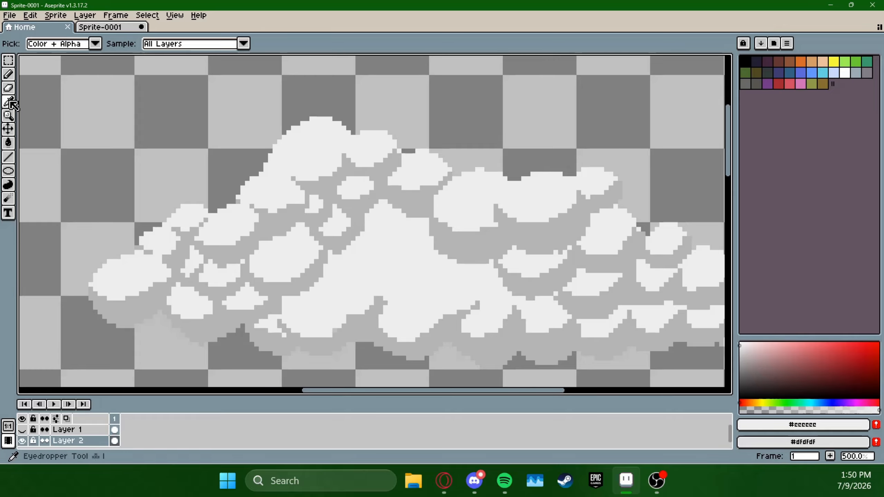
{"action": "left_click", "coordinate": [380, 181]}
{"action": "left_click", "coordinate": [9, 74]}
{"action": "mouse_move", "coordinate": [294, 171]}
{"action": "left_mouse_down"}
{"action": "mouse_move", "coordinate": [356, 163]}
{"action": "mouse_move", "coordinate": [346, 183]}
{"action": "left_mouse_up"}
{"action": "key", "text": "ctrl+z"}
{"action": "mouse_move", "coordinate": [363, 232]}
{"action": "left_mouse_down"}
{"action": "mouse_move", "coordinate": [409, 220]}
{"action": "mouse_move", "coordinate": [362, 227]}
{"action": "mouse_move", "coordinate": [421, 239]}
{"action": "left_mouse_up"}
{"action": "left_click_drag", "start_coordinate": [405, 234], "coordinate": [429, 233]}
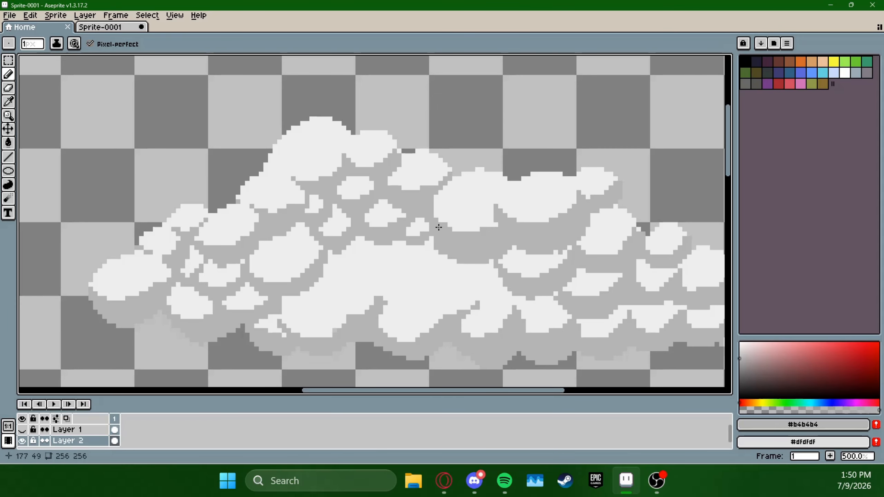
Pencil #b4b4b4 shadows through the left part of the remaining light centre, splitting it into several rounded puffs
{"action": "left_click_drag", "start_coordinate": [385, 289], "coordinate": [383, 260]}
{"action": "mouse_move", "coordinate": [324, 239]}
{"action": "left_mouse_down"}
{"action": "mouse_move", "coordinate": [365, 261]}
{"action": "mouse_move", "coordinate": [389, 238]}
{"action": "mouse_move", "coordinate": [346, 259]}
{"action": "mouse_move", "coordinate": [394, 230]}
{"action": "mouse_move", "coordinate": [394, 194]}
{"action": "left_mouse_up"}
{"action": "key", "text": "ctrl+z"}
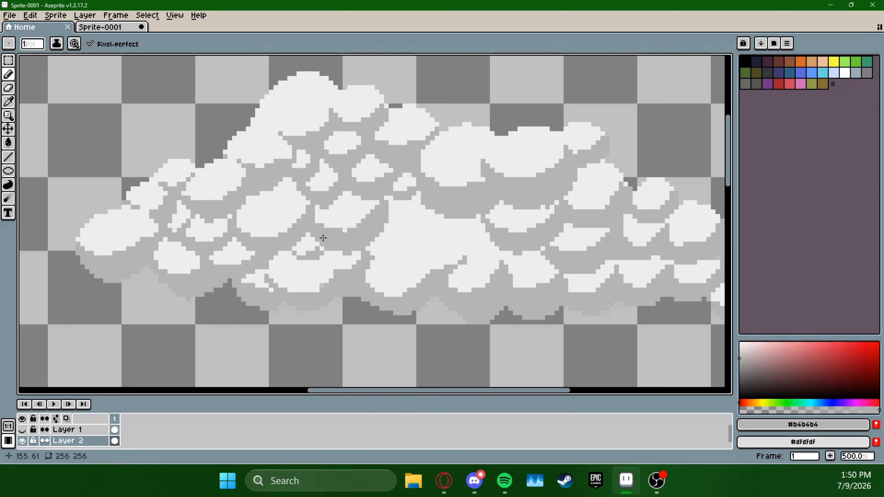
{"action": "mouse_move", "coordinate": [388, 231]}
{"action": "left_mouse_down"}
{"action": "mouse_move", "coordinate": [425, 226]}
{"action": "mouse_move", "coordinate": [414, 224]}
{"action": "mouse_move", "coordinate": [420, 212]}
{"action": "mouse_move", "coordinate": [406, 225]}
{"action": "left_mouse_up"}
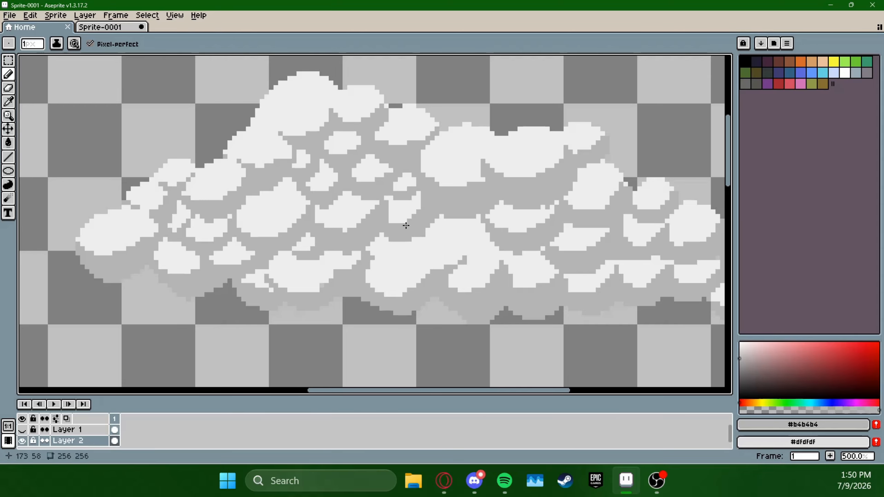
{"action": "left_click", "coordinate": [391, 203]}
Divide the rest of the light centre into rounded puffs with pencilled shadows, cleaning up their edges with the eraser
{"action": "mouse_move", "coordinate": [379, 257]}
{"action": "left_mouse_down"}
{"action": "mouse_move", "coordinate": [350, 248]}
{"action": "mouse_move", "coordinate": [449, 225]}
{"action": "mouse_move", "coordinate": [406, 209]}
{"action": "mouse_move", "coordinate": [431, 212]}
{"action": "left_mouse_up"}
{"action": "left_click", "coordinate": [8, 88]}
{"action": "left_click", "coordinate": [425, 220], "text": "alt"}
{"action": "left_click", "coordinate": [9, 74]}
{"action": "left_click_drag", "start_coordinate": [632, 204], "coordinate": [595, 243]}
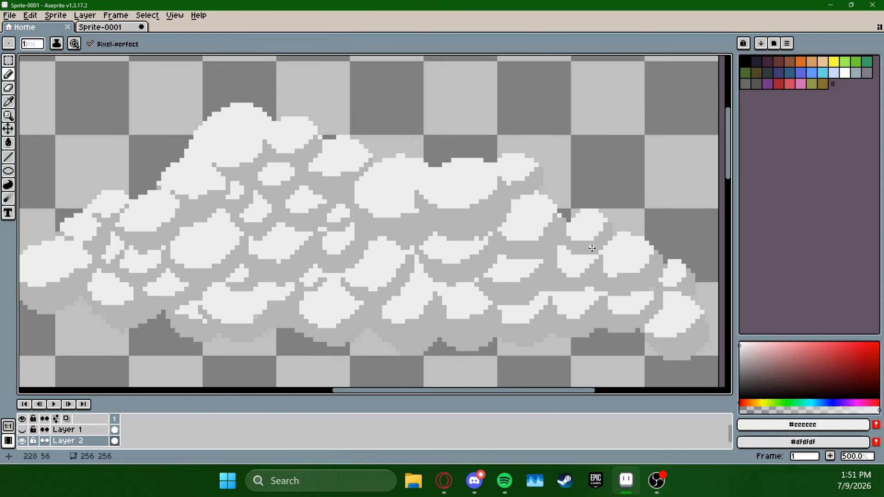
{"action": "scroll", "coordinate": [595, 243], "scroll_direction": "down", "scroll_amount": 1}
{"action": "scroll", "coordinate": [595, 243], "scroll_direction": "down", "scroll_amount": 5}
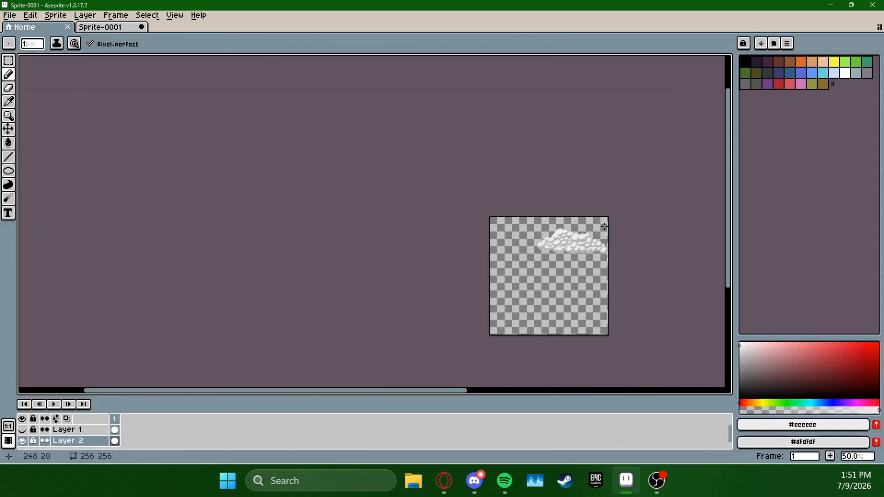
{"action": "scroll", "coordinate": [601, 231], "scroll_direction": "up", "scroll_amount": 4}
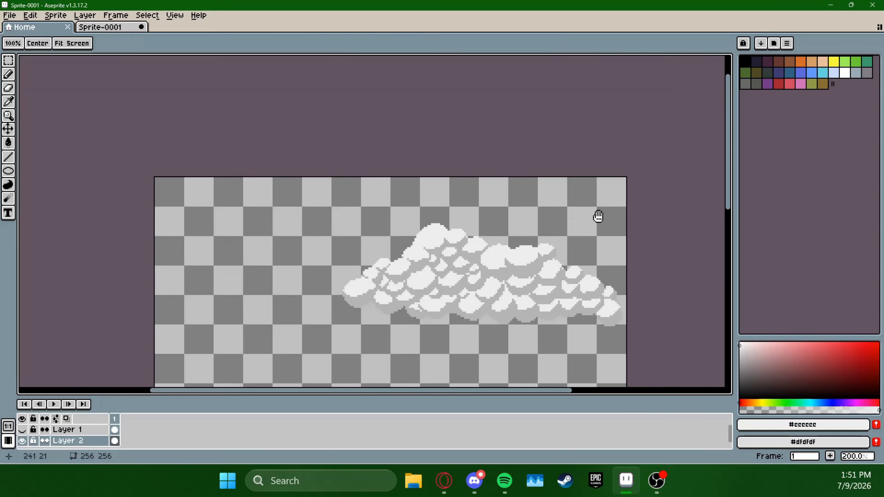
{"action": "left_click_drag", "start_coordinate": [598, 216], "coordinate": [617, 167]}
{"action": "left_click_drag", "start_coordinate": [621, 206], "coordinate": [614, 190]}
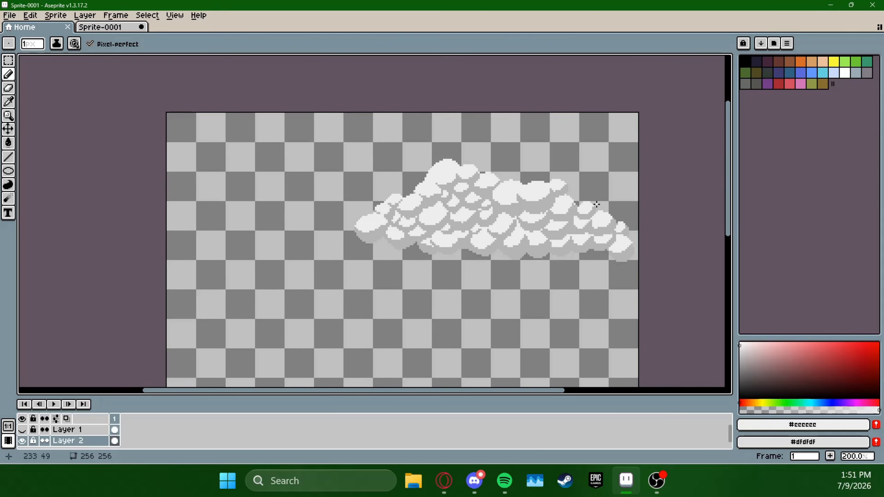
{"action": "left_click", "coordinate": [8, 59]}
{"action": "left_click_drag", "start_coordinate": [502, 282], "coordinate": [636, 246]}
{"action": "left_click", "coordinate": [621, 205]}
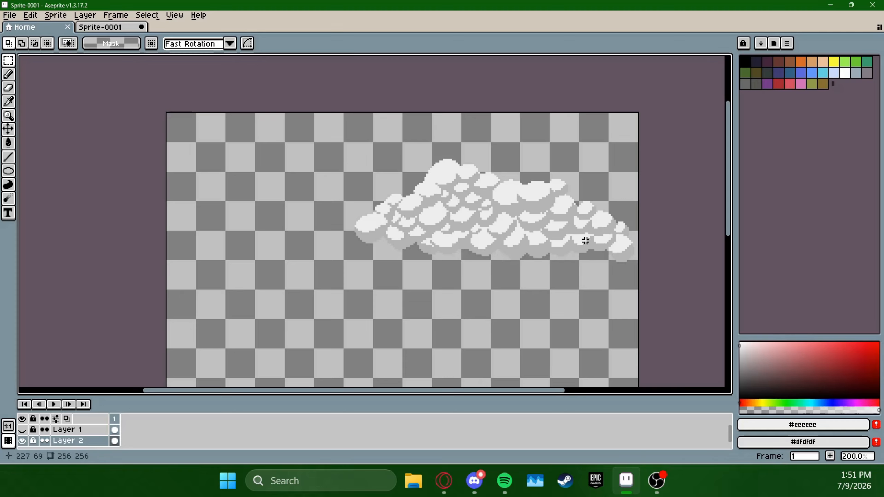
{"action": "left_click_drag", "start_coordinate": [548, 260], "coordinate": [635, 188]}
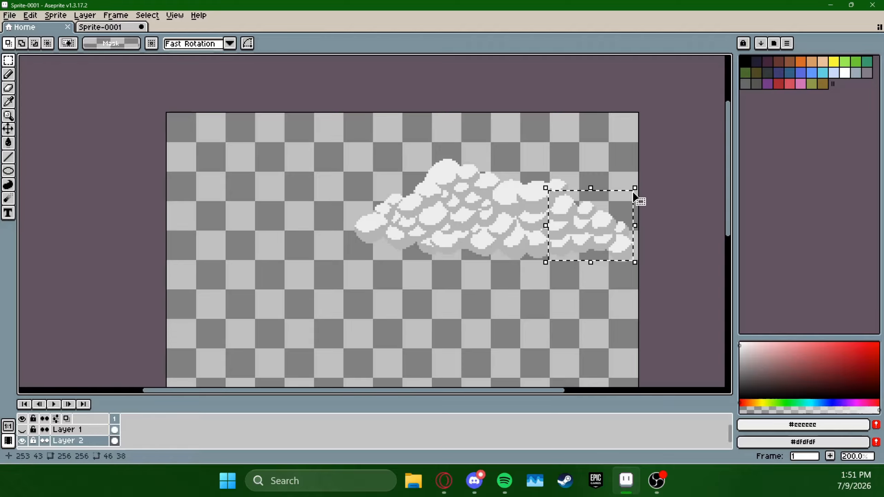
{"action": "left_click", "coordinate": [563, 308]}
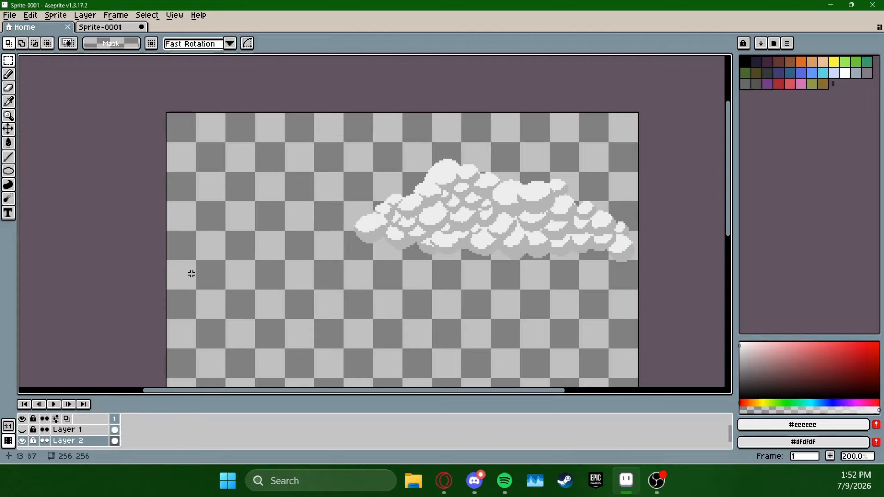
Show Layer 1 and move its white clouds slightly upward in front of the grey background cloud
{"action": "left_click", "coordinate": [22, 429]}
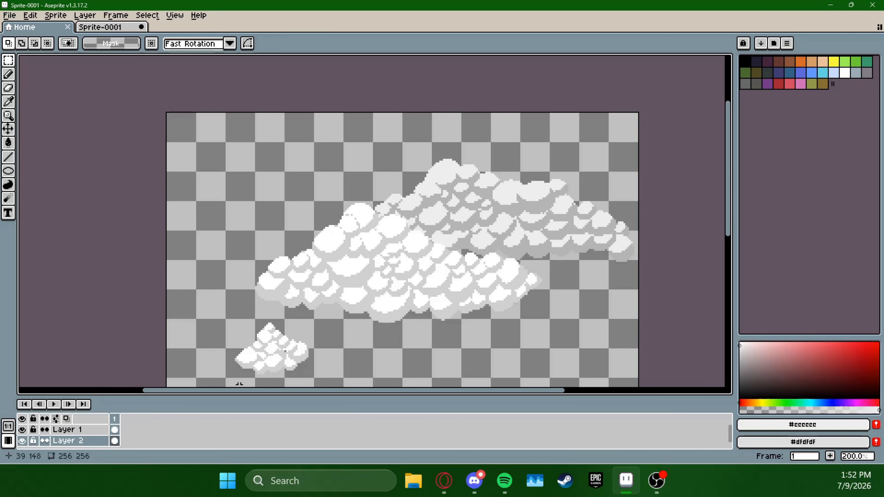
{"action": "left_click_drag", "start_coordinate": [197, 384], "coordinate": [568, 183]}
{"action": "left_click", "coordinate": [522, 256]}
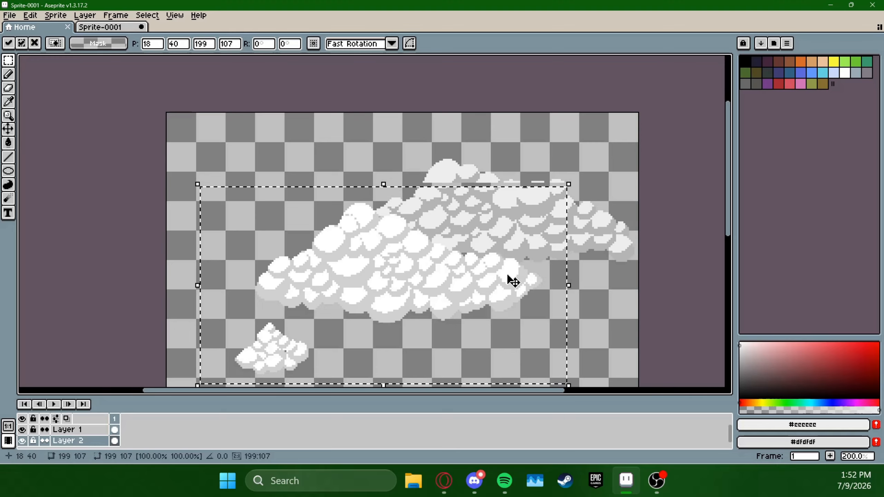
{"action": "key", "text": "ctrl+z"}
{"action": "left_click", "coordinate": [81, 430]}
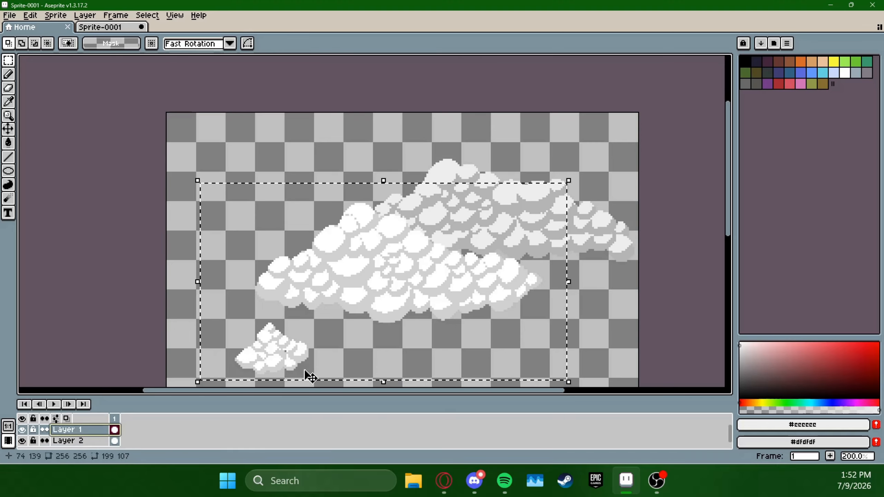
{"action": "mouse_move", "coordinate": [483, 289]}
{"action": "left_mouse_down"}
{"action": "mouse_move", "coordinate": [481, 280]}
{"action": "mouse_move", "coordinate": [503, 270]}
{"action": "mouse_move", "coordinate": [462, 272]}
{"action": "mouse_move", "coordinate": [462, 302]}
{"action": "mouse_move", "coordinate": [484, 280]}
{"action": "left_mouse_up"}
{"action": "left_click", "coordinate": [539, 136]}
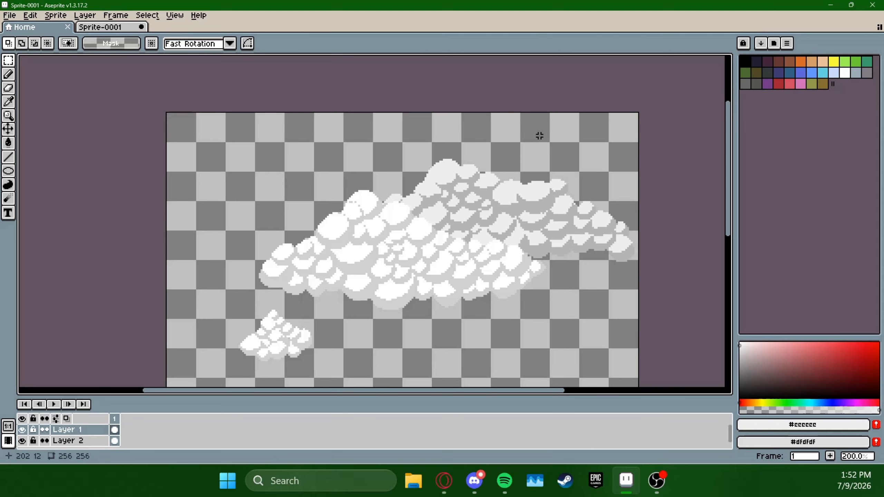
Copy the small cloud on Layer 1 and place one duplicate below the large clouds and another in the sky to their upper left
{"action": "left_click_drag", "start_coordinate": [581, 243], "coordinate": [601, 187]}
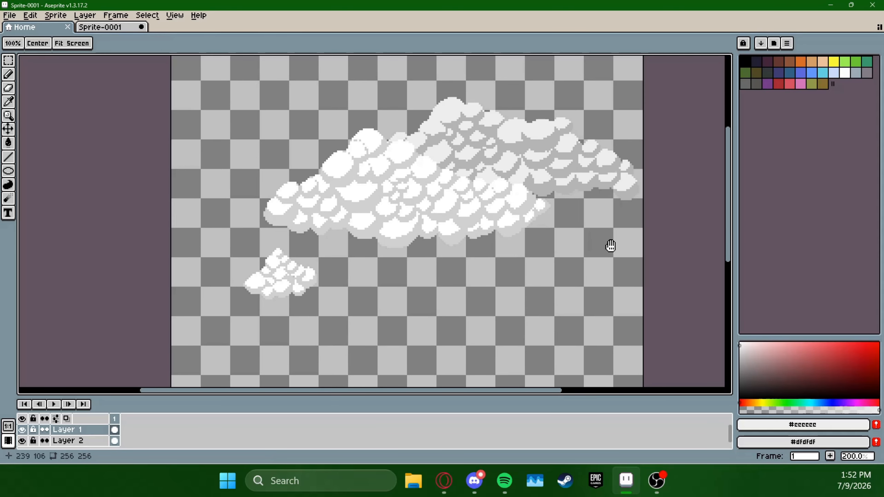
{"action": "left_click_drag", "start_coordinate": [610, 246], "coordinate": [588, 272]}
{"action": "left_click_drag", "start_coordinate": [222, 335], "coordinate": [300, 273]}
{"action": "left_click", "coordinate": [230, 338]}
{"action": "left_click_drag", "start_coordinate": [211, 338], "coordinate": [304, 268]}
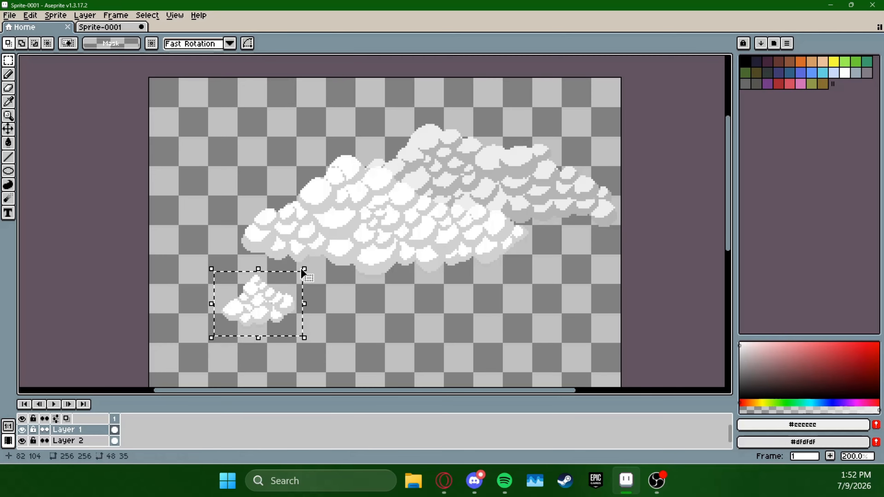
{"action": "key", "text": "ctrl+c"}
{"action": "key", "text": "ctrl+v"}
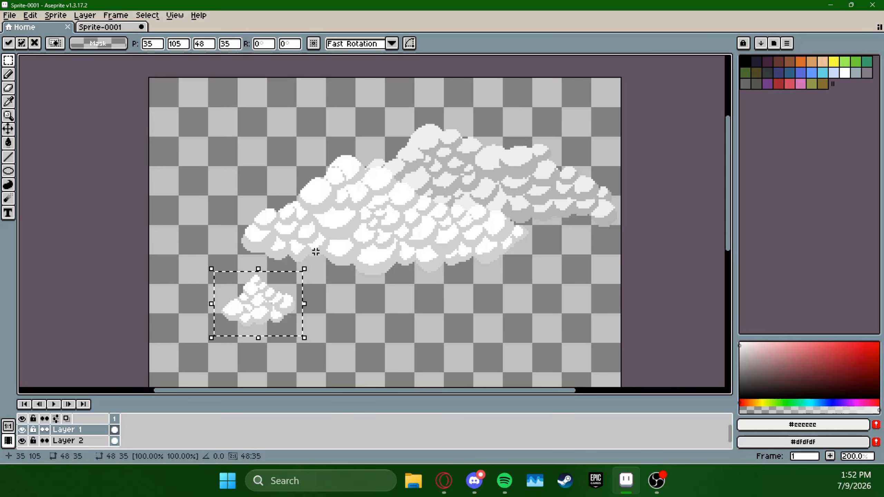
{"action": "left_click_drag", "start_coordinate": [269, 313], "coordinate": [501, 346]}
{"action": "key", "text": "ctrl+v"}
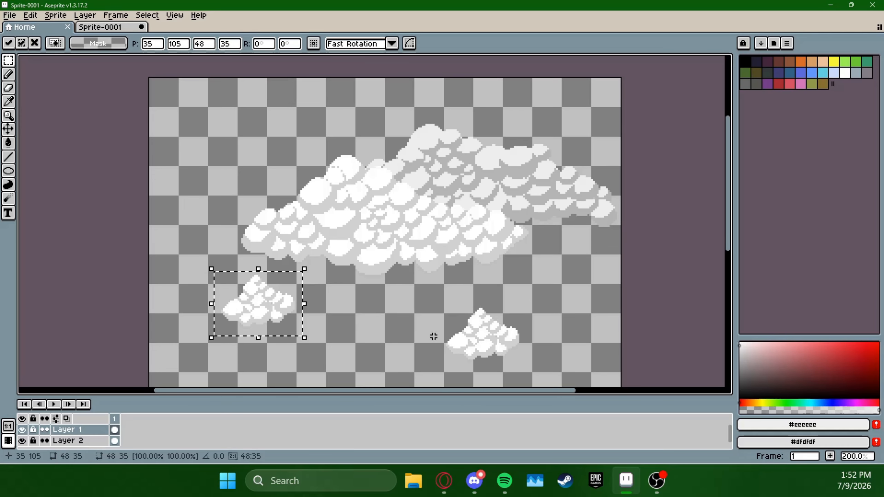
{"action": "left_click_drag", "start_coordinate": [282, 305], "coordinate": [238, 177]}
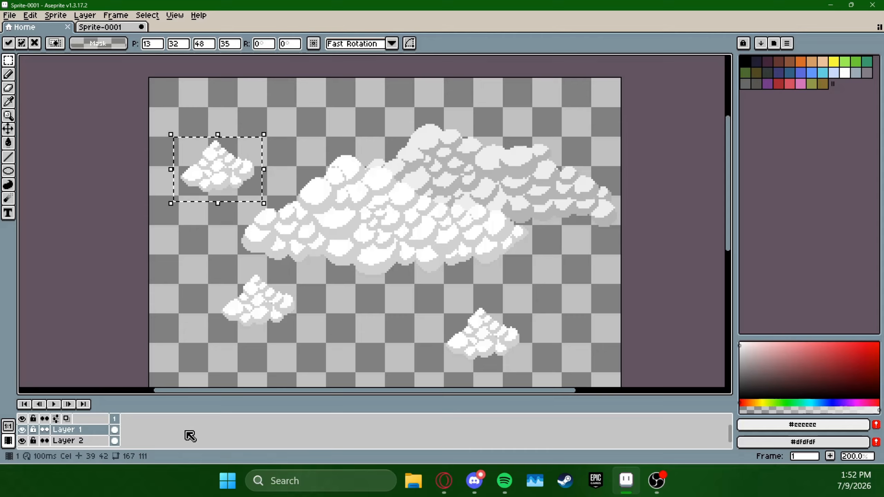
{"action": "right_click", "coordinate": [79, 431]}
{"action": "left_click", "coordinate": [71, 434]}
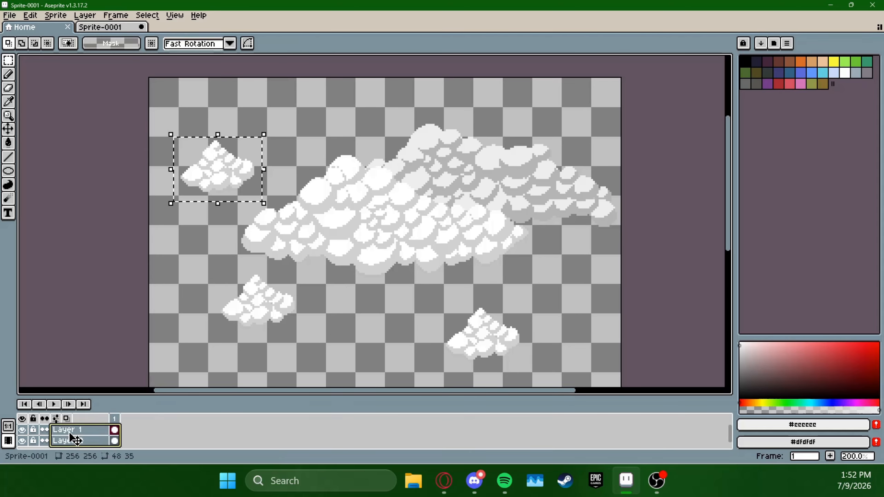
{"action": "right_click", "coordinate": [73, 431]}
{"action": "left_click", "coordinate": [188, 431]}
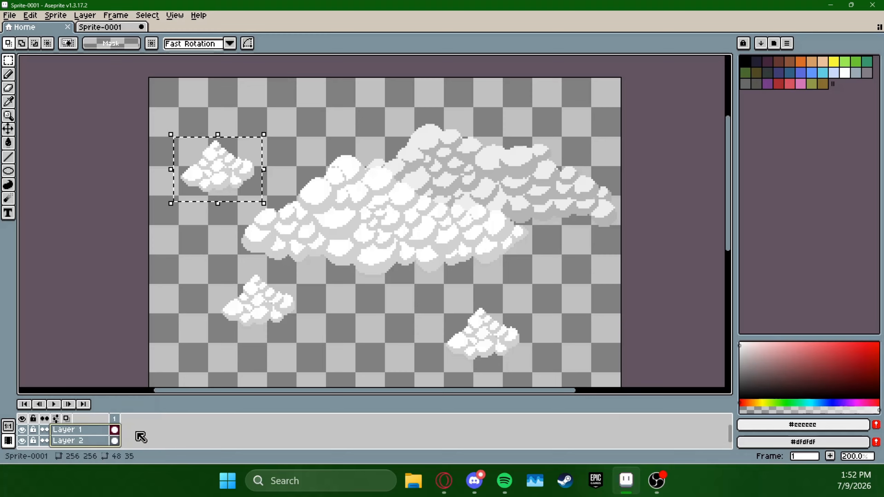
Deselect the pasted cloud, create a new layer and move it beneath Layer 2
{"action": "left_click", "coordinate": [214, 277]}
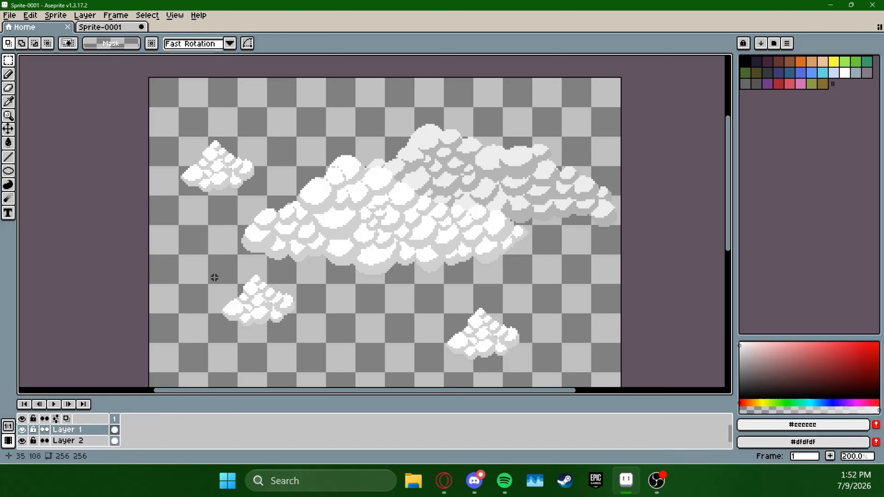
{"action": "right_click", "coordinate": [89, 430]}
{"action": "mouse_move", "coordinate": [104, 390]}
{"action": "left_click", "coordinate": [211, 391]}
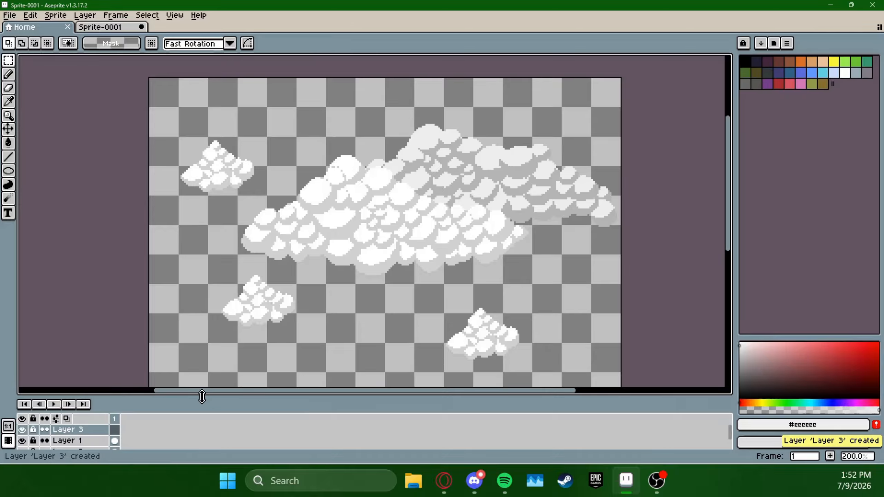
{"action": "double_click", "coordinate": [74, 430]}
{"action": "left_click_drag", "start_coordinate": [72, 431], "coordinate": [79, 448]}
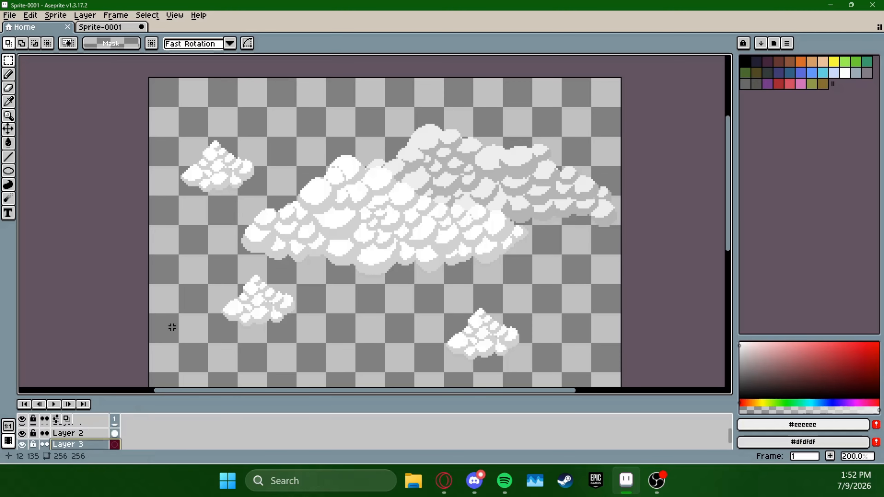
Choose a bright cyan (HSV 185, 82, 100) and fill the empty bottom layer with it as the sky
{"action": "left_click", "coordinate": [811, 402]}
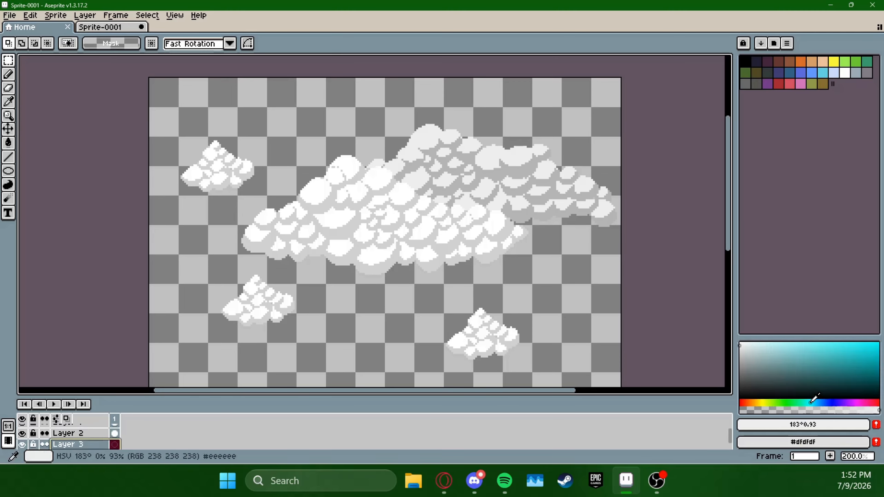
{"action": "left_click", "coordinate": [875, 343]}
{"action": "left_click_drag", "start_coordinate": [878, 333], "coordinate": [852, 332]}
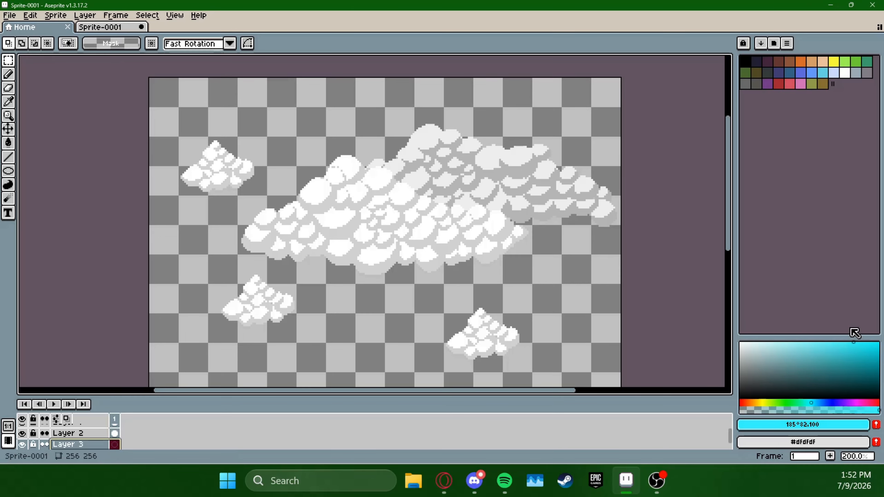
{"action": "left_click", "coordinate": [9, 143]}
{"action": "left_click", "coordinate": [238, 263]}
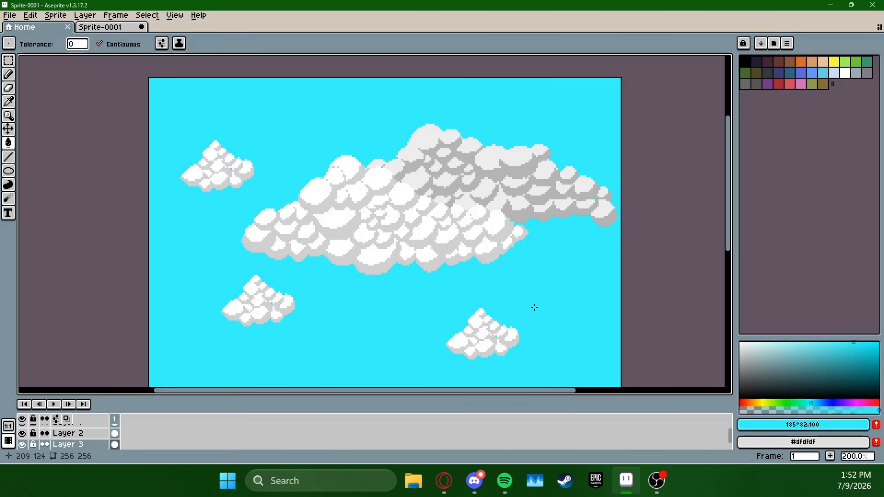
{"action": "scroll", "coordinate": [572, 223], "scroll_direction": "up", "scroll_amount": 1}
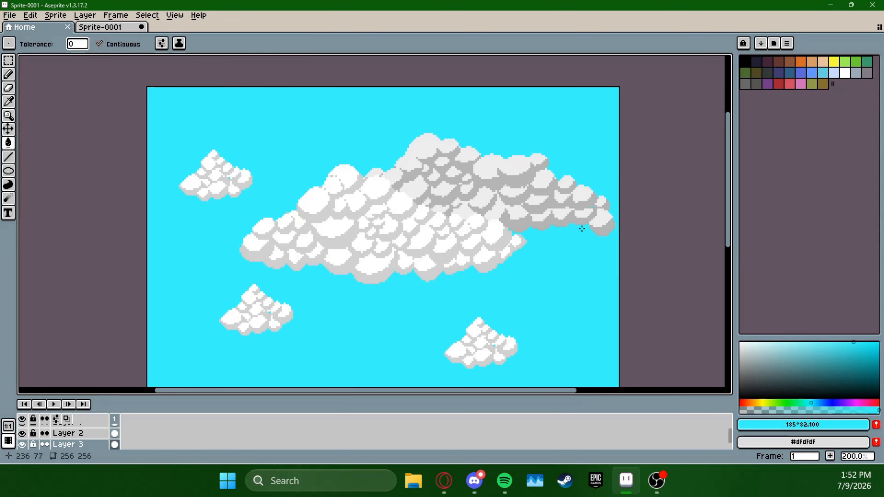
{"action": "left_click_drag", "start_coordinate": [616, 189], "coordinate": [633, 194]}
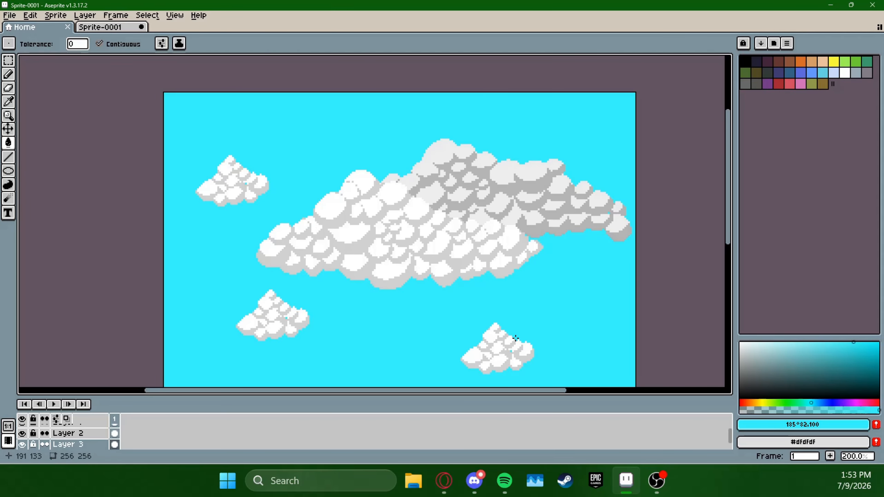
{"action": "key", "text": "space"}
{"action": "mouse_move", "coordinate": [570, 278]}
{"action": "left_mouse_down"}
{"action": "mouse_move", "coordinate": [581, 255]}
{"action": "mouse_move", "coordinate": [577, 263]}
{"action": "left_mouse_up"}
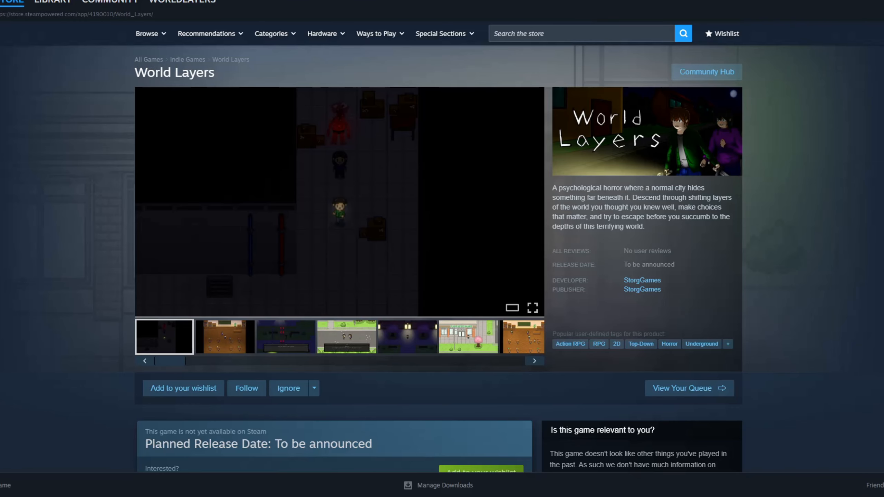
Read through the World Layers store page on Steam, from the game description down to the system requirements
{"action": "scroll", "coordinate": [442, 258], "scroll_direction": "down", "scroll_amount": 4}
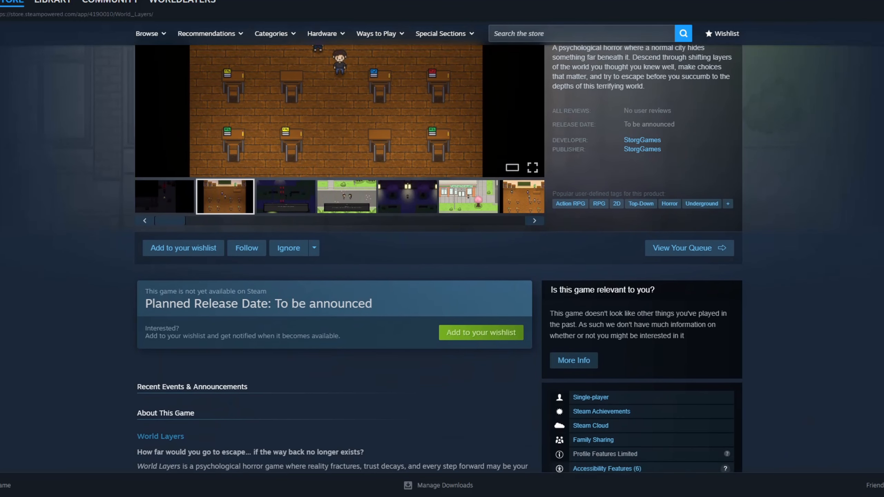
{"action": "scroll", "coordinate": [442, 257], "scroll_direction": "down", "scroll_amount": 7}
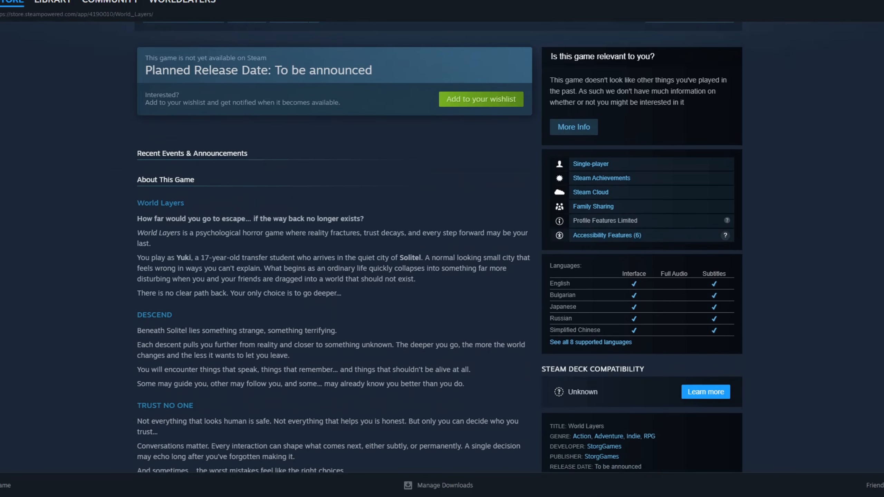
{"action": "scroll", "coordinate": [442, 257], "scroll_direction": "down", "scroll_amount": 7}
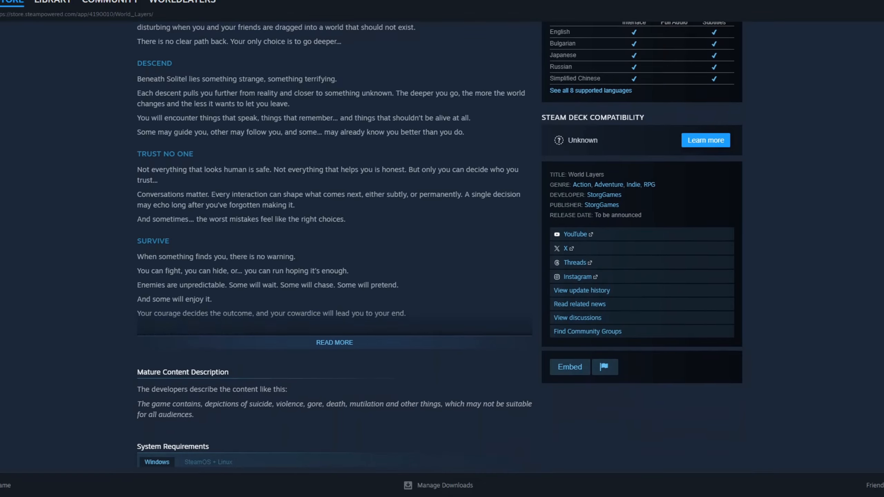
{"action": "scroll", "coordinate": [441, 257], "scroll_direction": "down", "scroll_amount": 5}
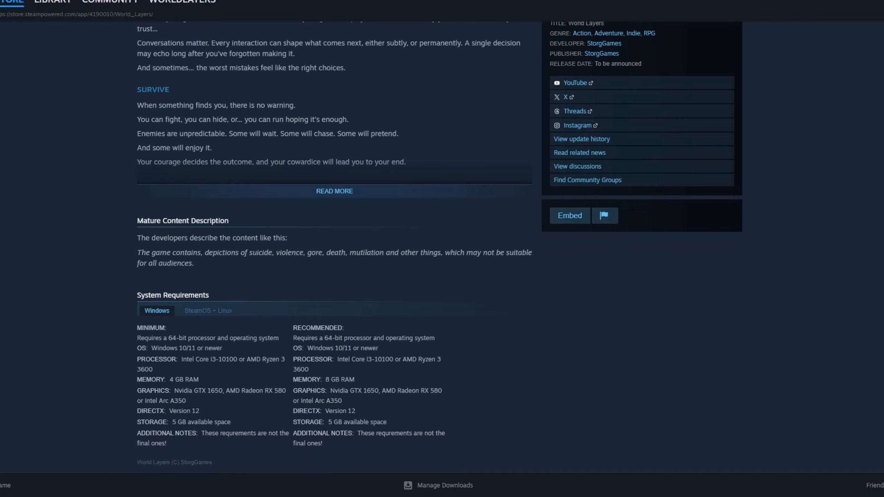